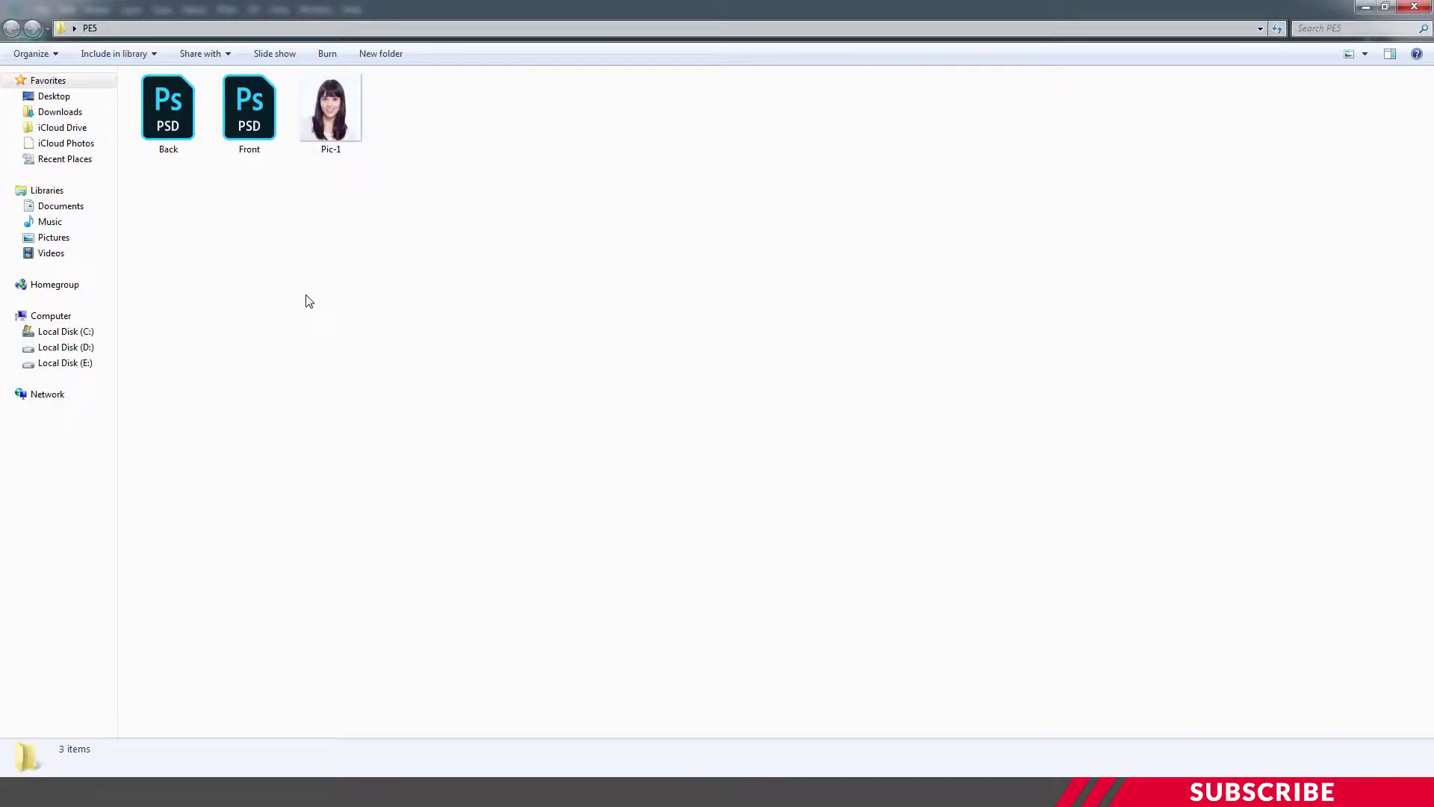
Open Front.psd and add a new empty layer in the Background group
double_click(250, 121)
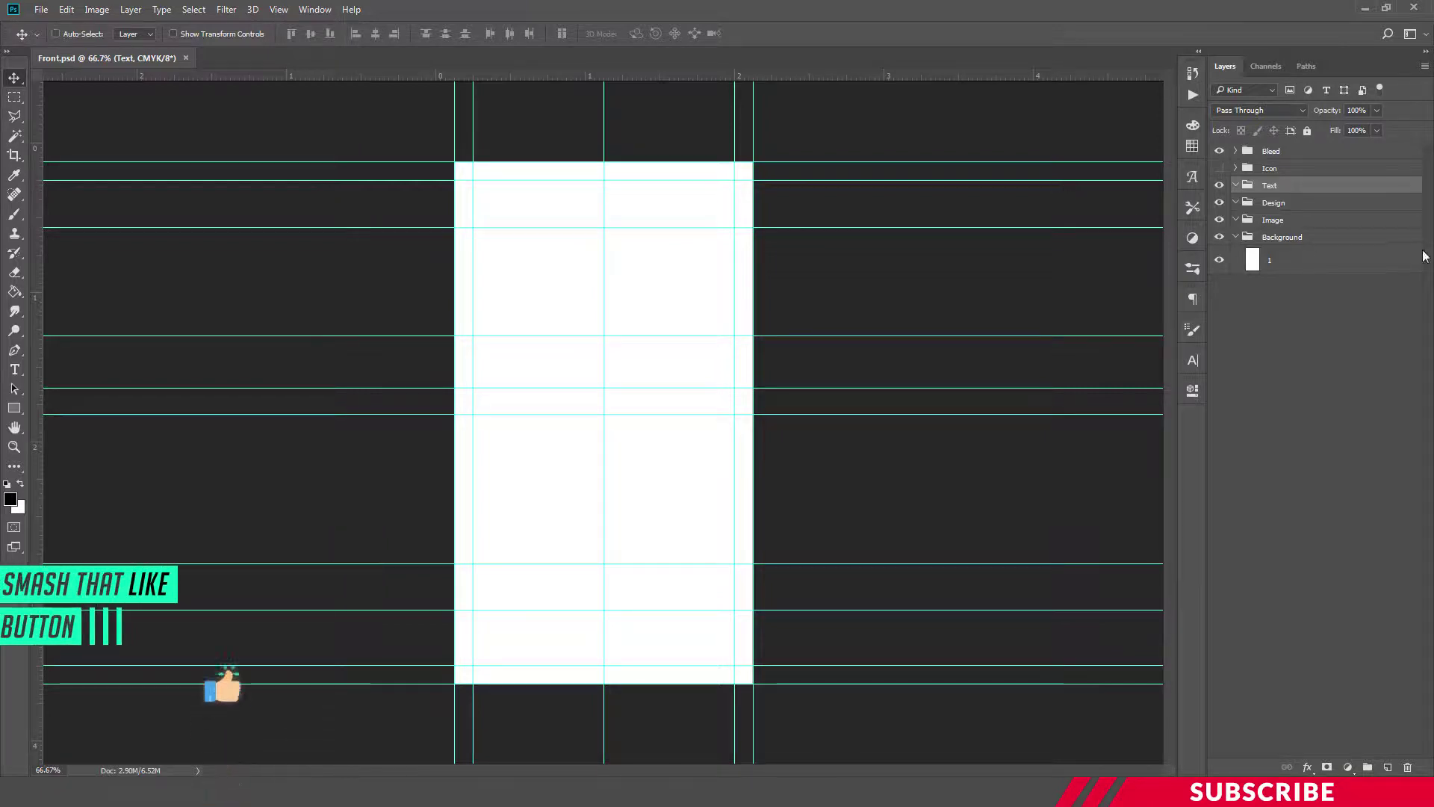
left_click(1378, 238)
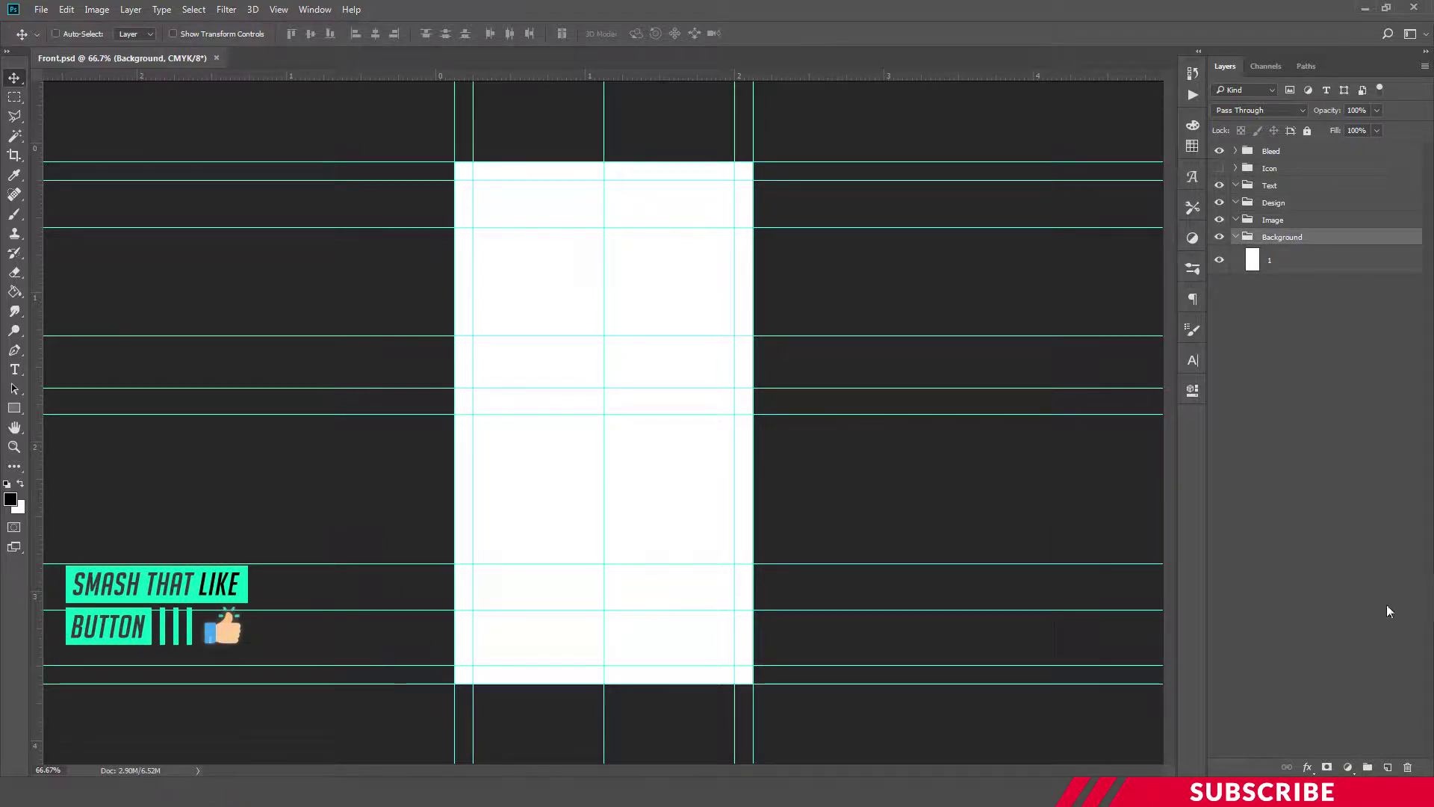
left_click(1389, 768)
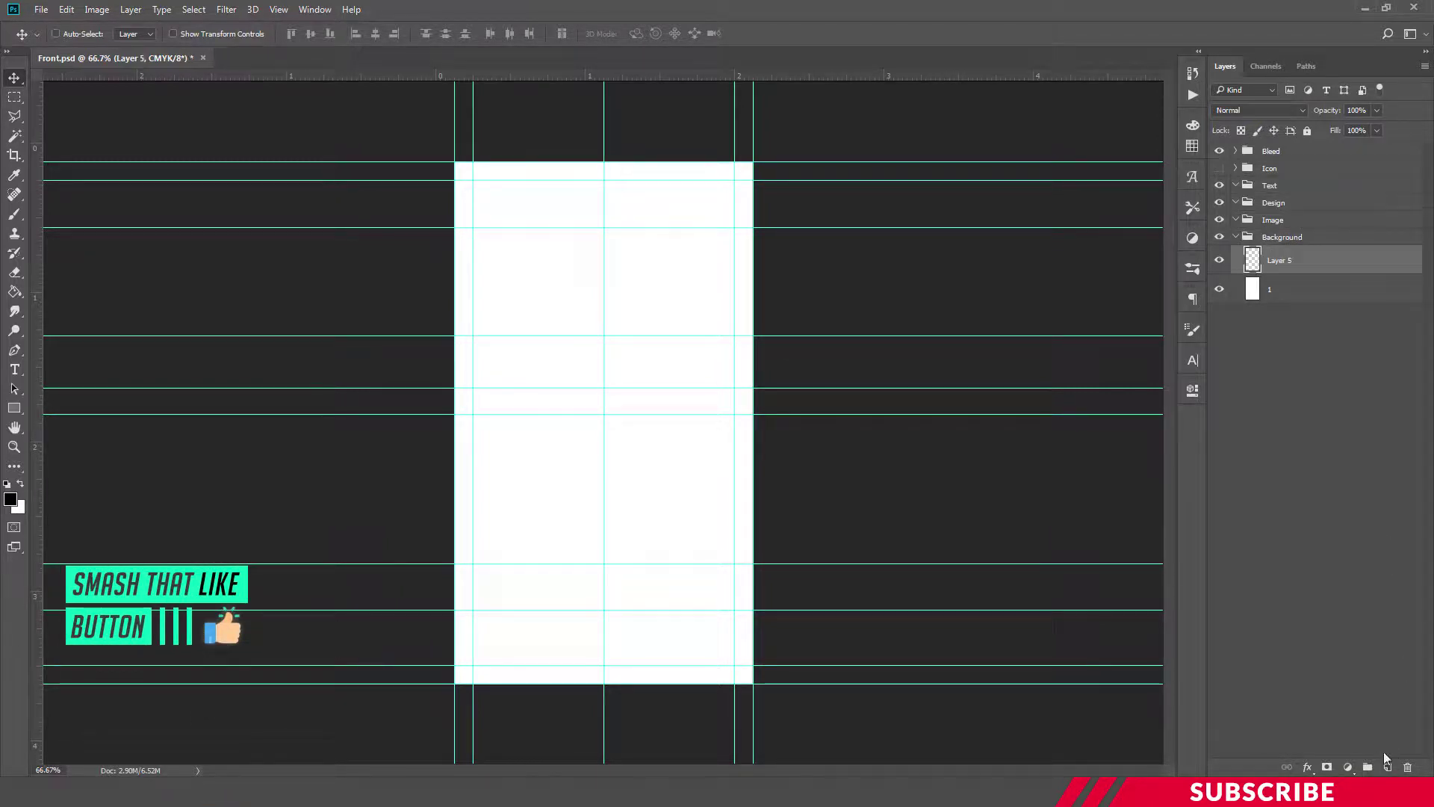
Fill the new layer with the dark green foreground colour 016e4c
left_click(13, 508)
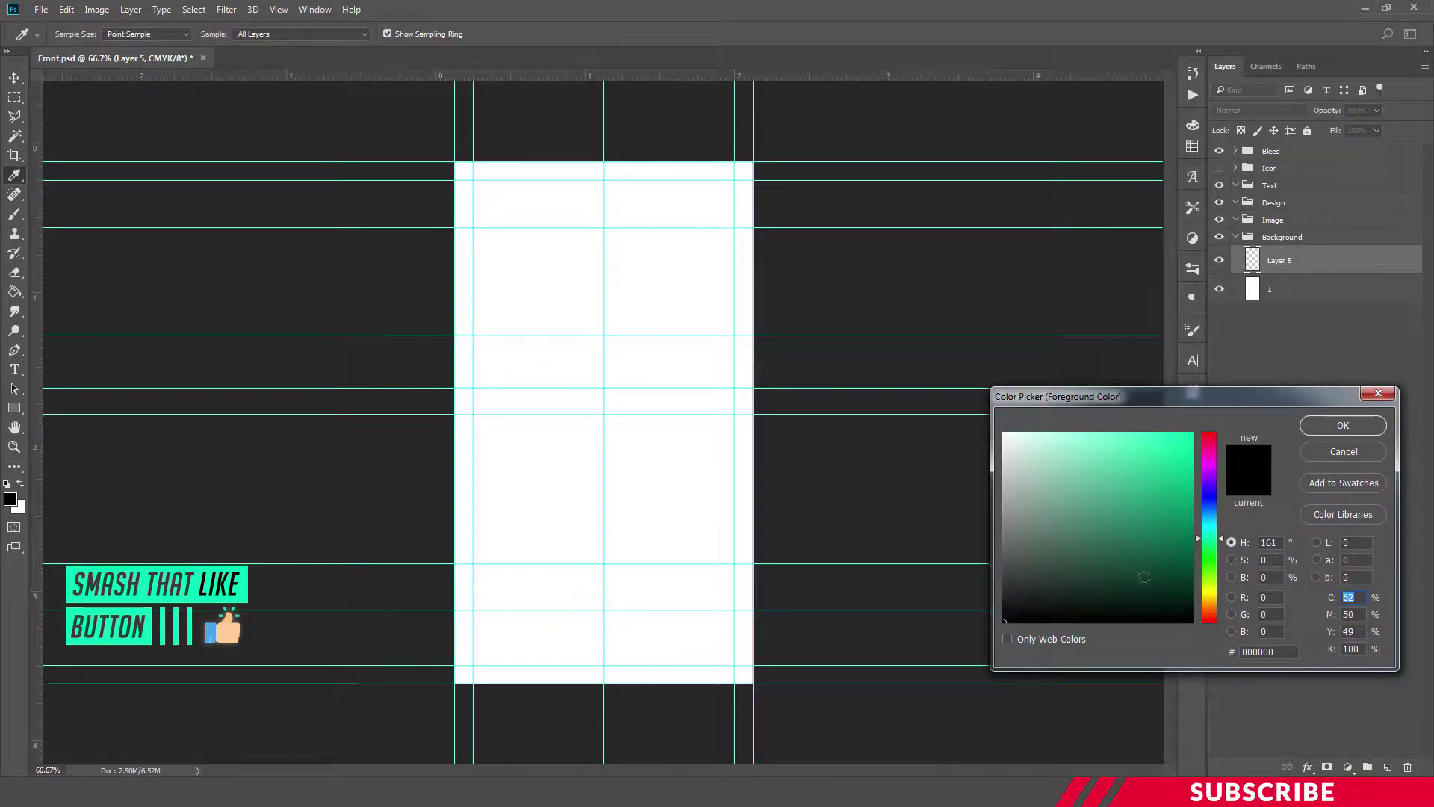
left_click(1139, 473)
double_click(1261, 652)
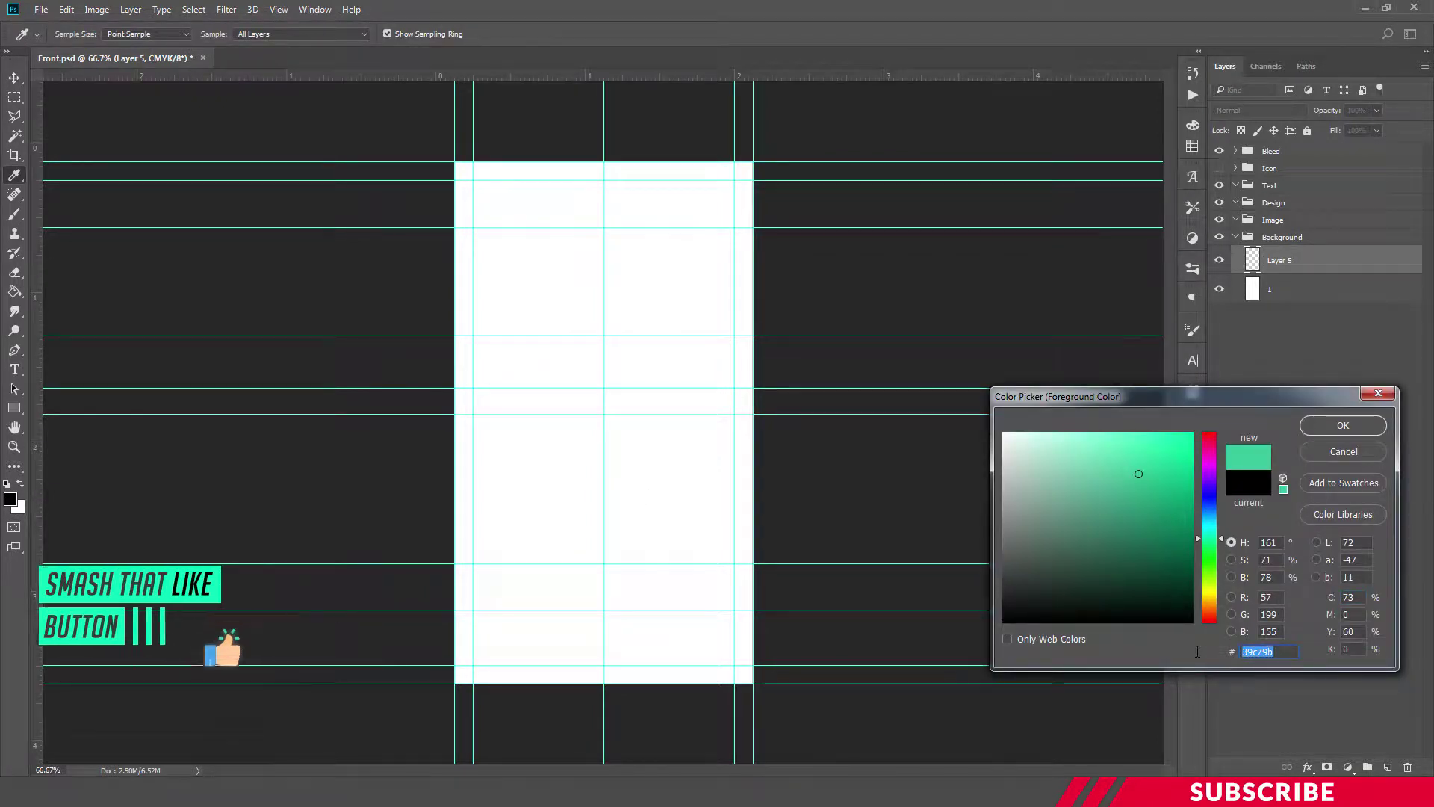
type("016")
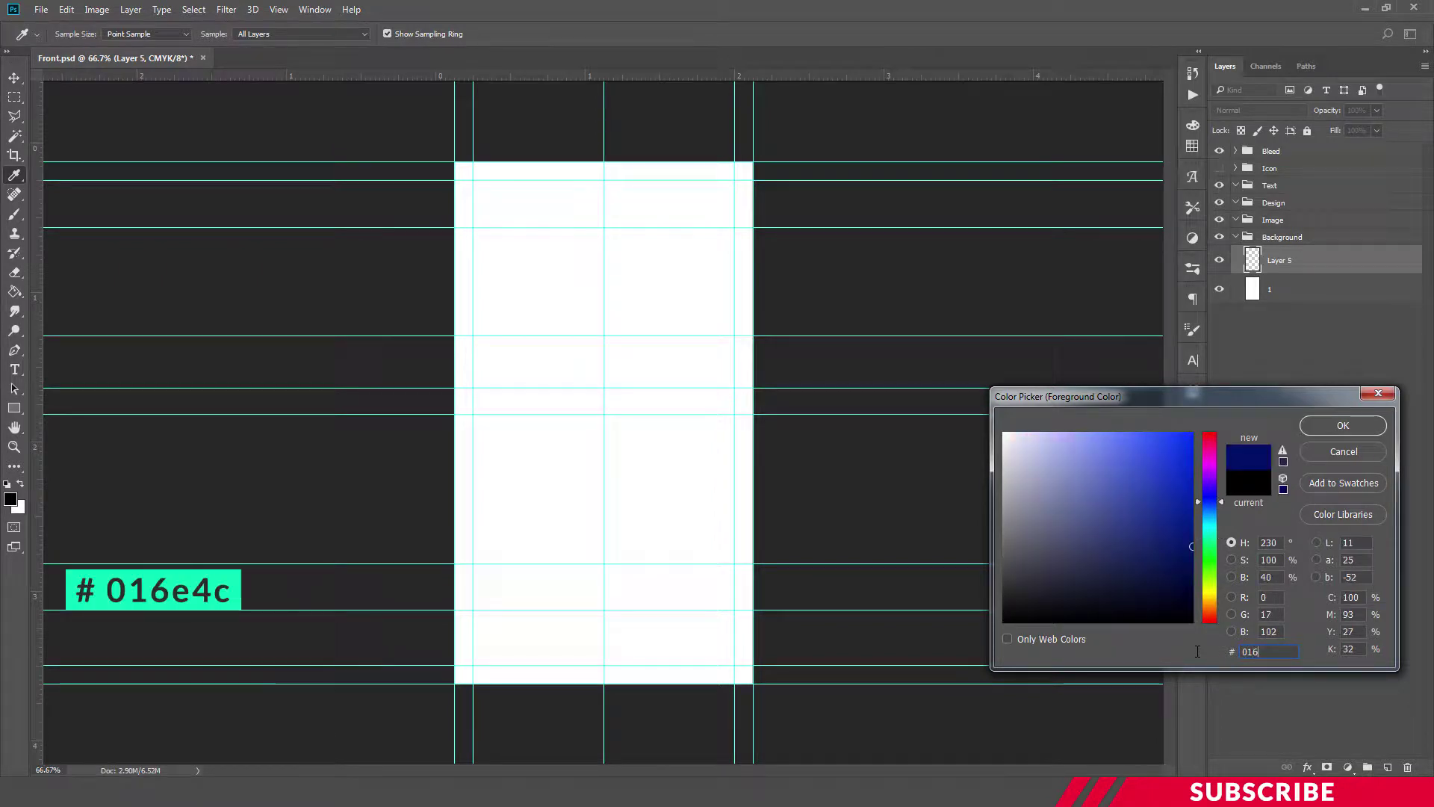
type("e4c")
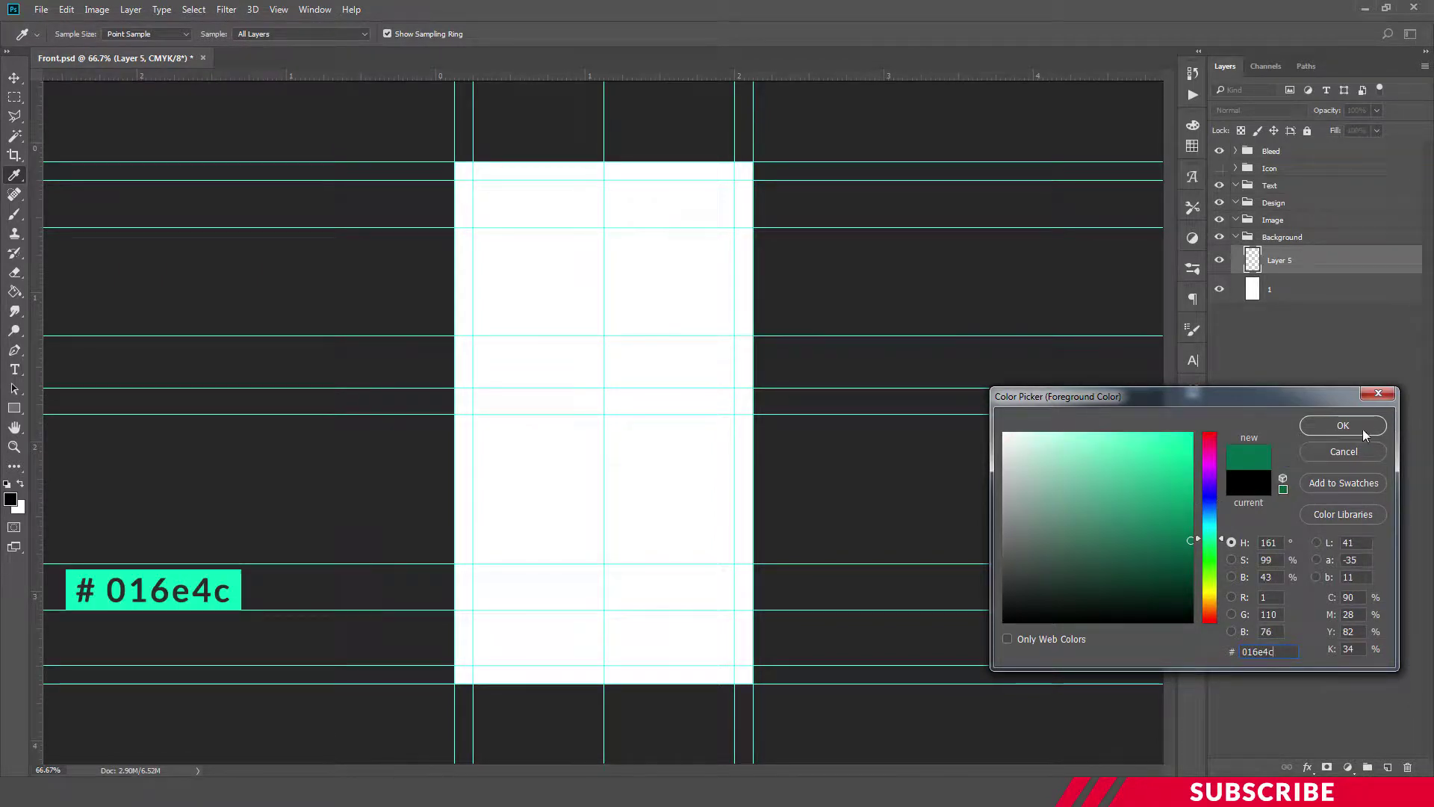
left_click(1343, 425)
key("v")
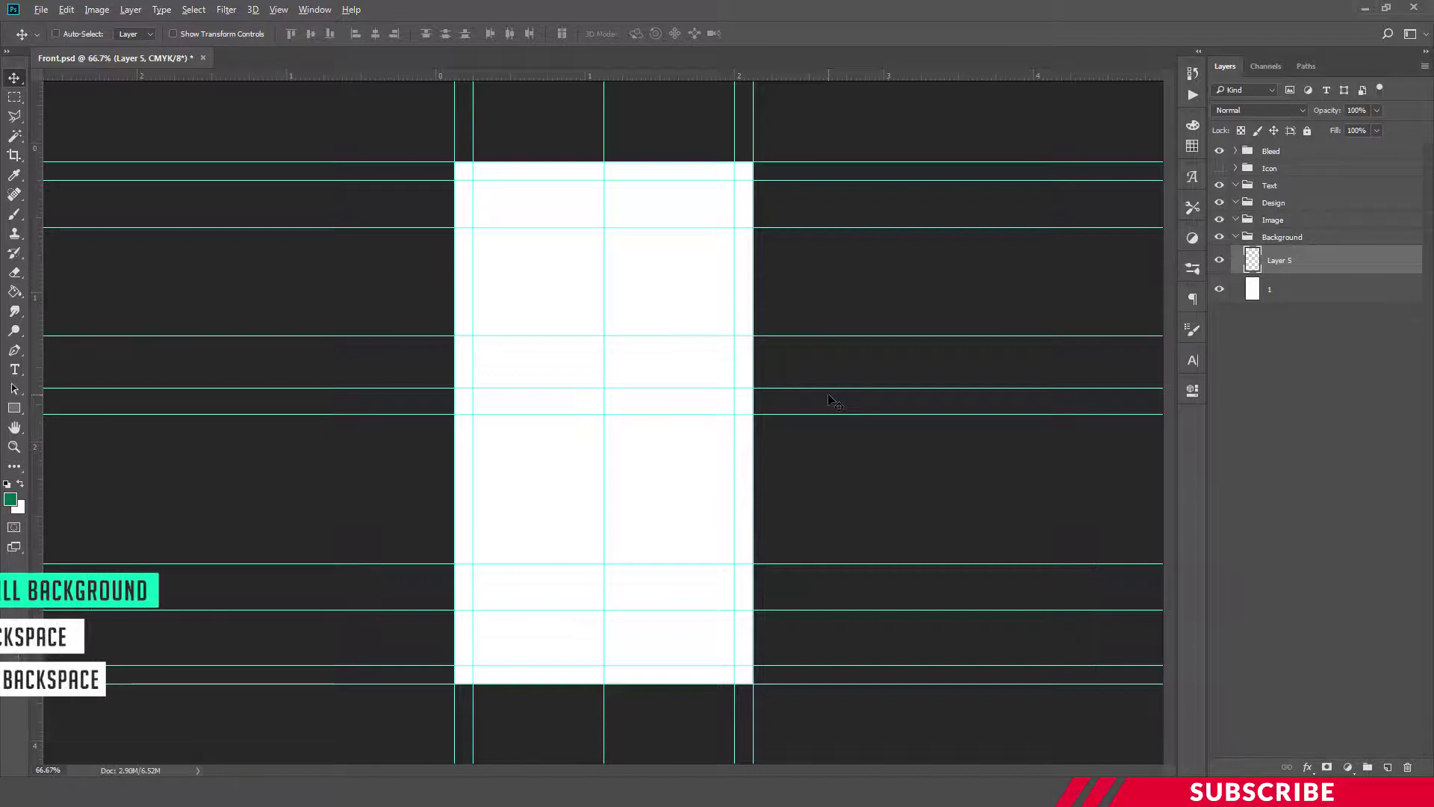
key("alt+BackSpace")
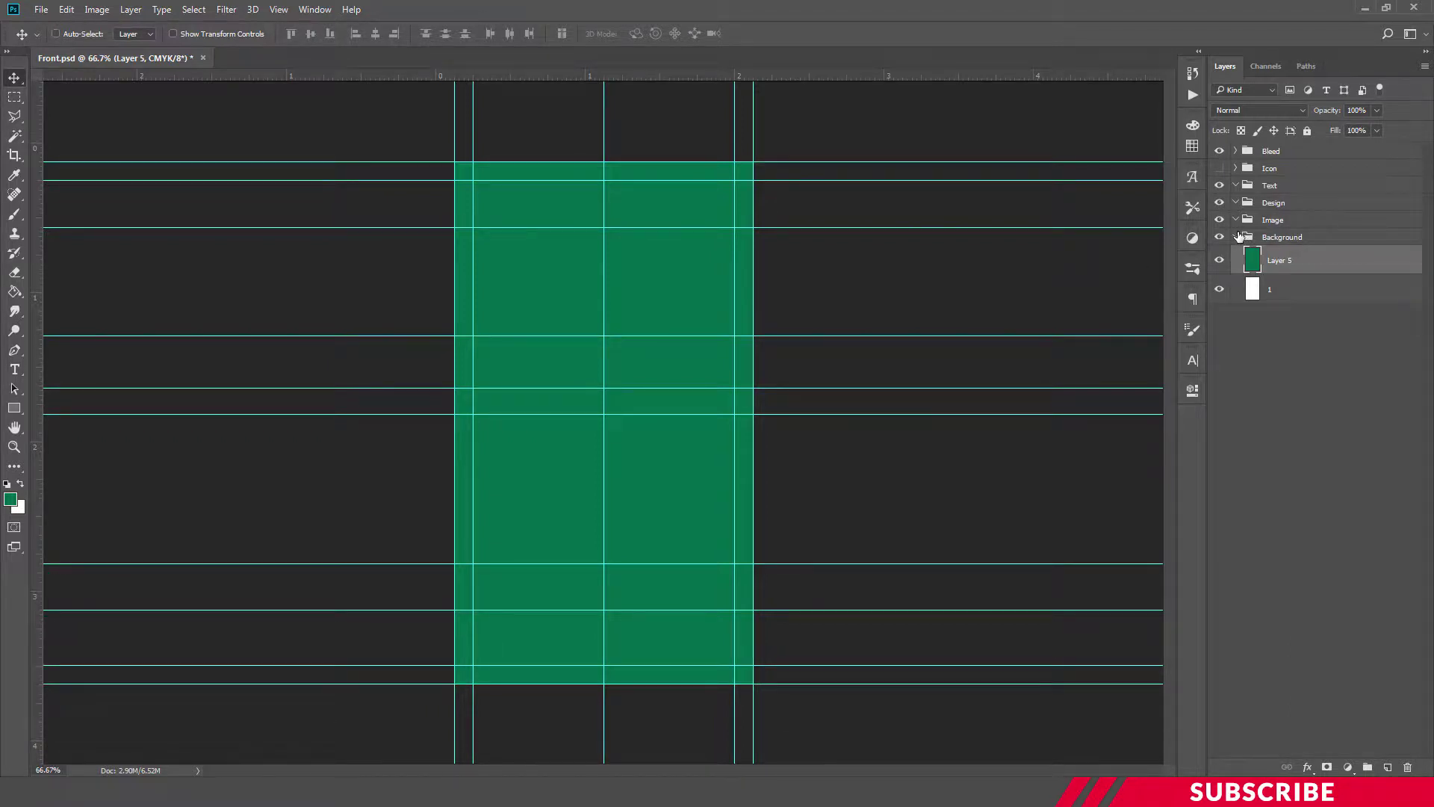
Add a new layer in the Image group and set the foreground colour to white
left_click(1263, 221)
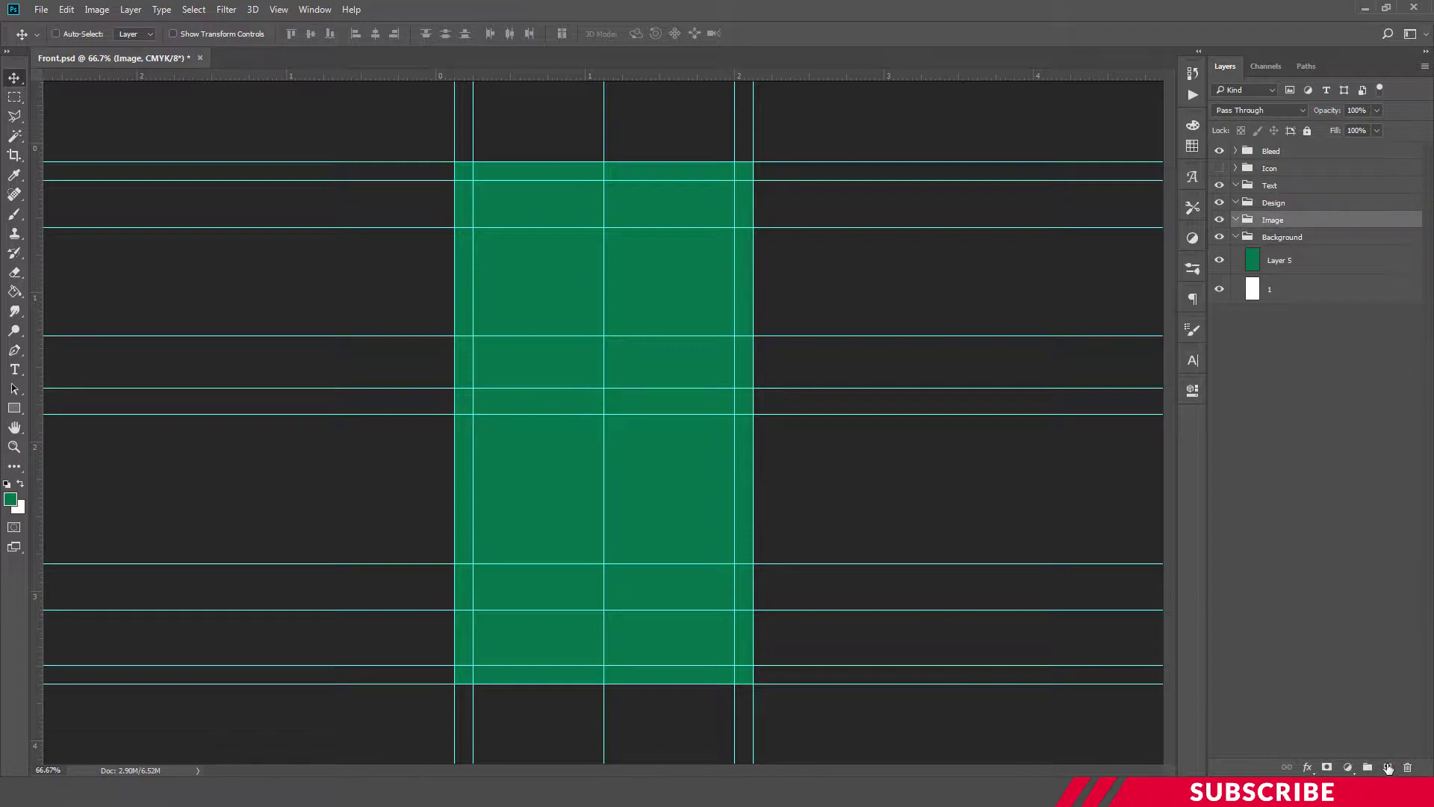
left_click(1388, 767)
left_click(10, 502)
left_click(1004, 433)
left_click(1343, 426)
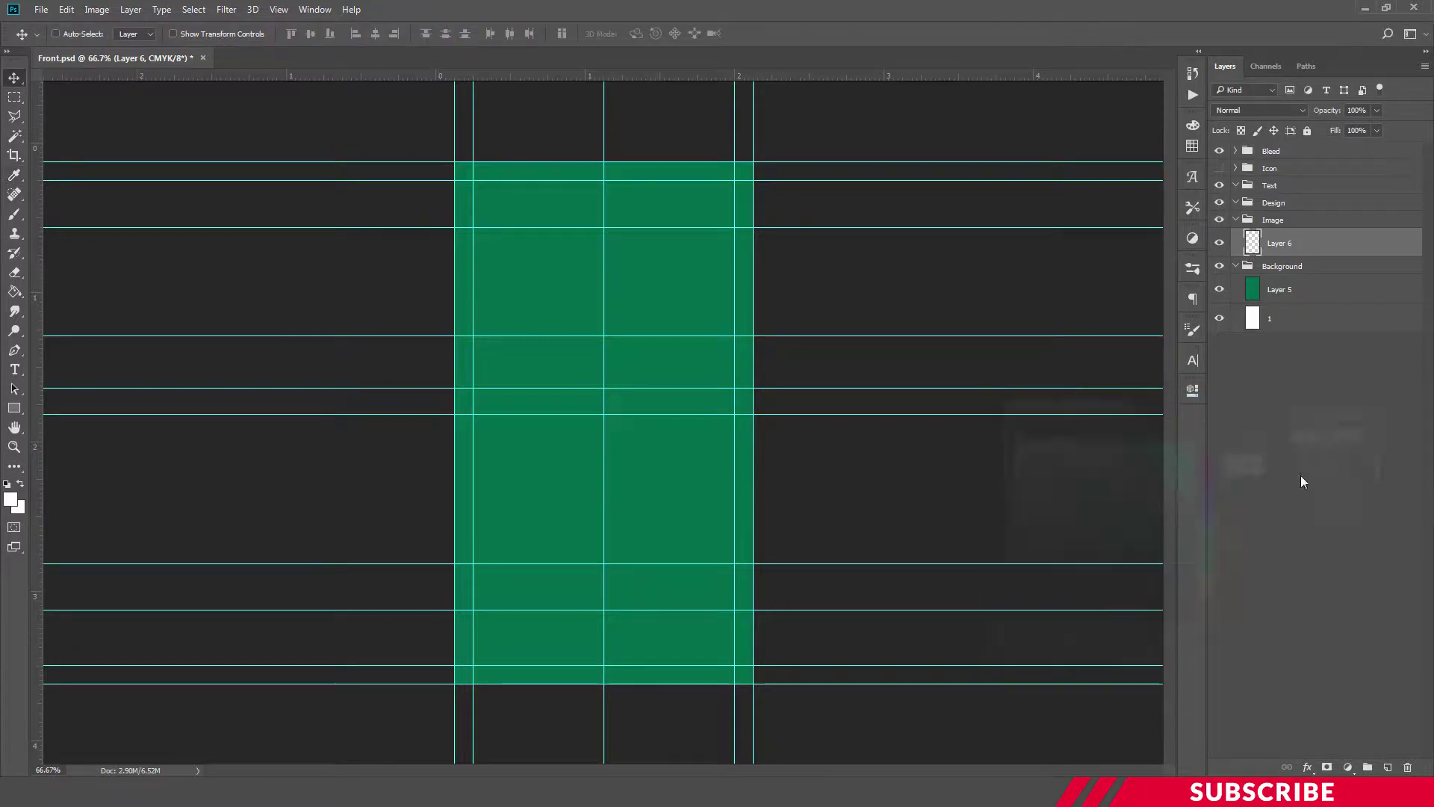
Draw a white circle near the top of the card with the Ellipse Tool
left_click(13, 409)
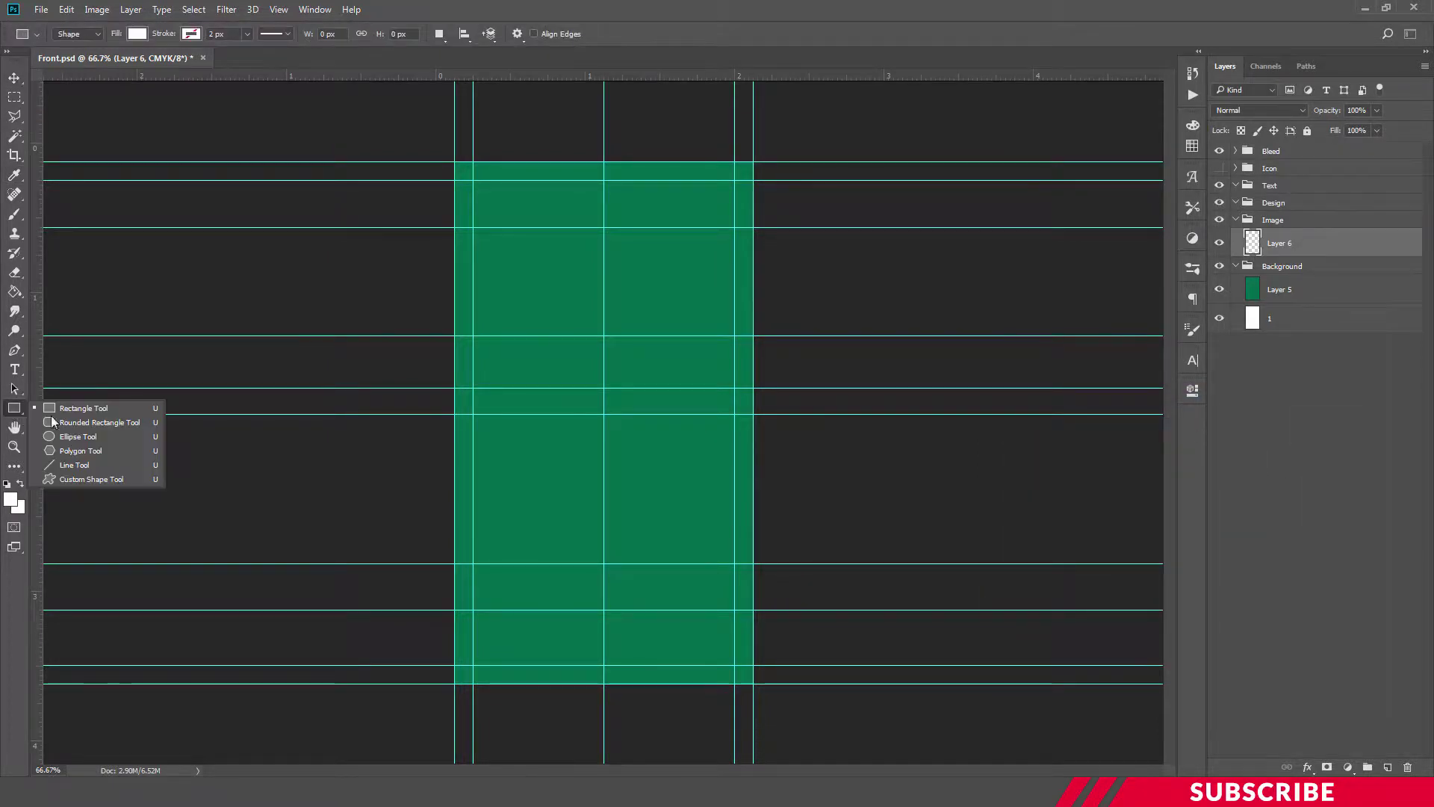
left_click(78, 436)
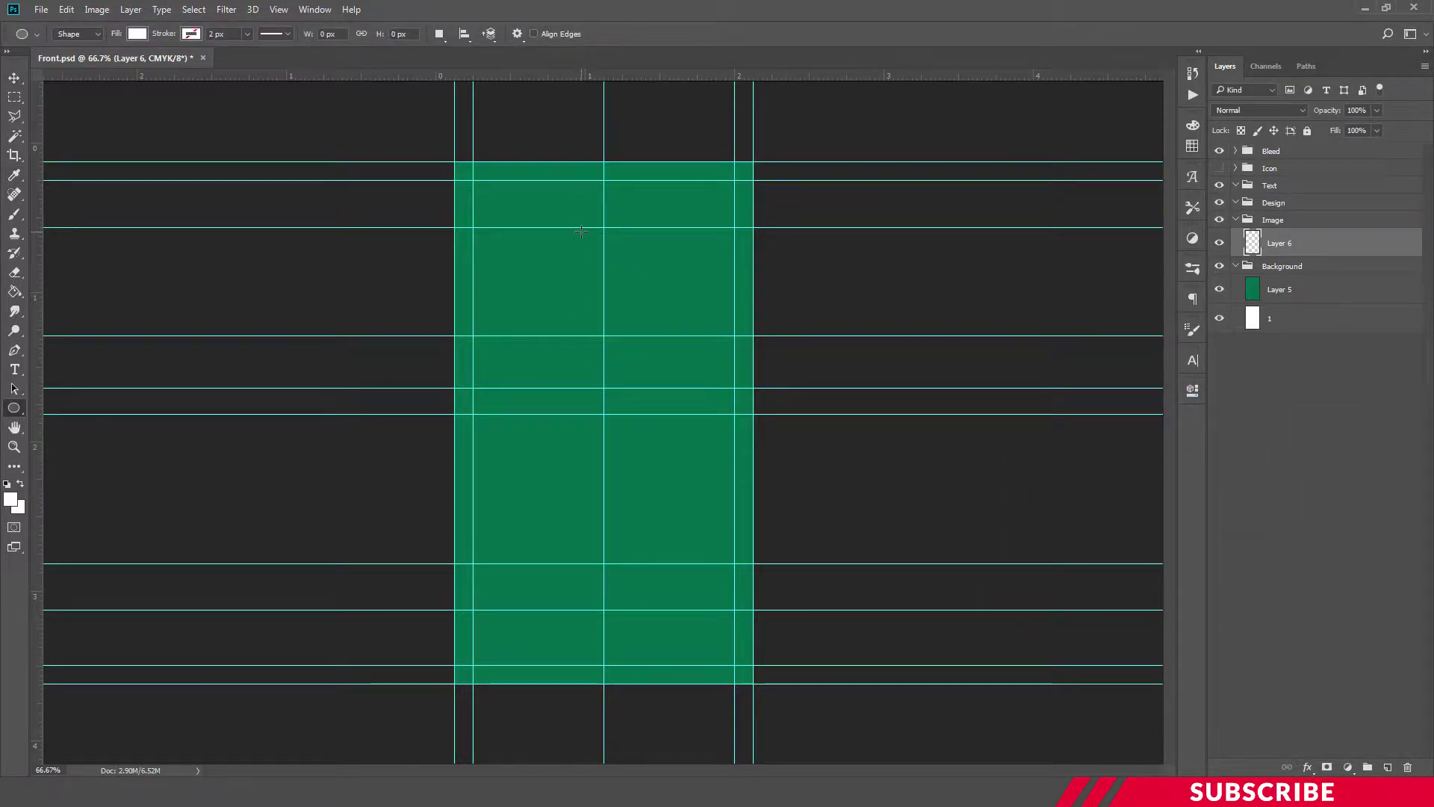
left_click_drag(586, 227, 685, 346)
left_click(1190, 393)
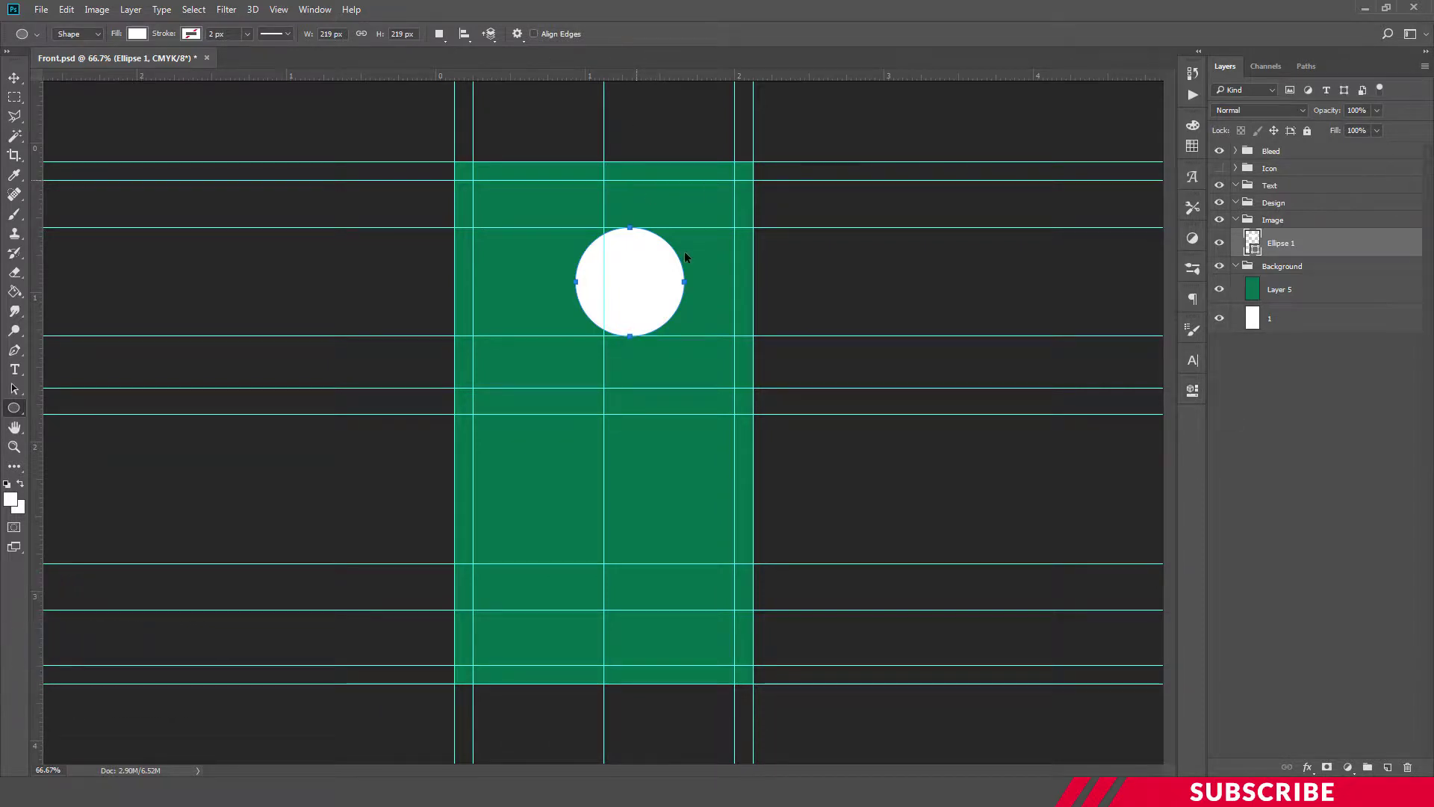
Move the circle horizontally onto the card's centre guide
key("ctrl+t")
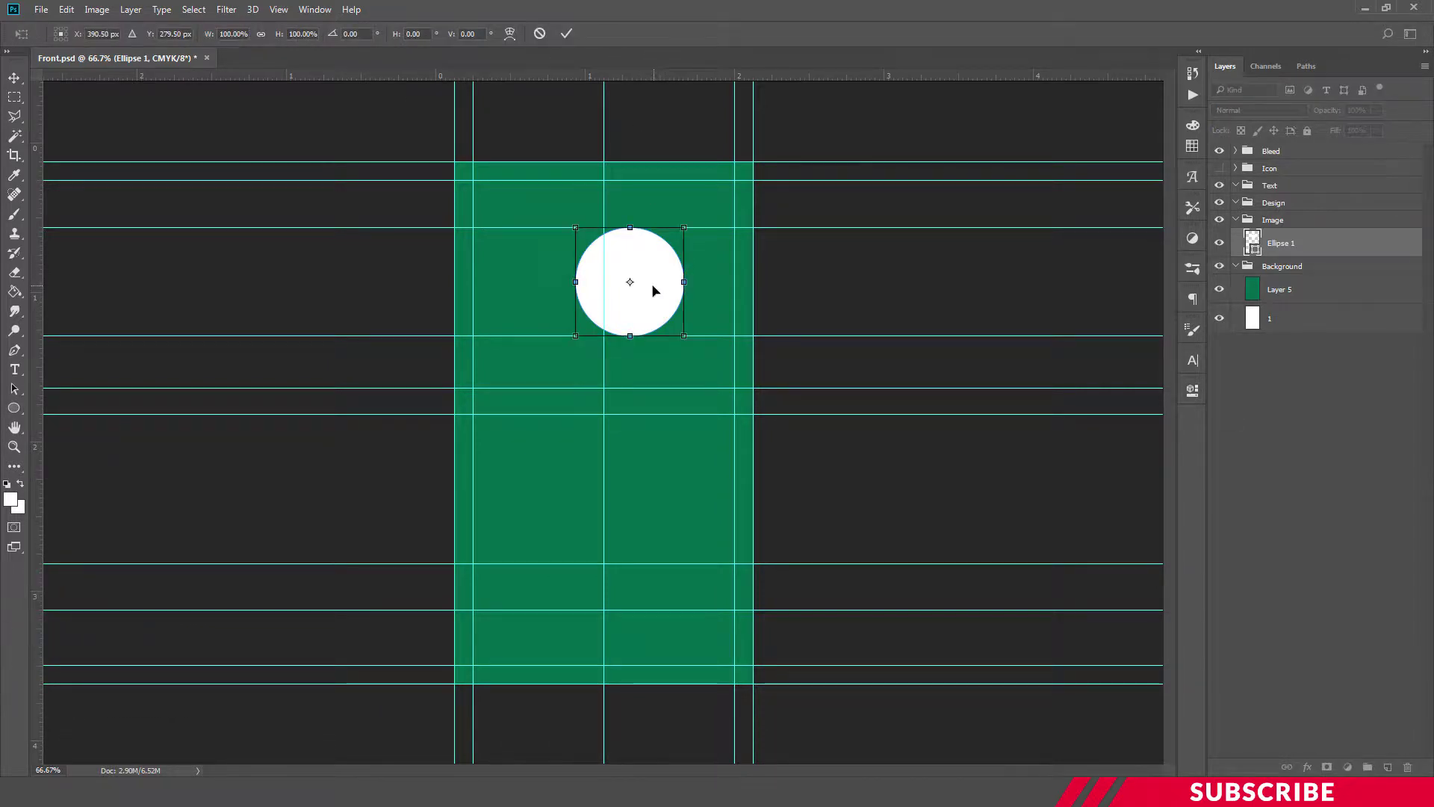
left_click_drag(653, 289, 628, 289)
key("Return")
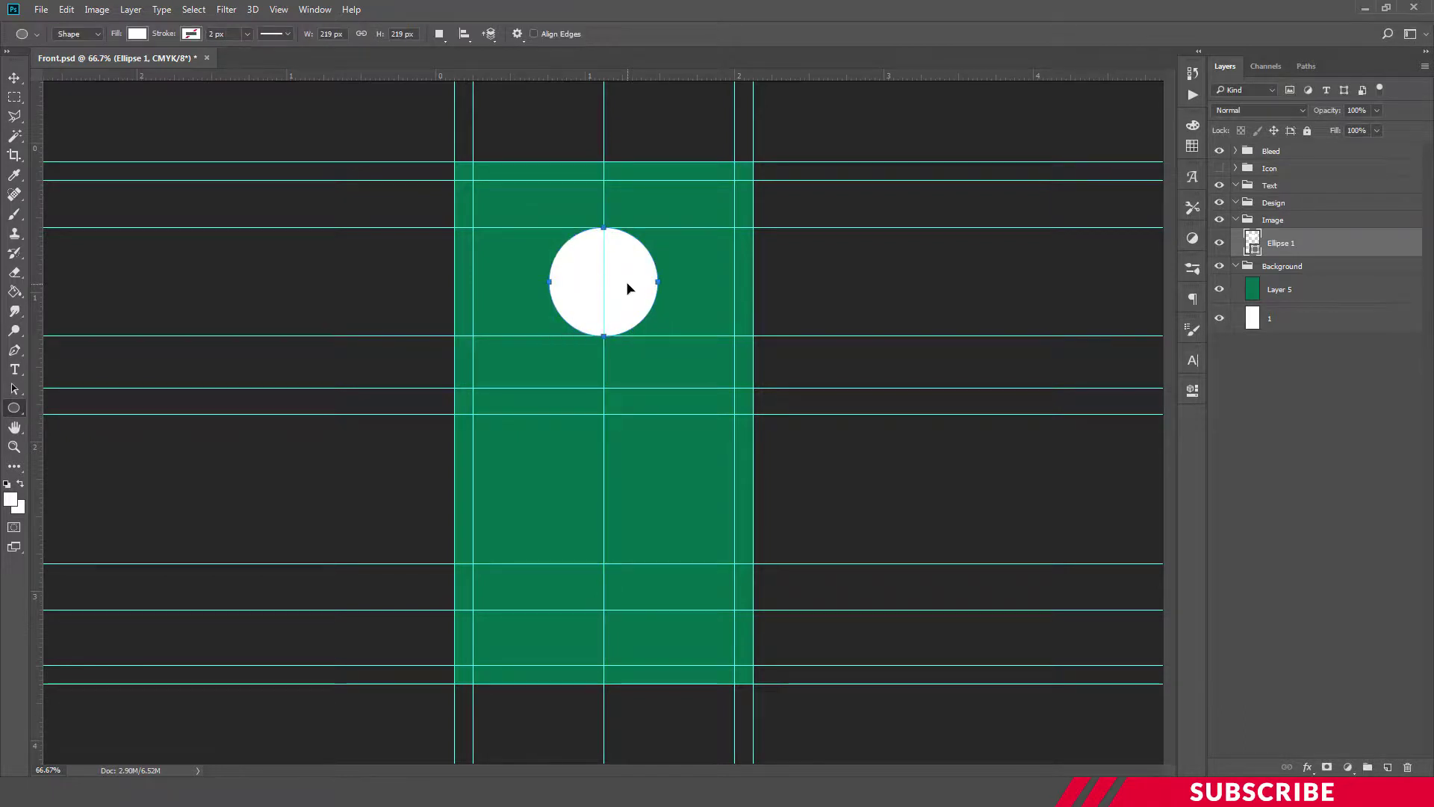
key("Return")
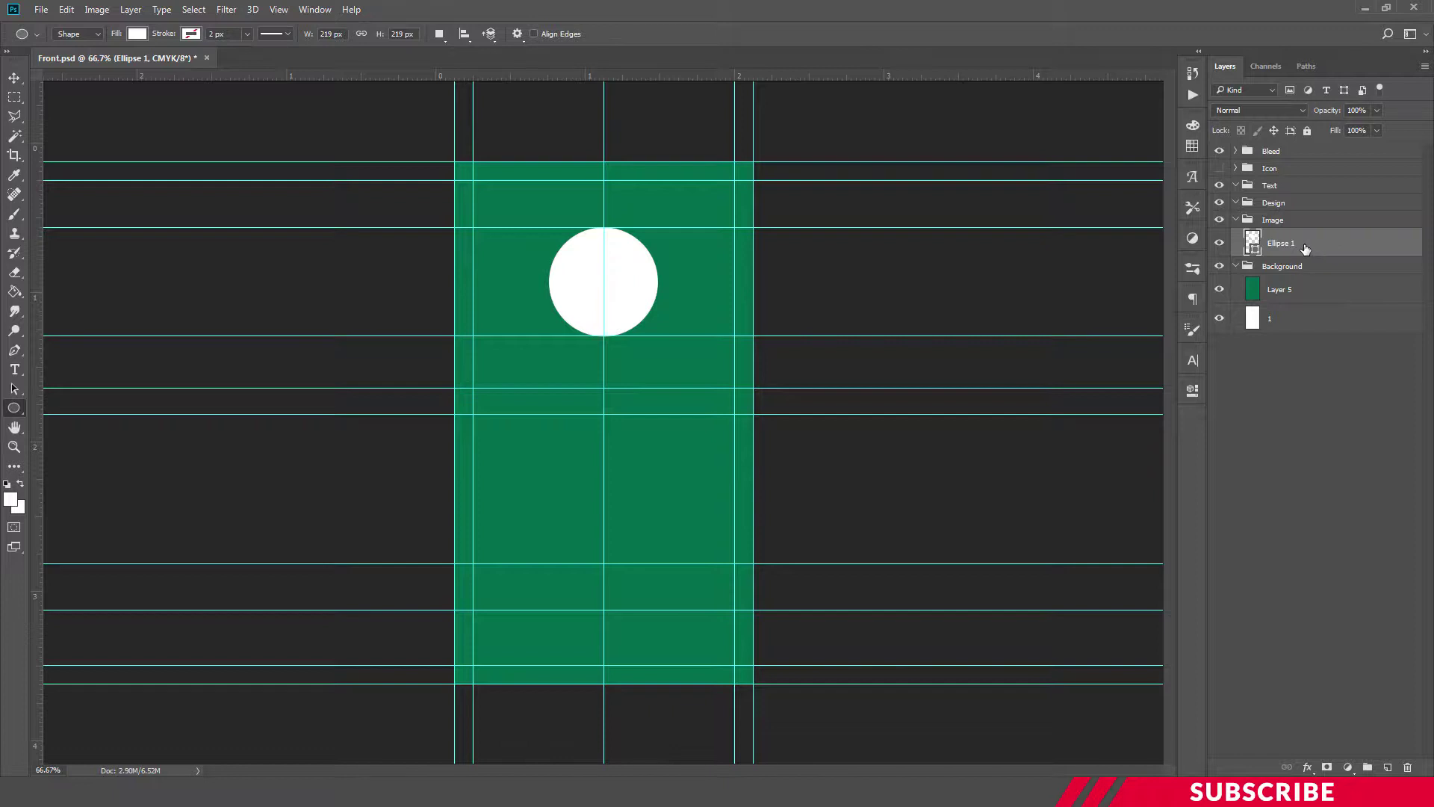
Give Ellipse 1 a 10 px stroke in light green 56bb71 through Blending Options
right_click(1305, 249)
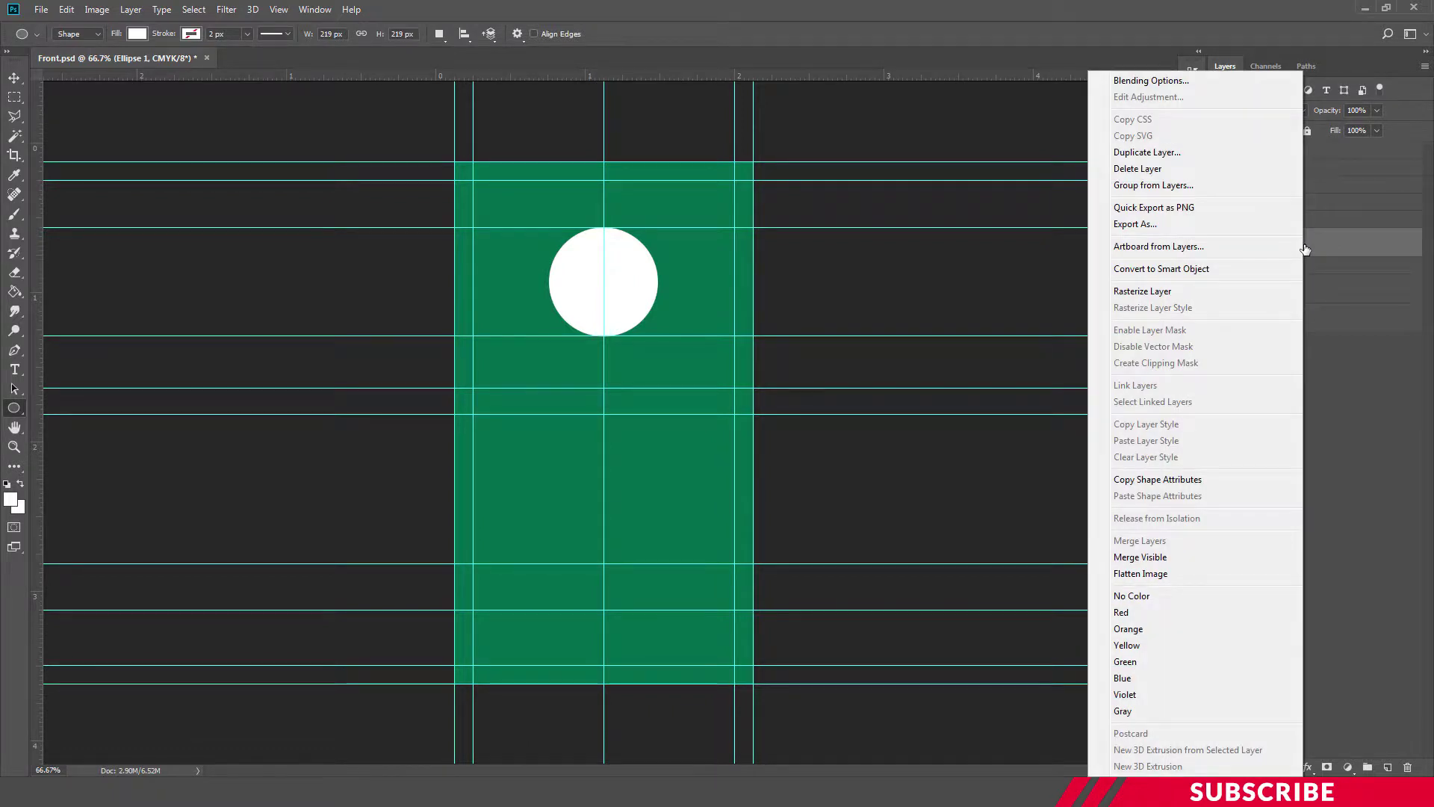
left_click(1270, 82)
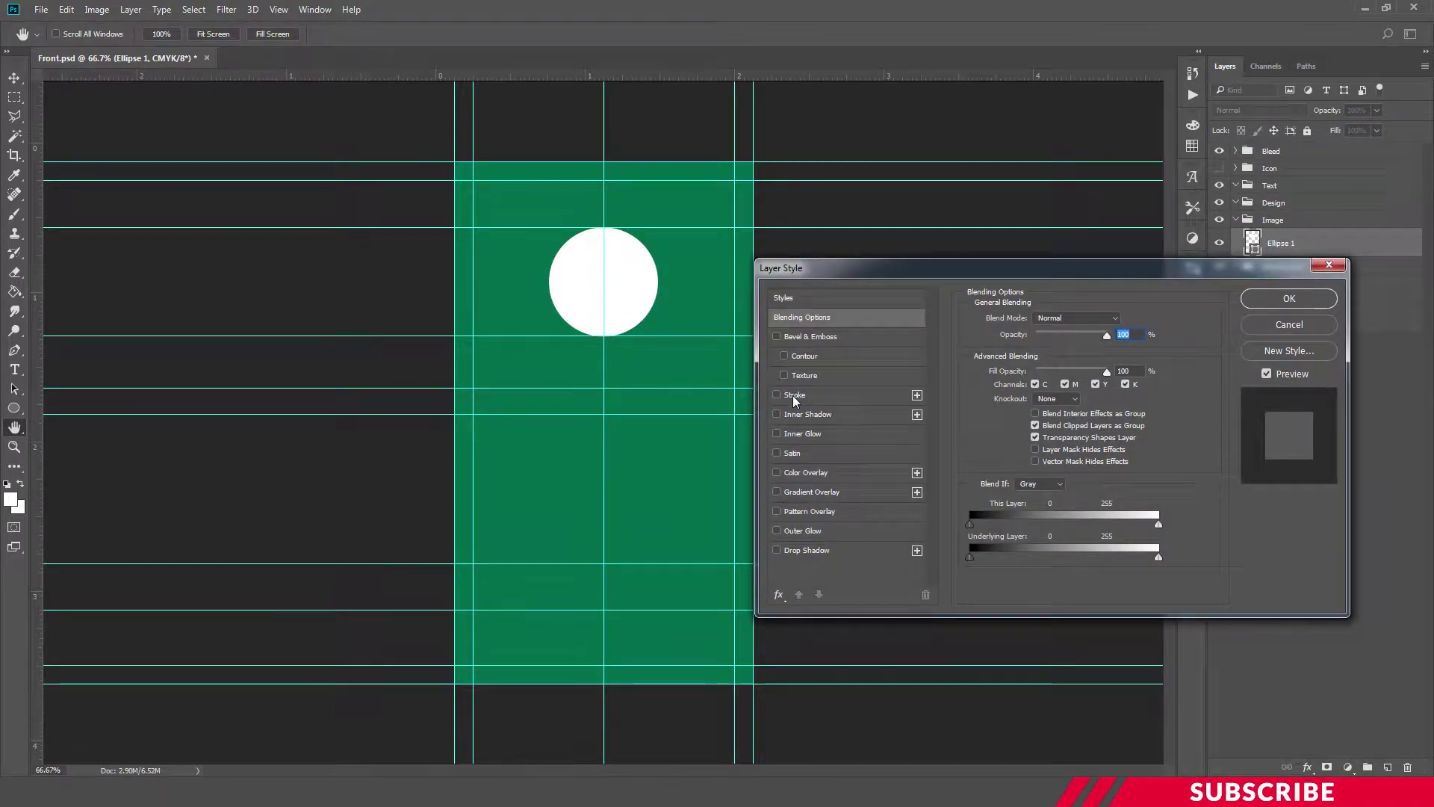
left_click(792, 396)
left_click(1008, 428)
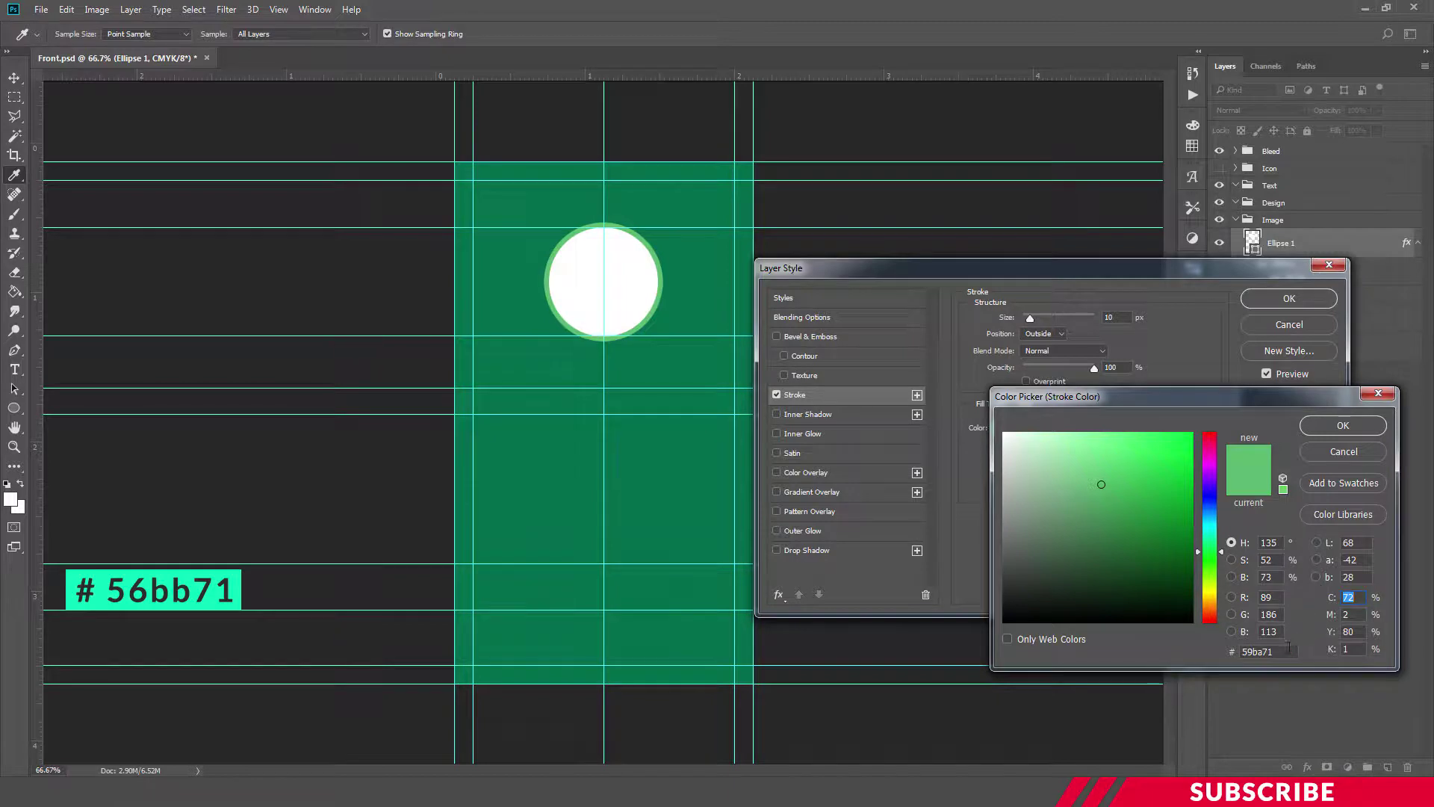
left_click_drag(1288, 649, 1210, 647)
type("56")
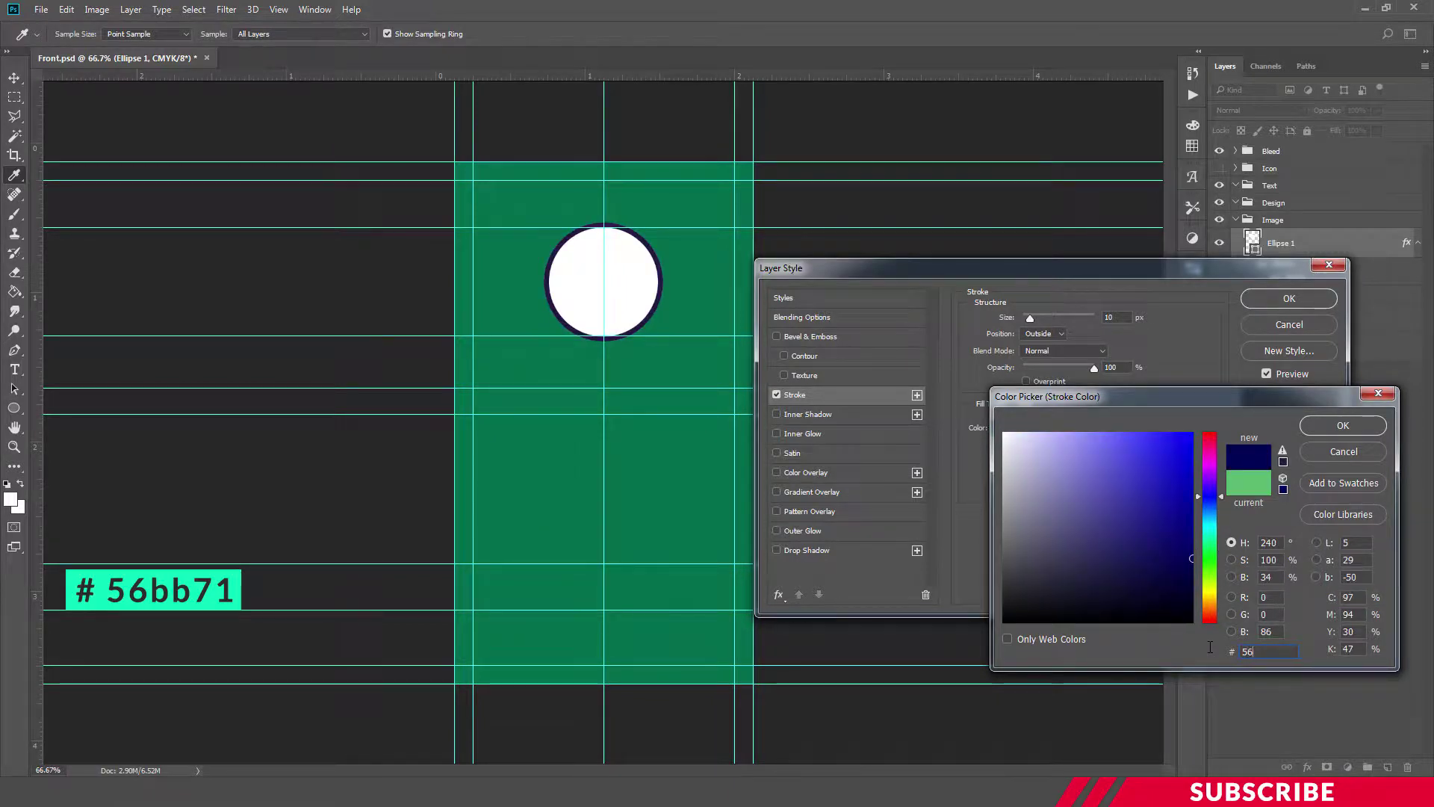
type("bb71")
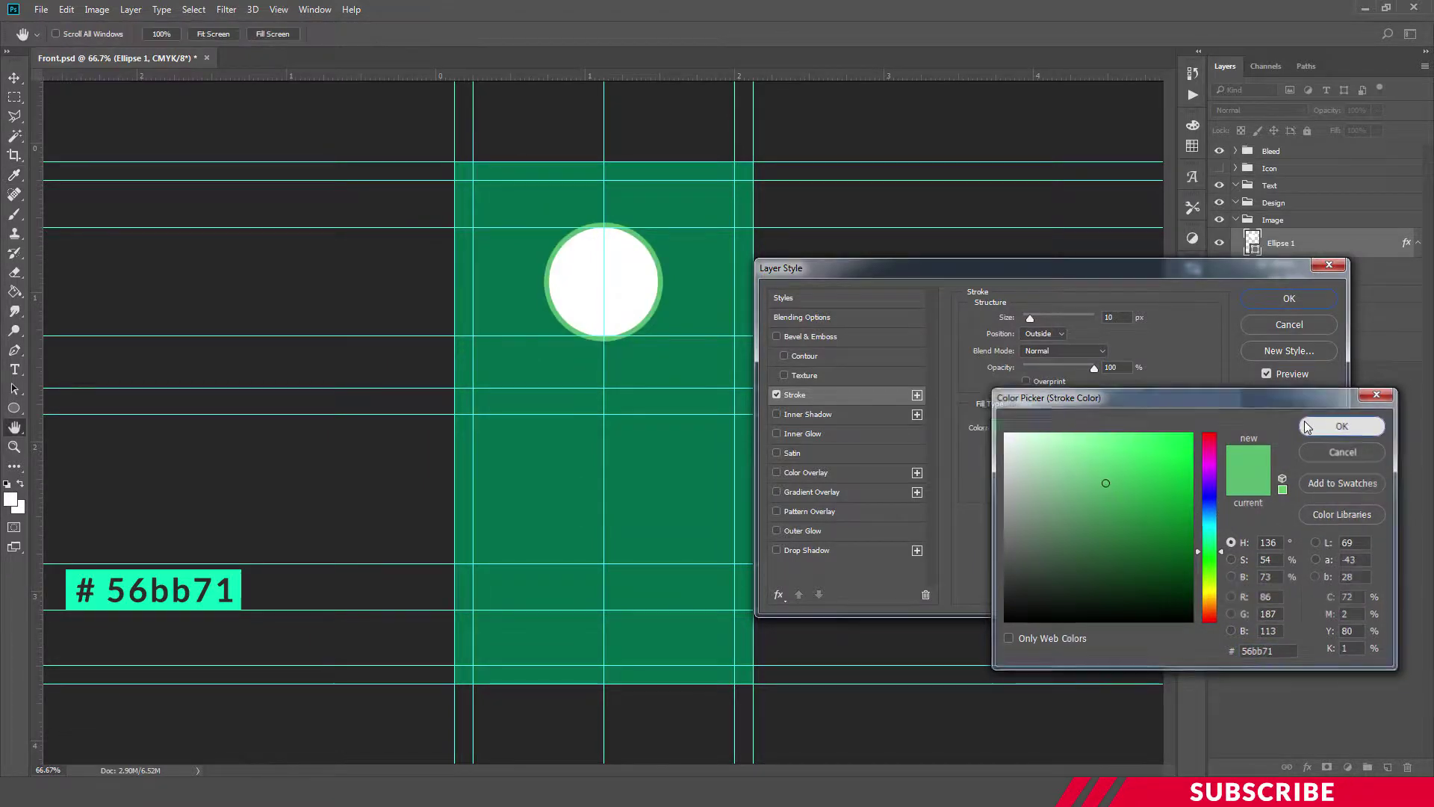
left_click(1337, 425)
left_click_drag(1118, 318, 1092, 312)
type("10")
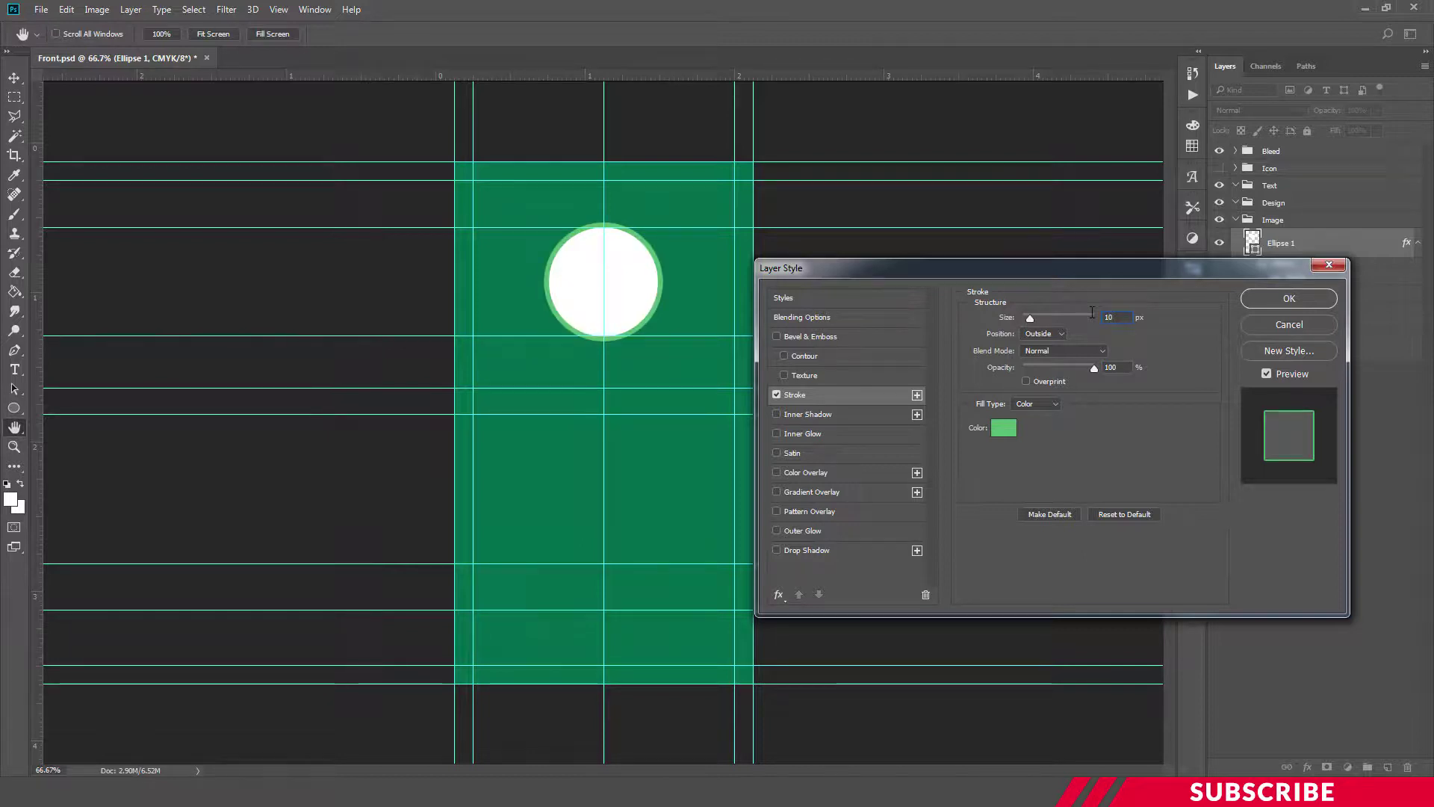
left_click(1263, 302)
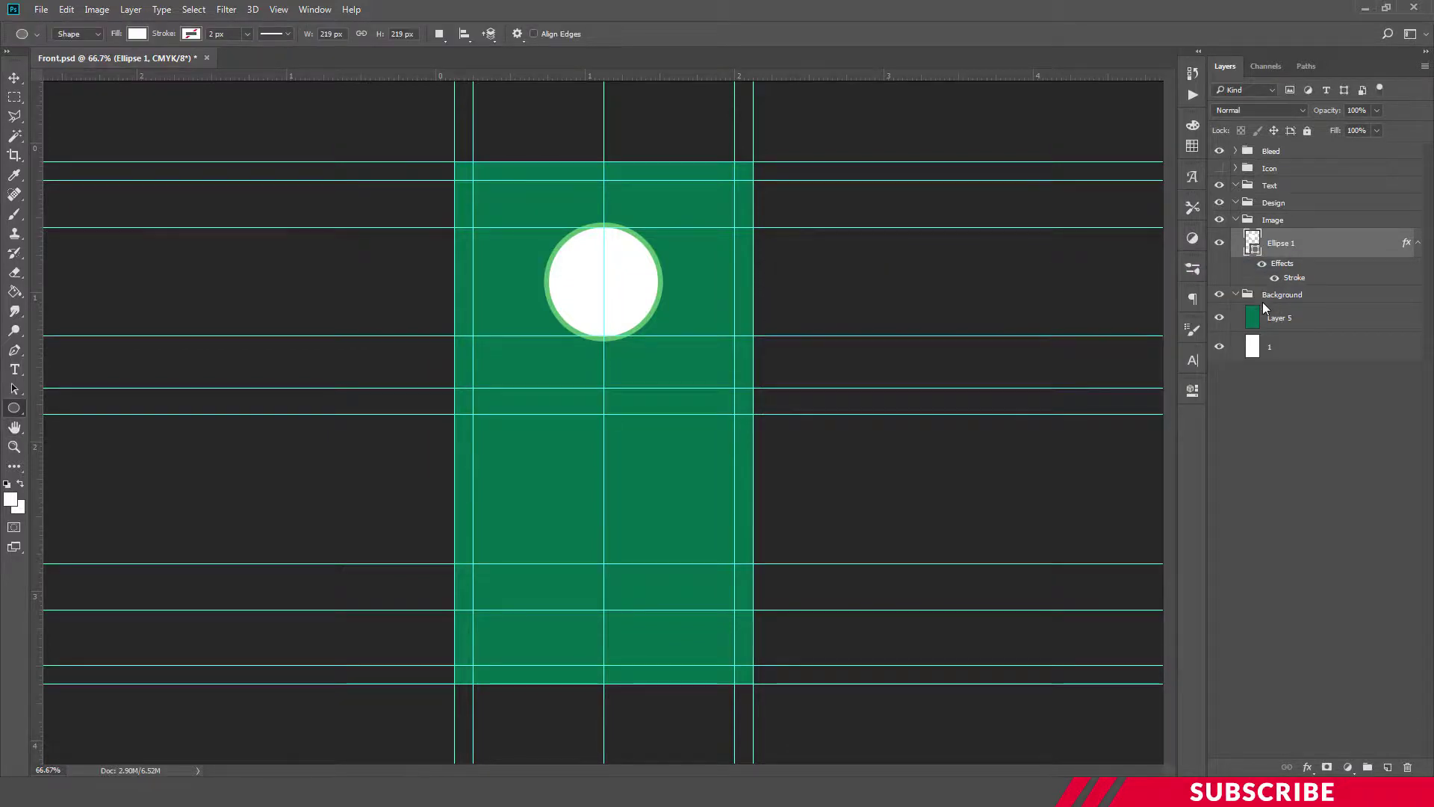
Add a layer in the Text group and type the person's name below the circle
left_click(1272, 198)
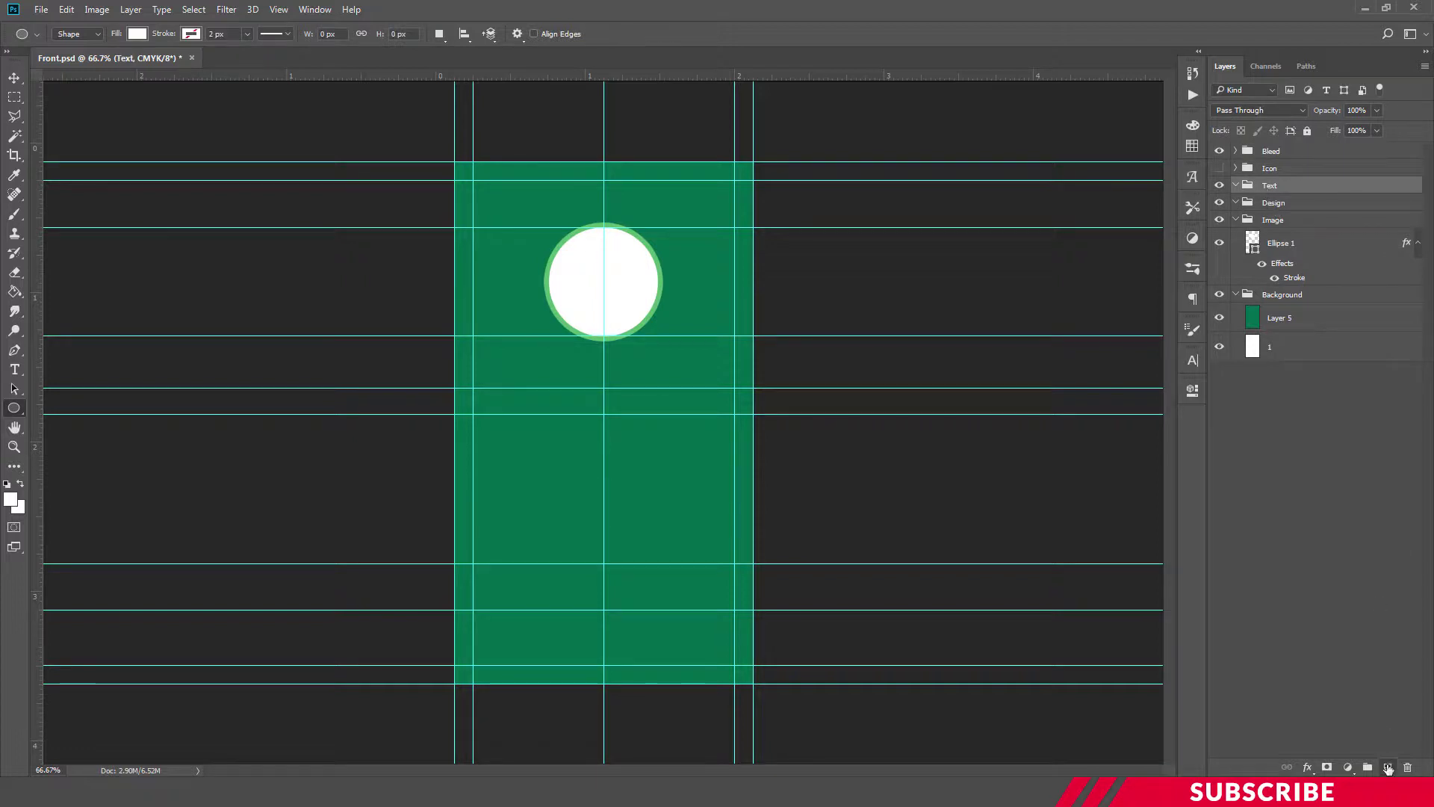
left_click(1387, 766)
key("t")
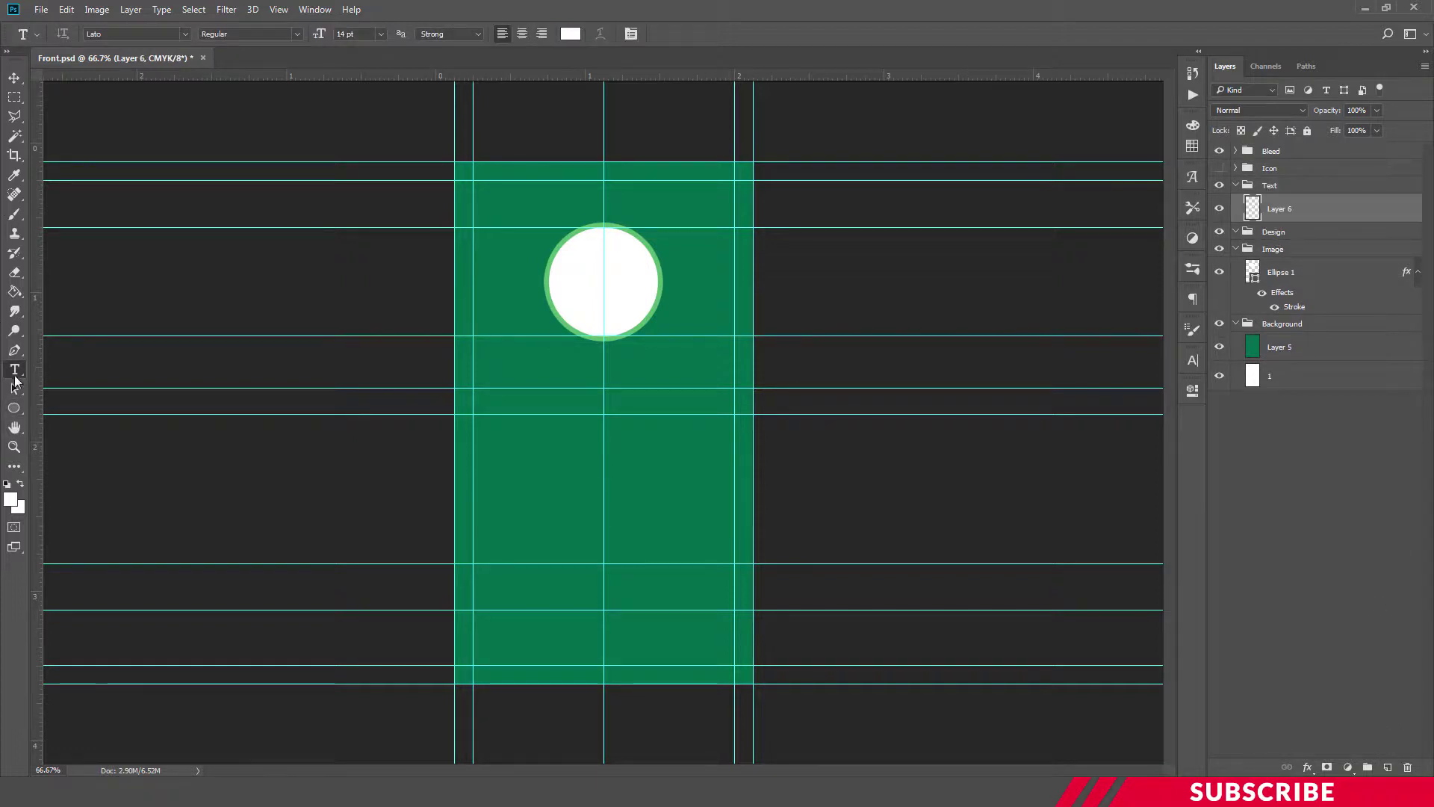
left_click(555, 379)
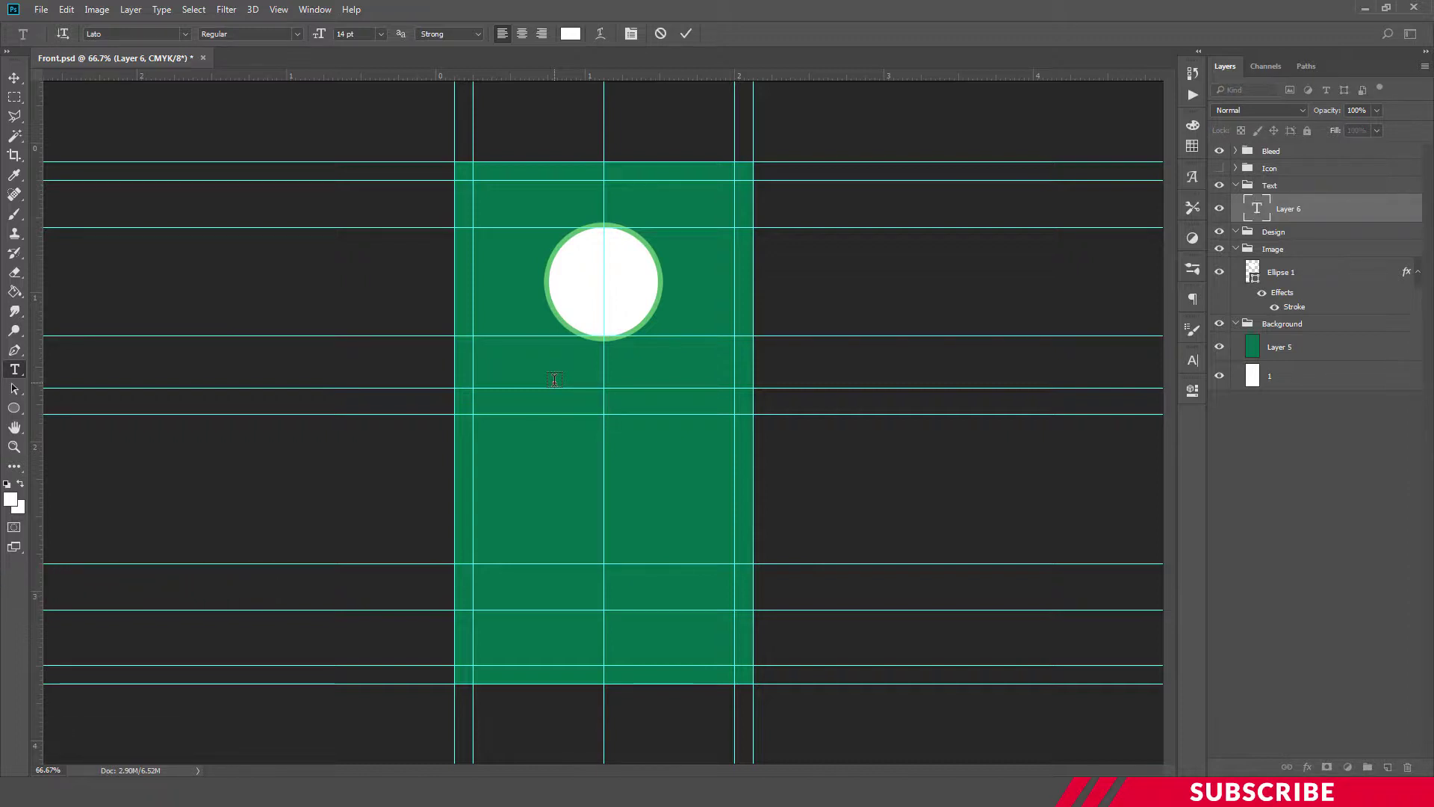
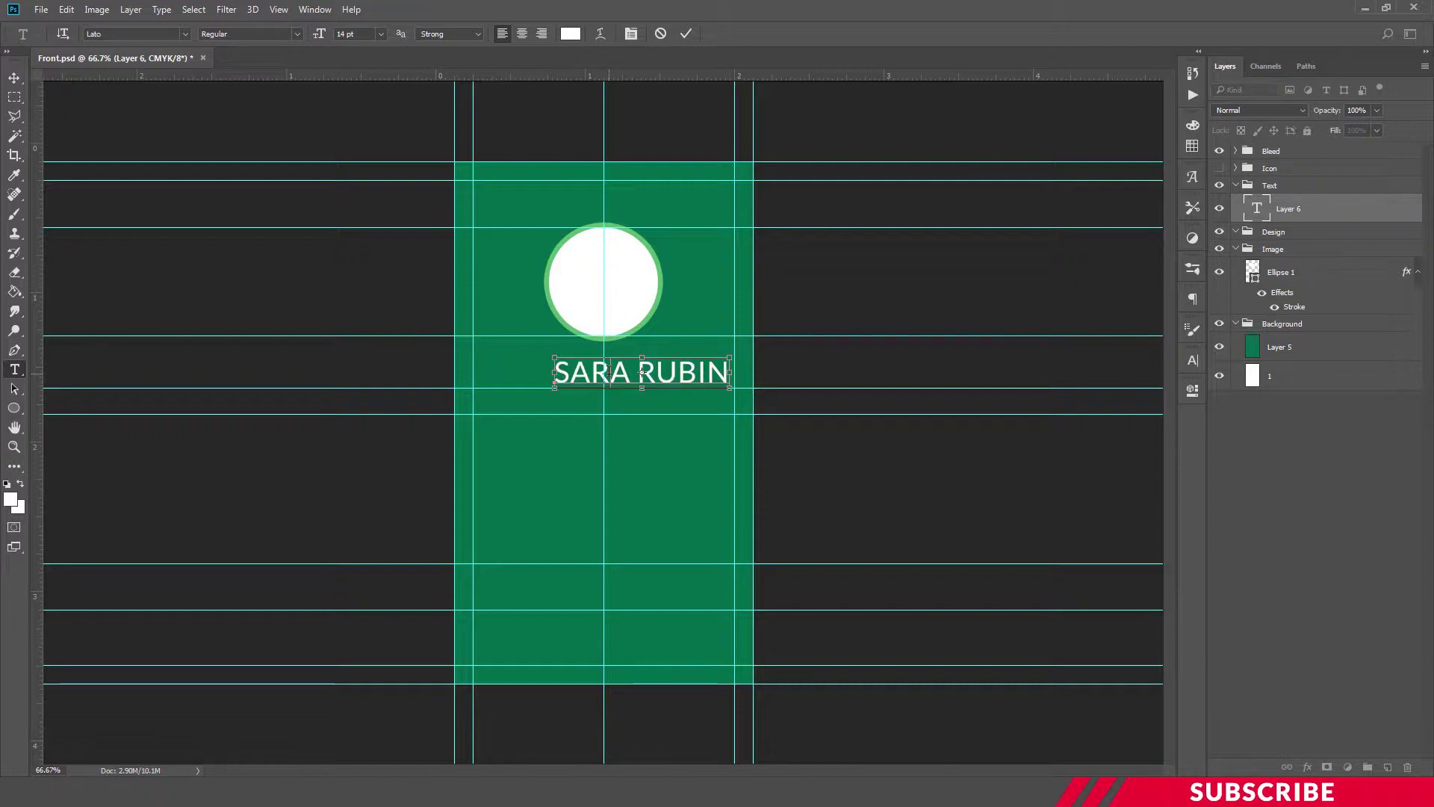
Set the name's font size to 14 pt and commit the text
key("ctrl+a")
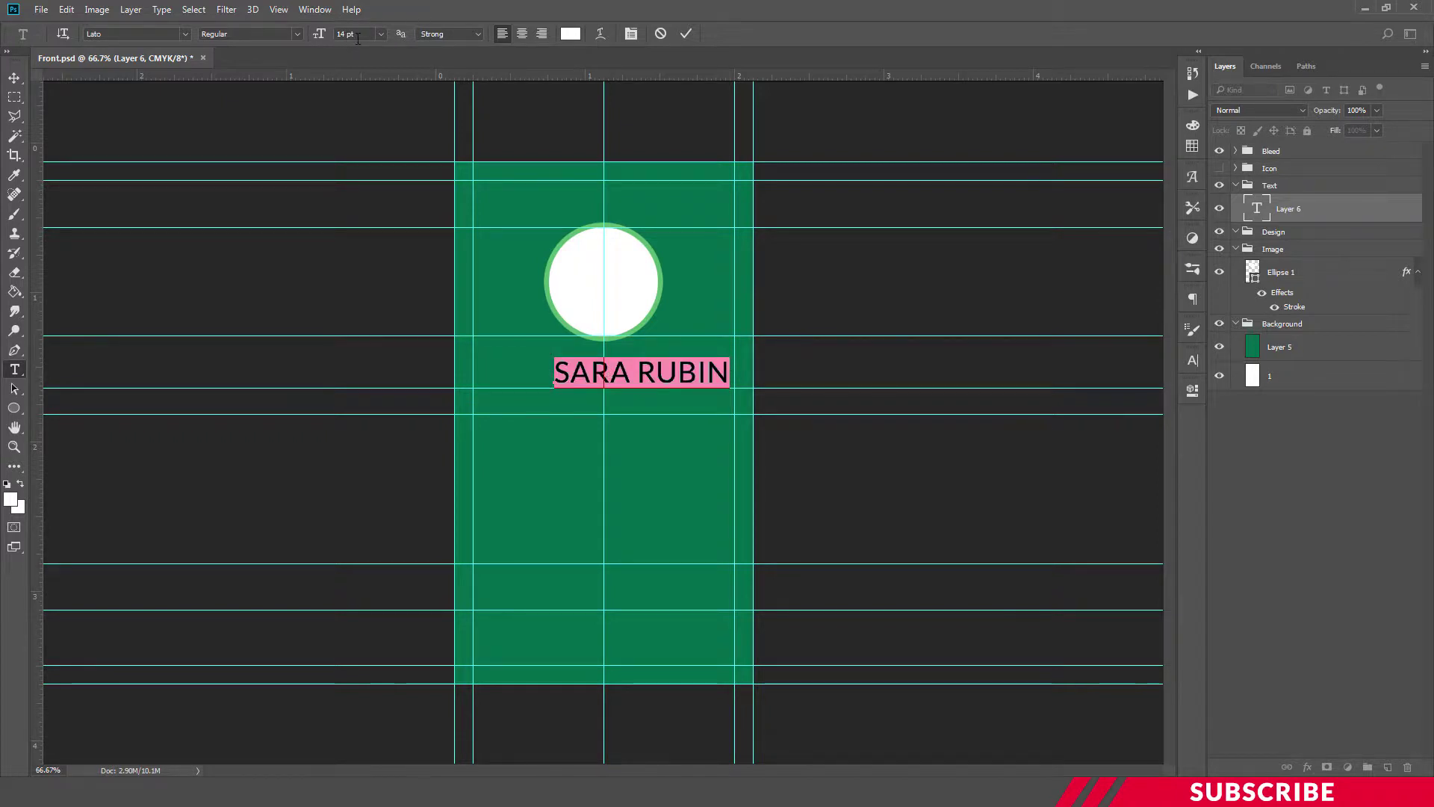
left_click(357, 35)
type("10")
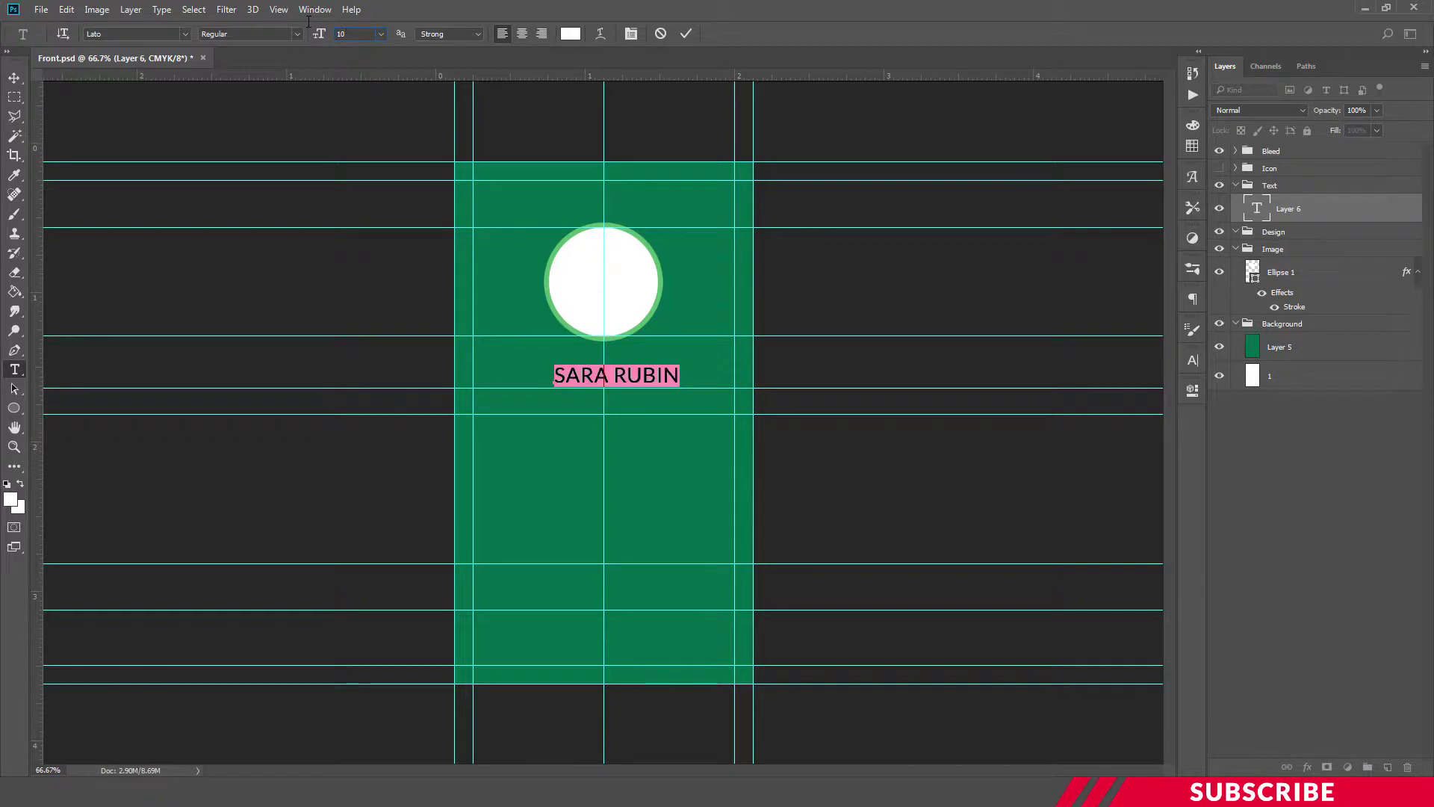
left_click(318, 34)
type("14")
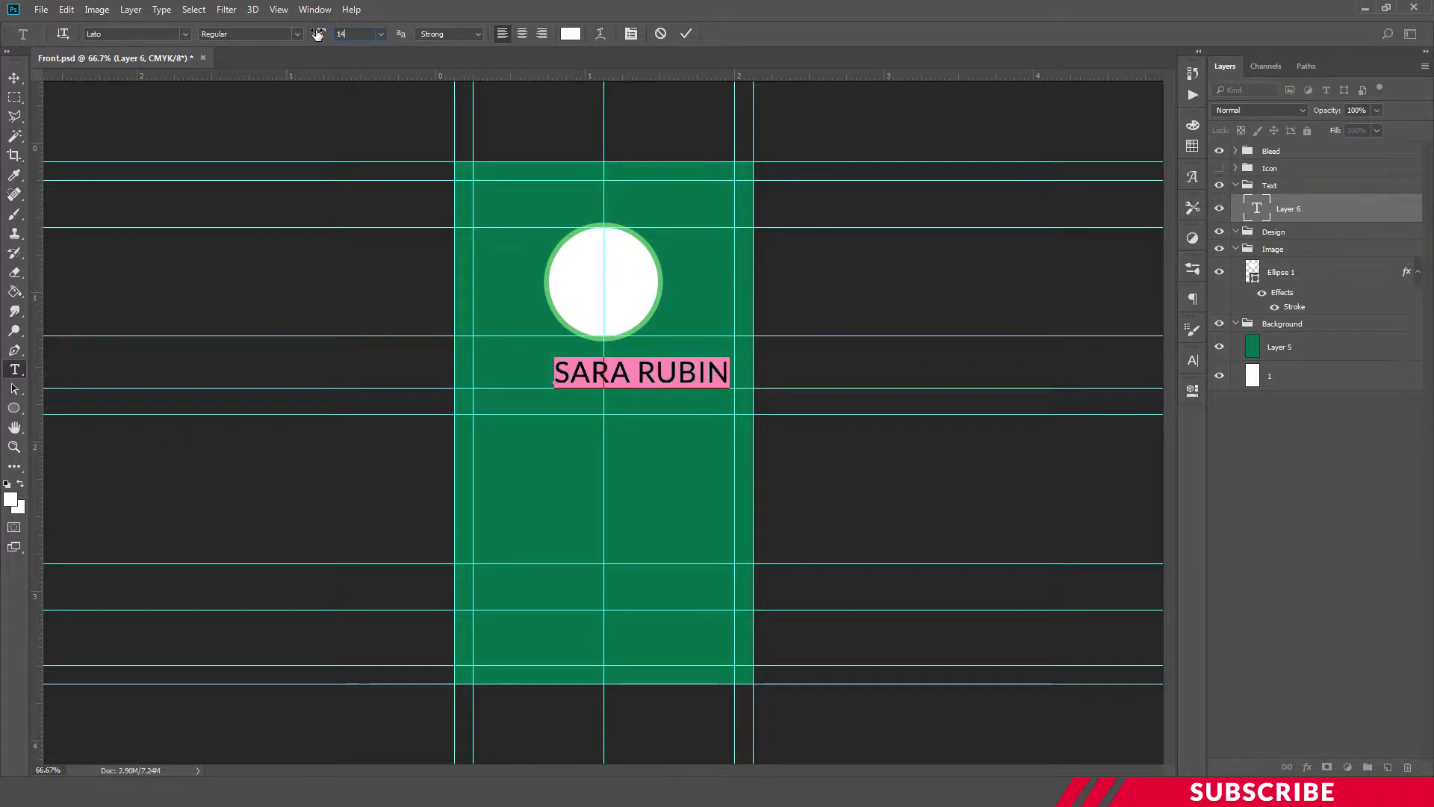
left_click(648, 368)
key("ctrl+Return")
Centre the name beneath the circle and nudge it slightly down
key("v")
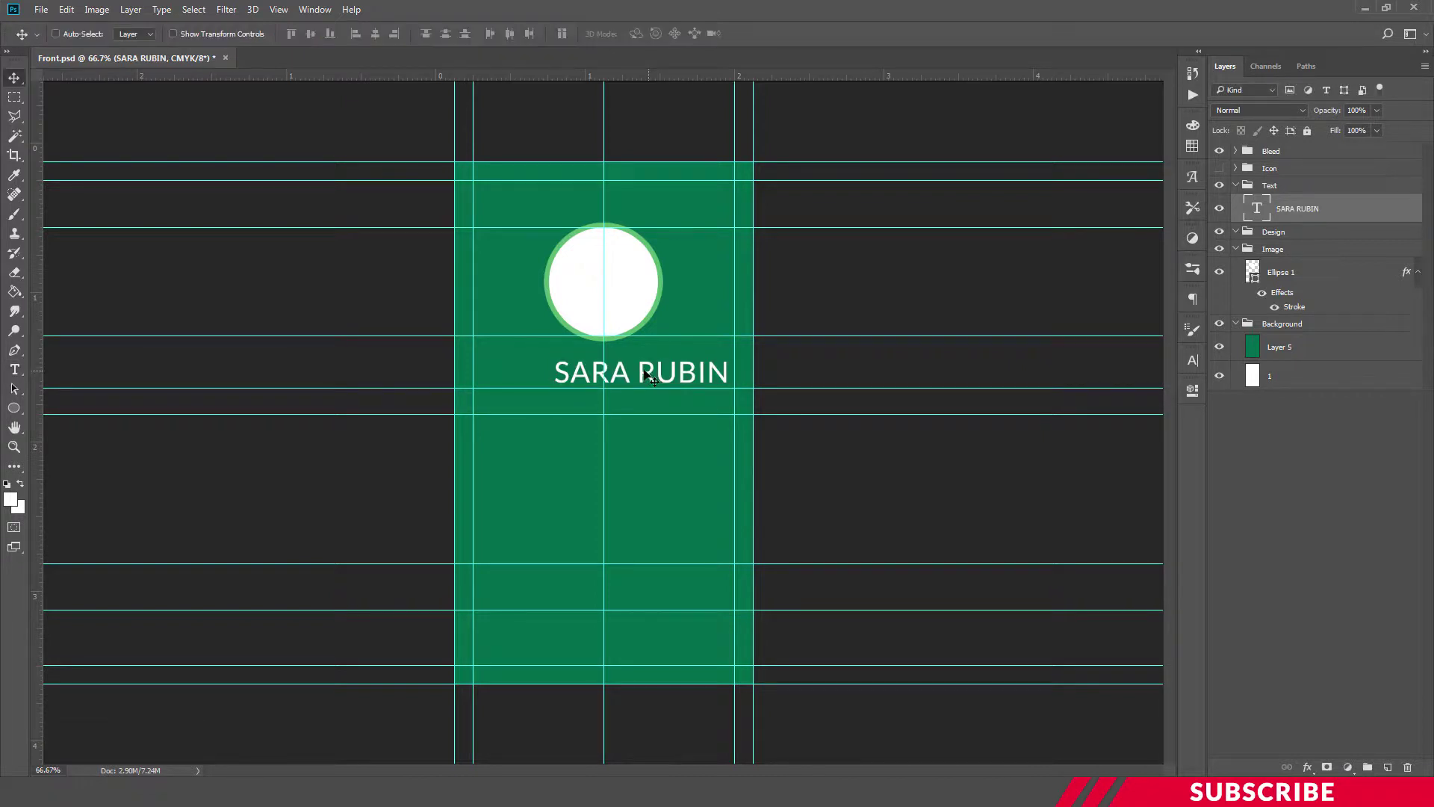
left_click_drag(649, 376, 626, 384)
key("ctrl+t")
key("Down")
key("Down")
key("Down")
key("Down")
key("Down")
key("Down")
key("Down")
key("Down")
key("Down")
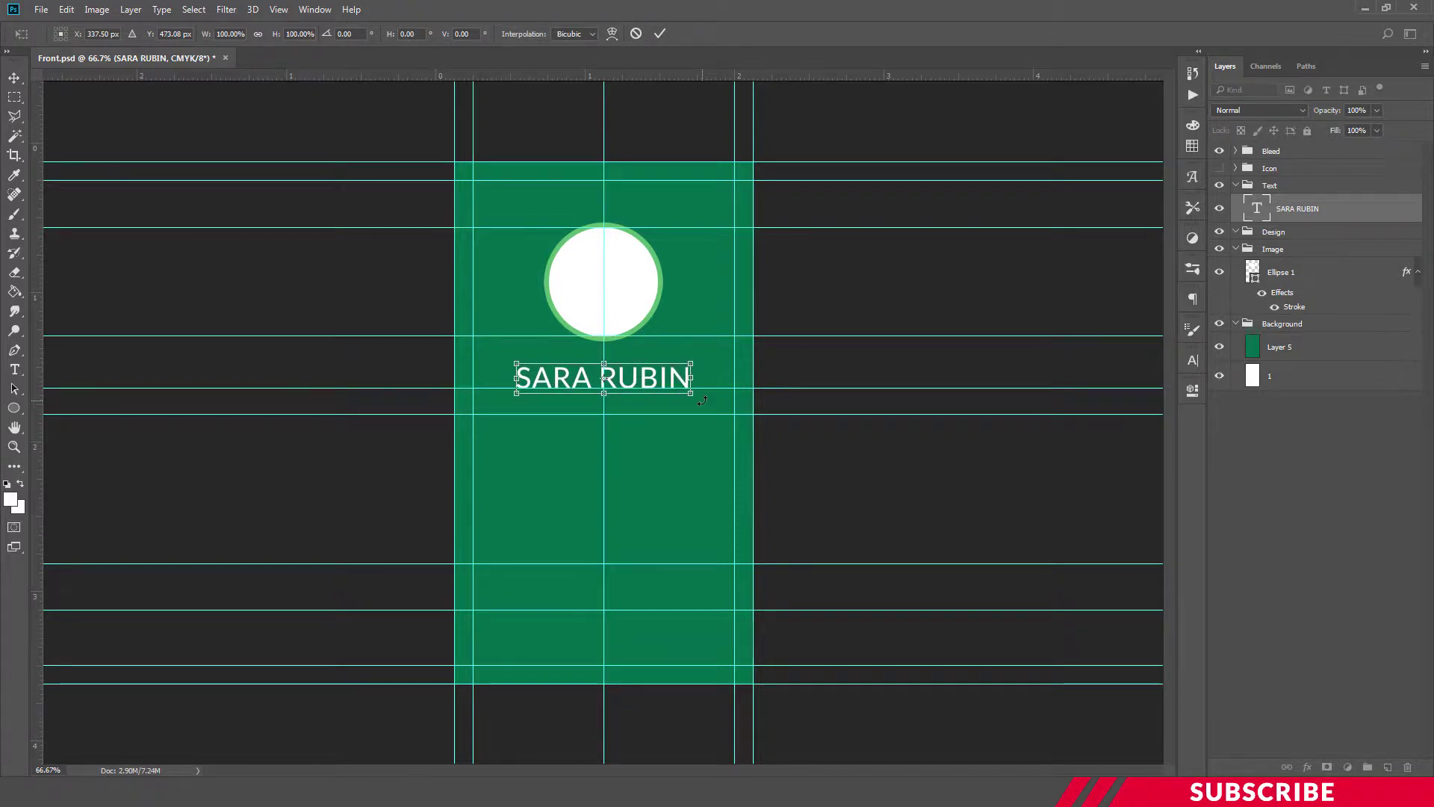
key("Down")
key("Return")
Duplicate the name layer below and retype it as DESIGNER at 8 pt
key("ctrl")
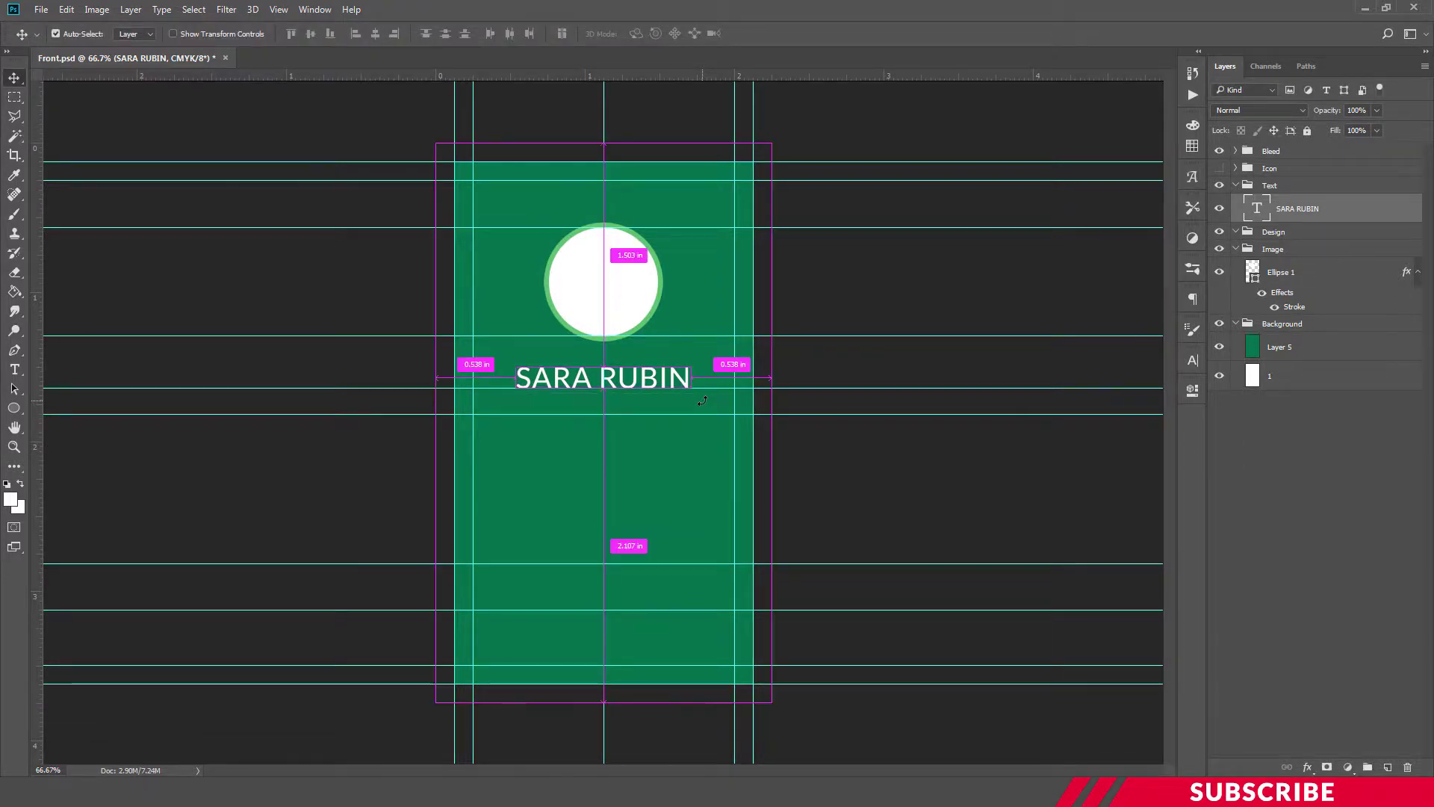
key("ctrl+j")
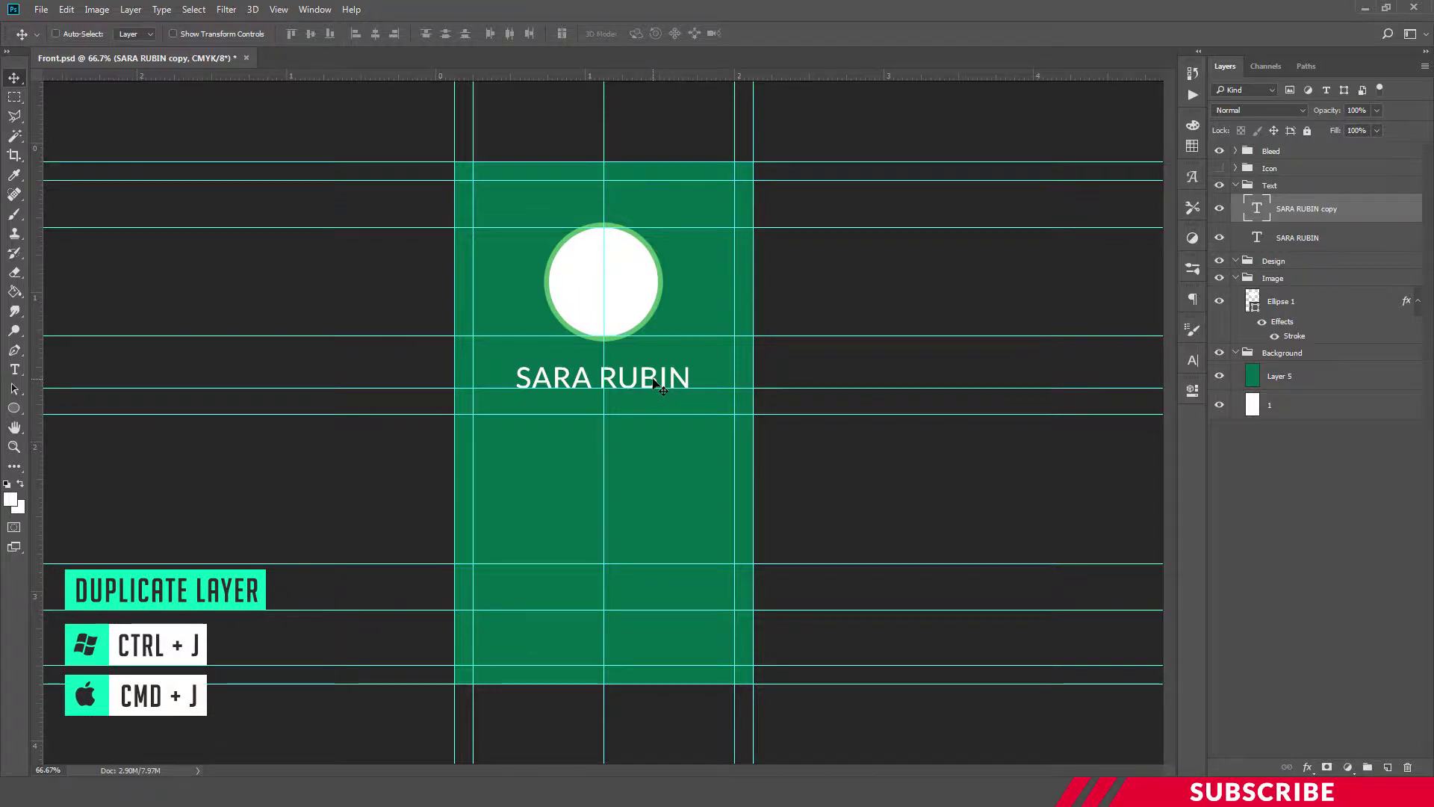
left_click_drag(654, 381, 653, 406)
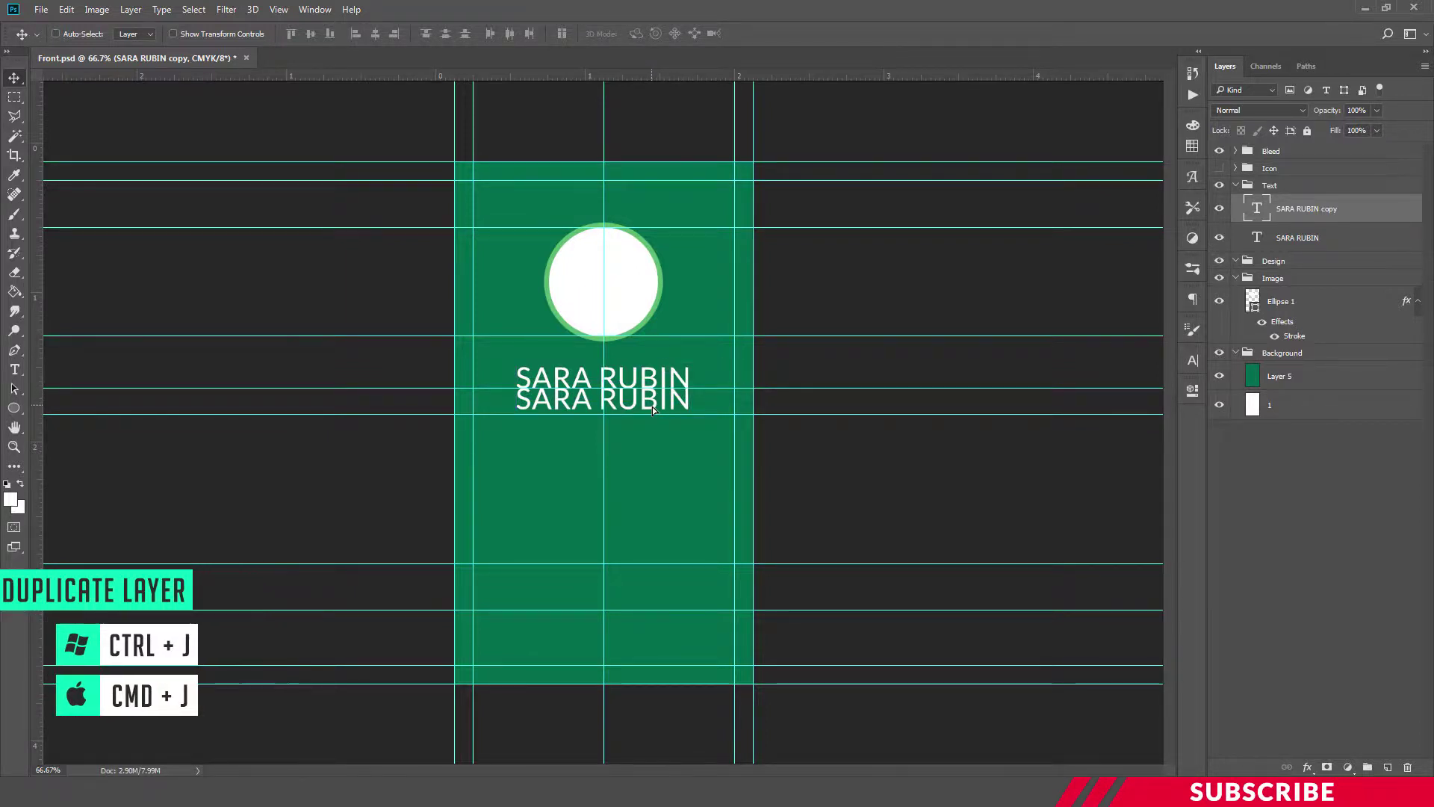
key("t")
left_click(640, 404)
key("ctrl+a")
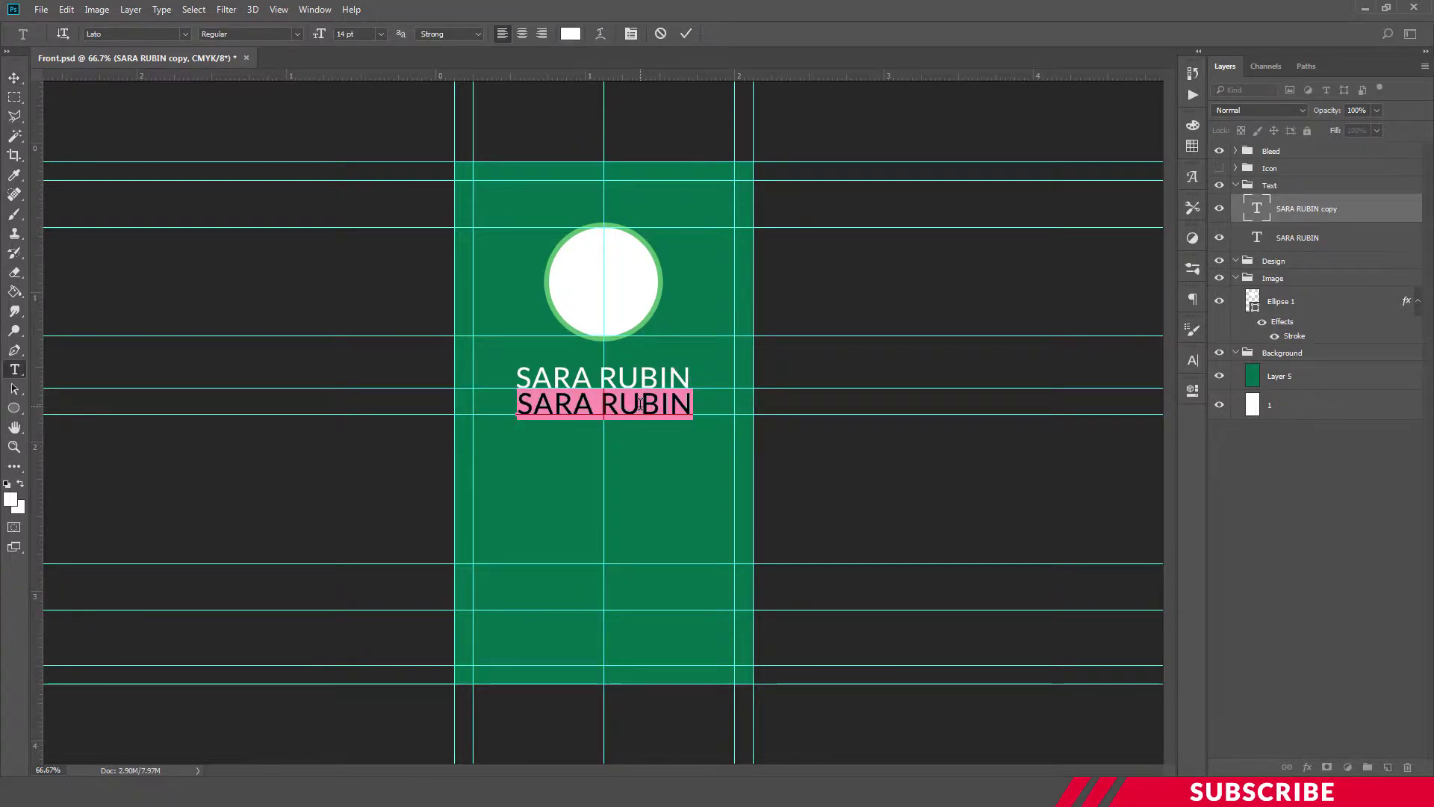
type("DESIGNER")
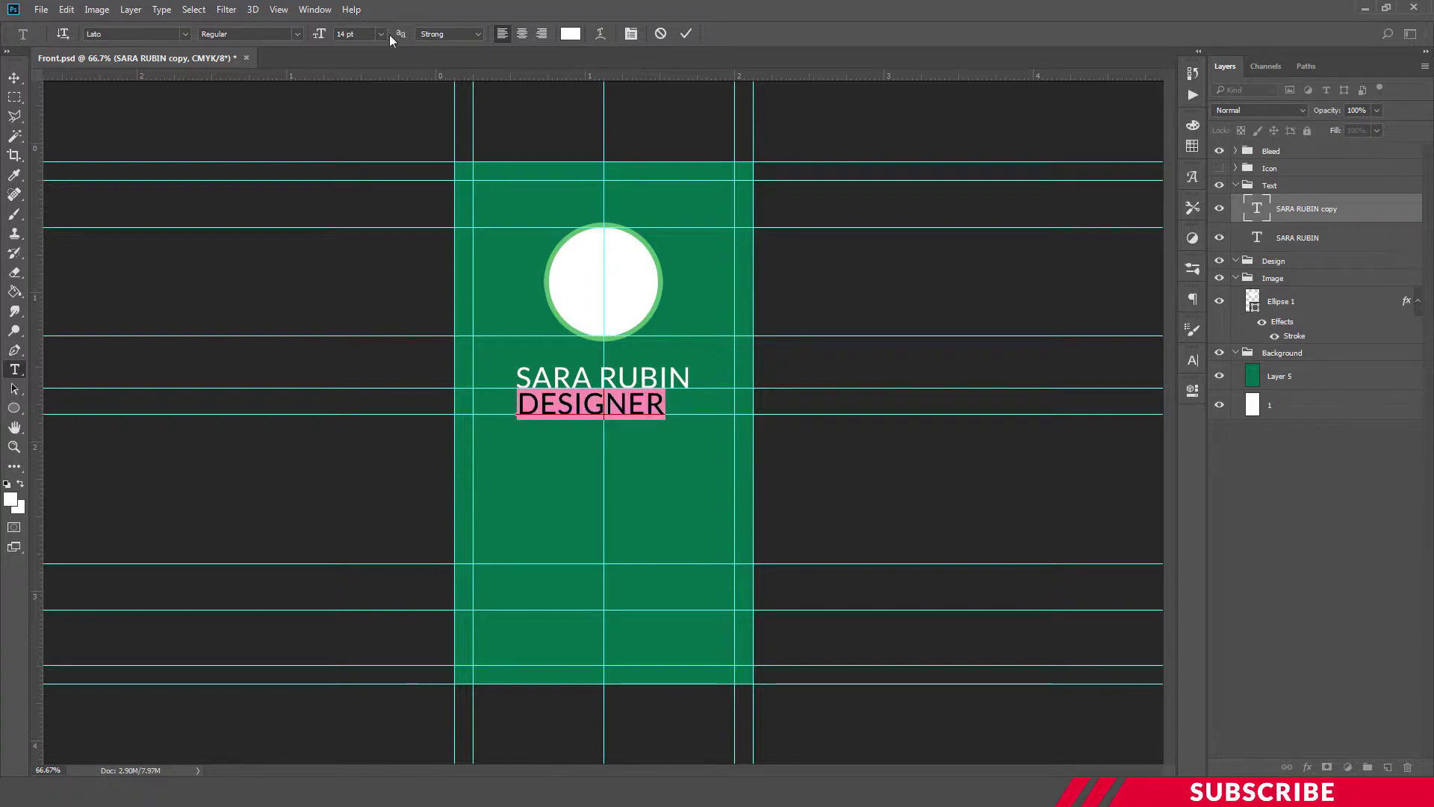
type("8")
key("Return")
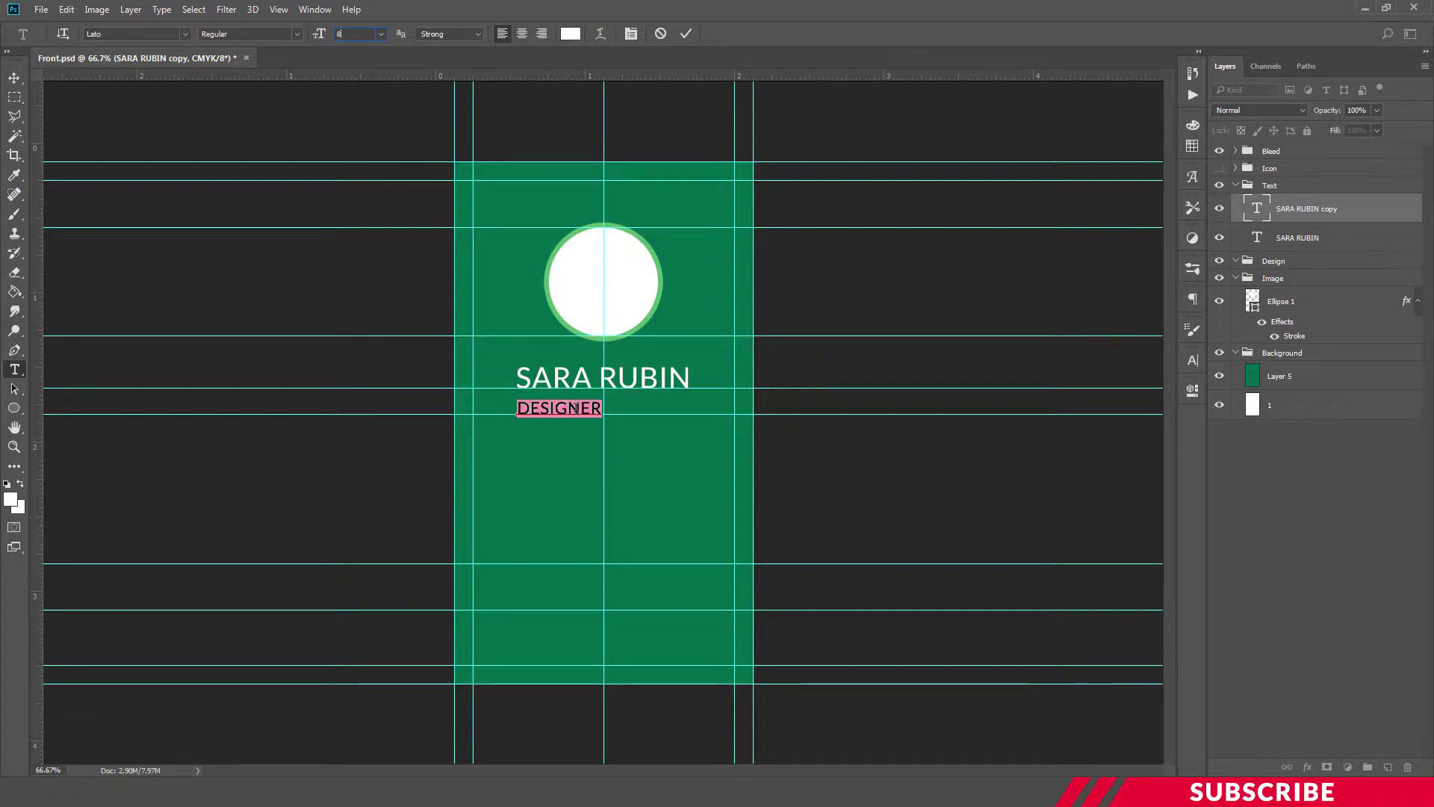
key("ctrl+Return")
Centre DESIGNER under the name, then select the Pic-1 image file
key("v")
left_click_drag(575, 414, 617, 415)
key("ctrl+t")
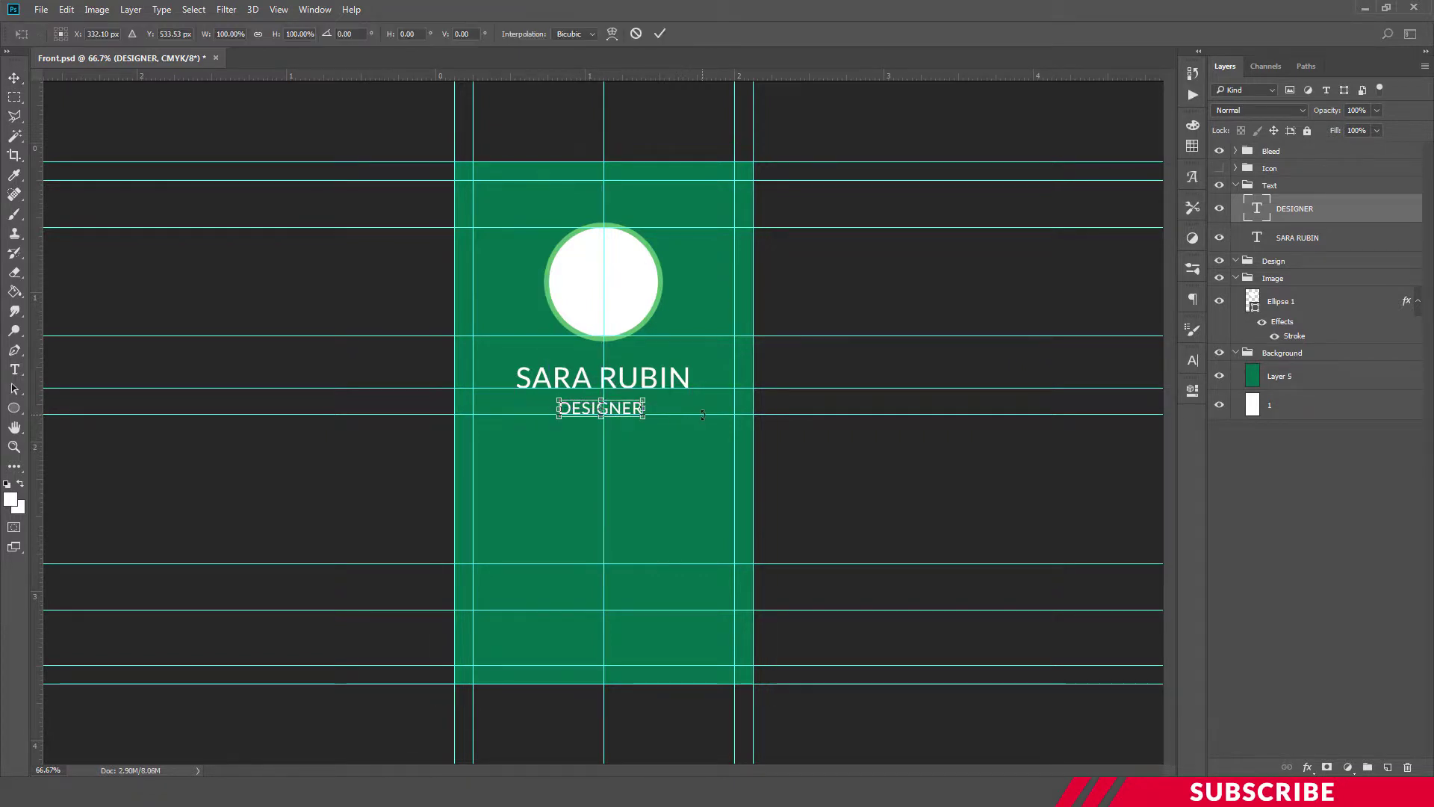
key("Right")
key("Right")
key("Right")
key("Right")
key("Right")
key("Right")
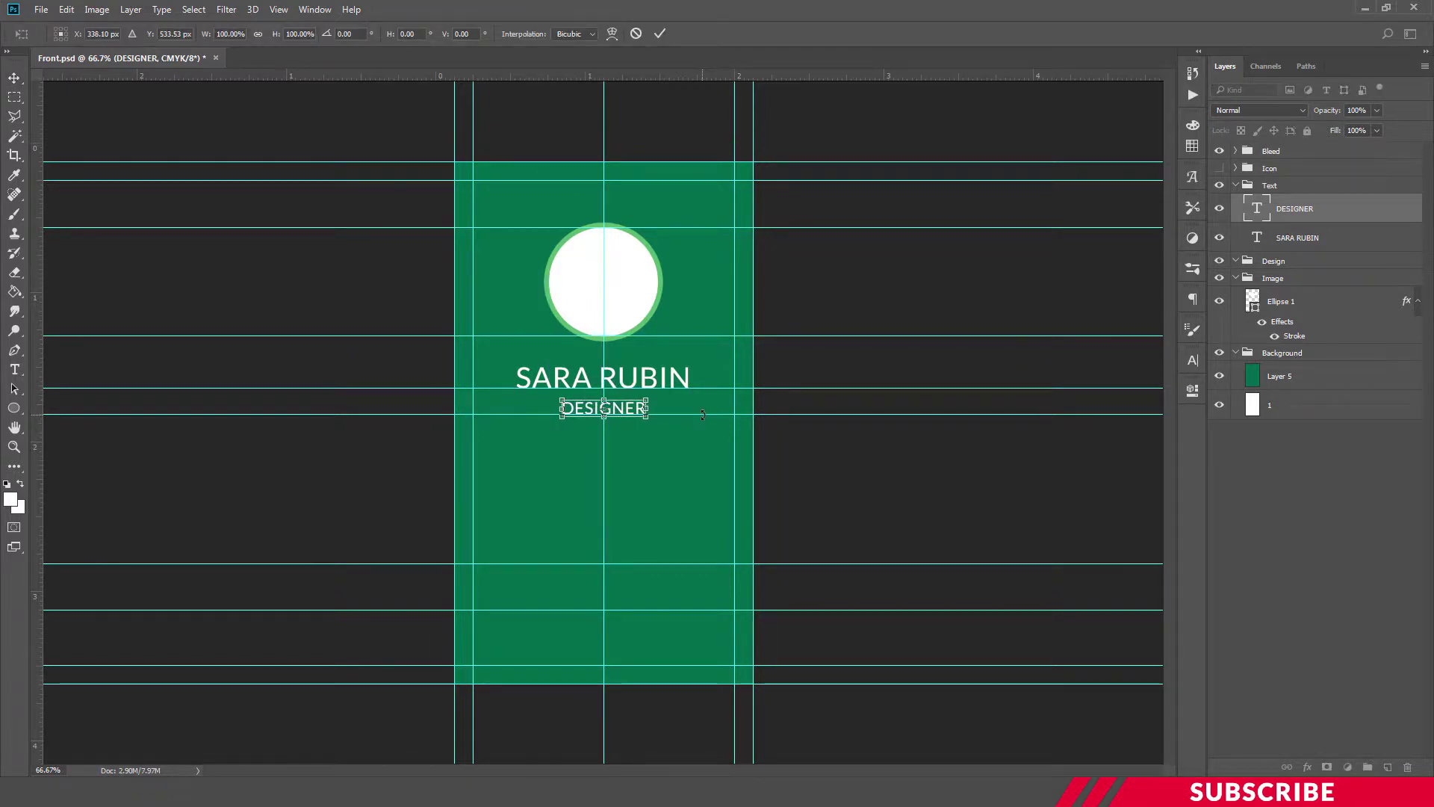
key("Return")
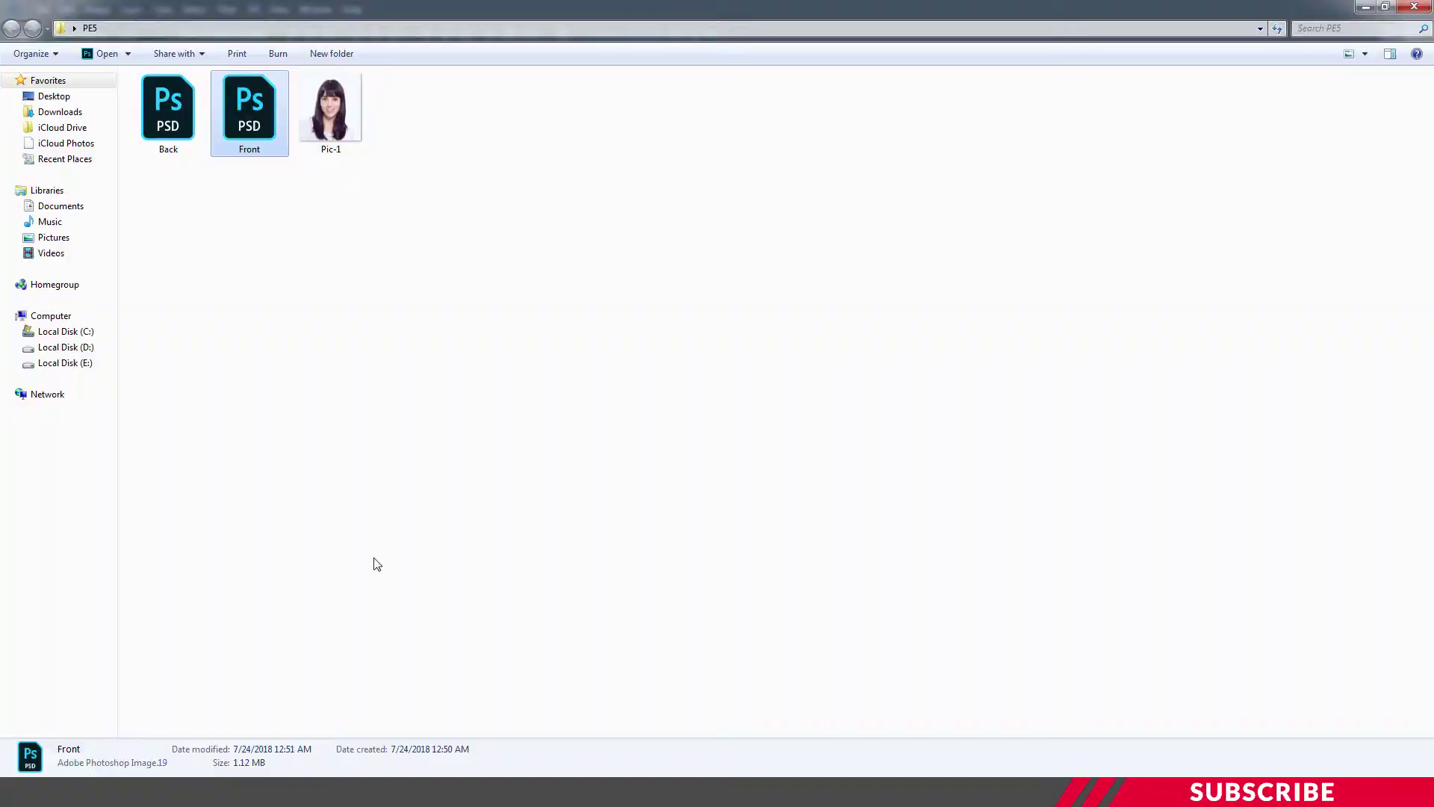
left_click(333, 112)
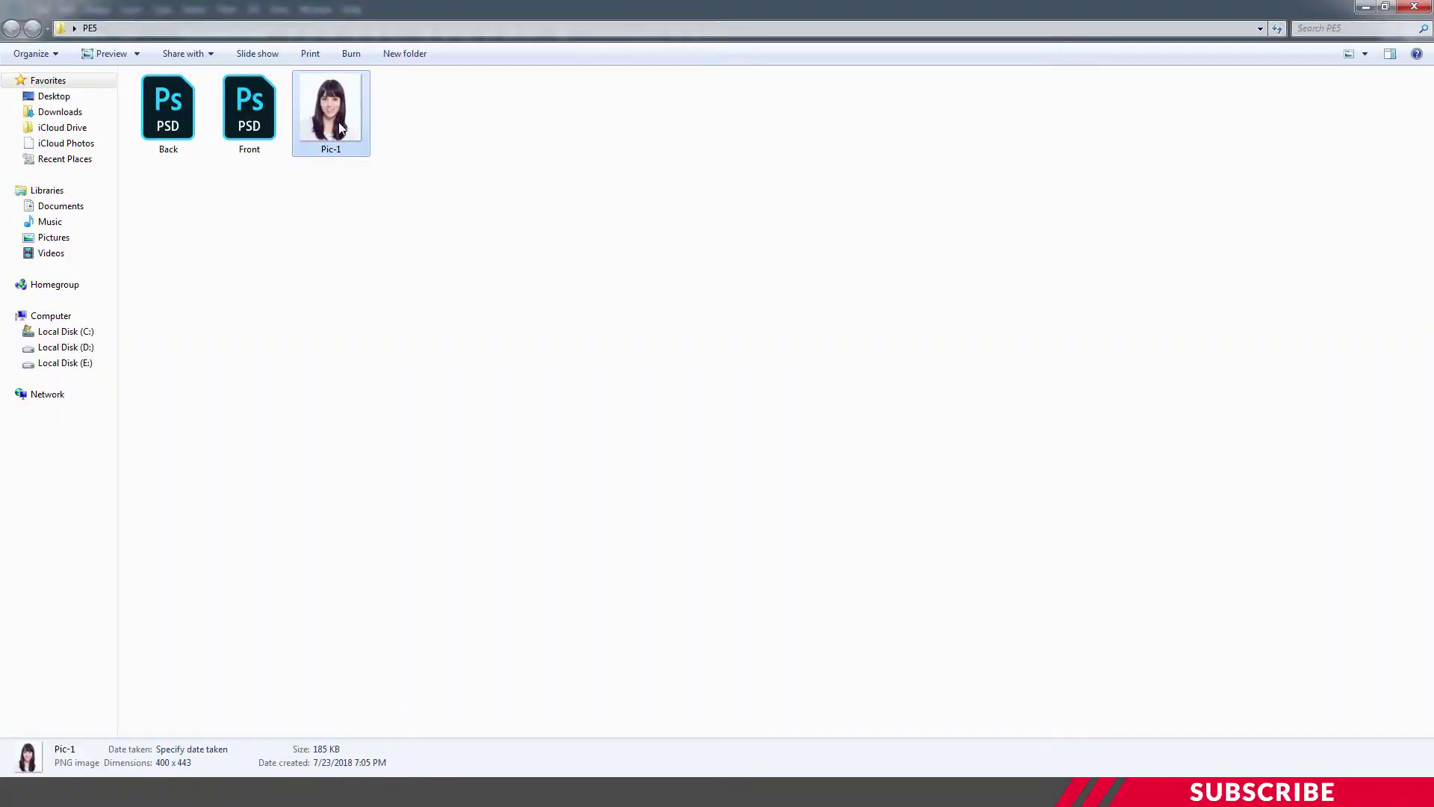
right_click(340, 123)
Open Pic-1 and copy the portrait photo into the Front card document
mouse_move(471, 261)
left_click(617, 257)
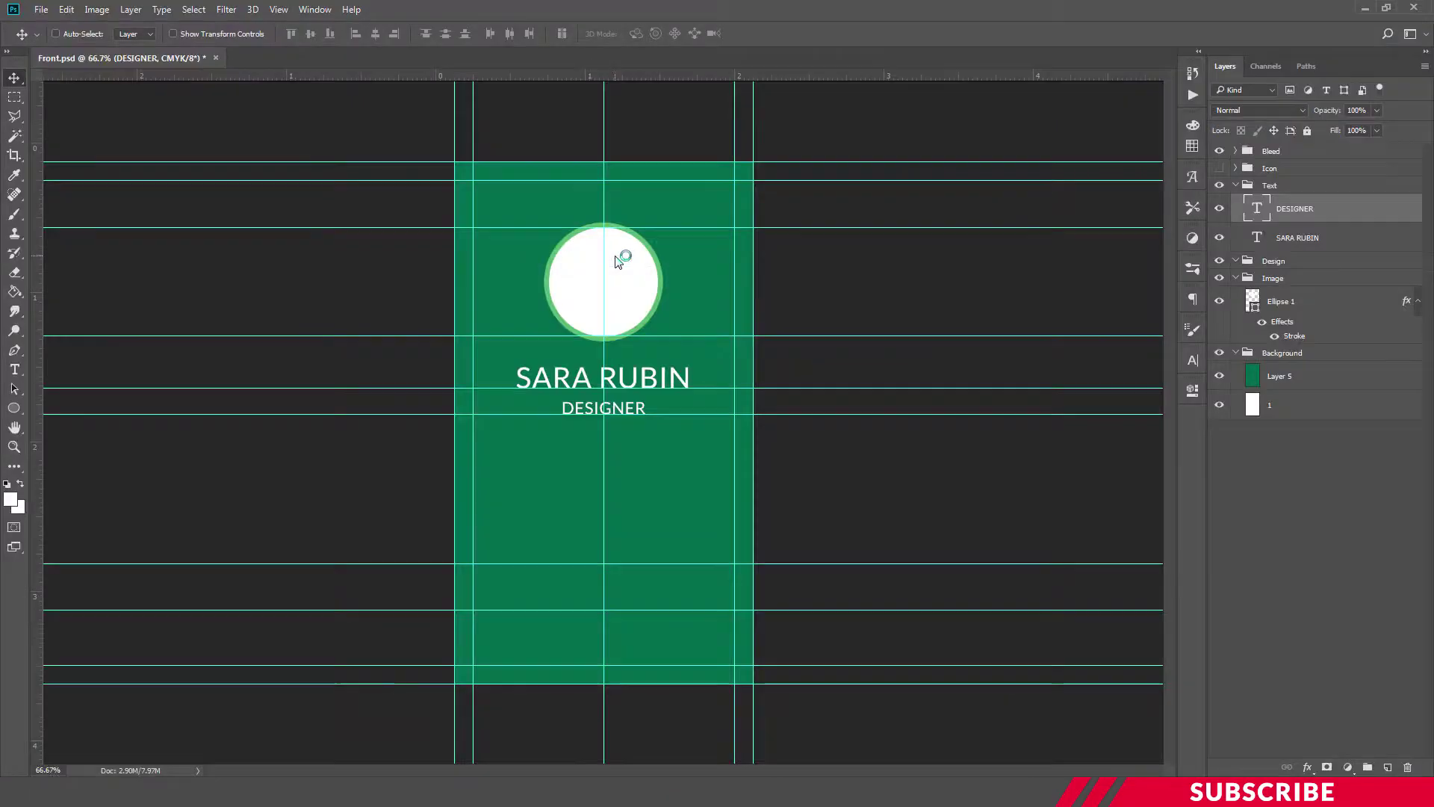
left_click_drag(302, 58, 589, 172)
left_click_drag(549, 247, 438, 242)
left_click(786, 149)
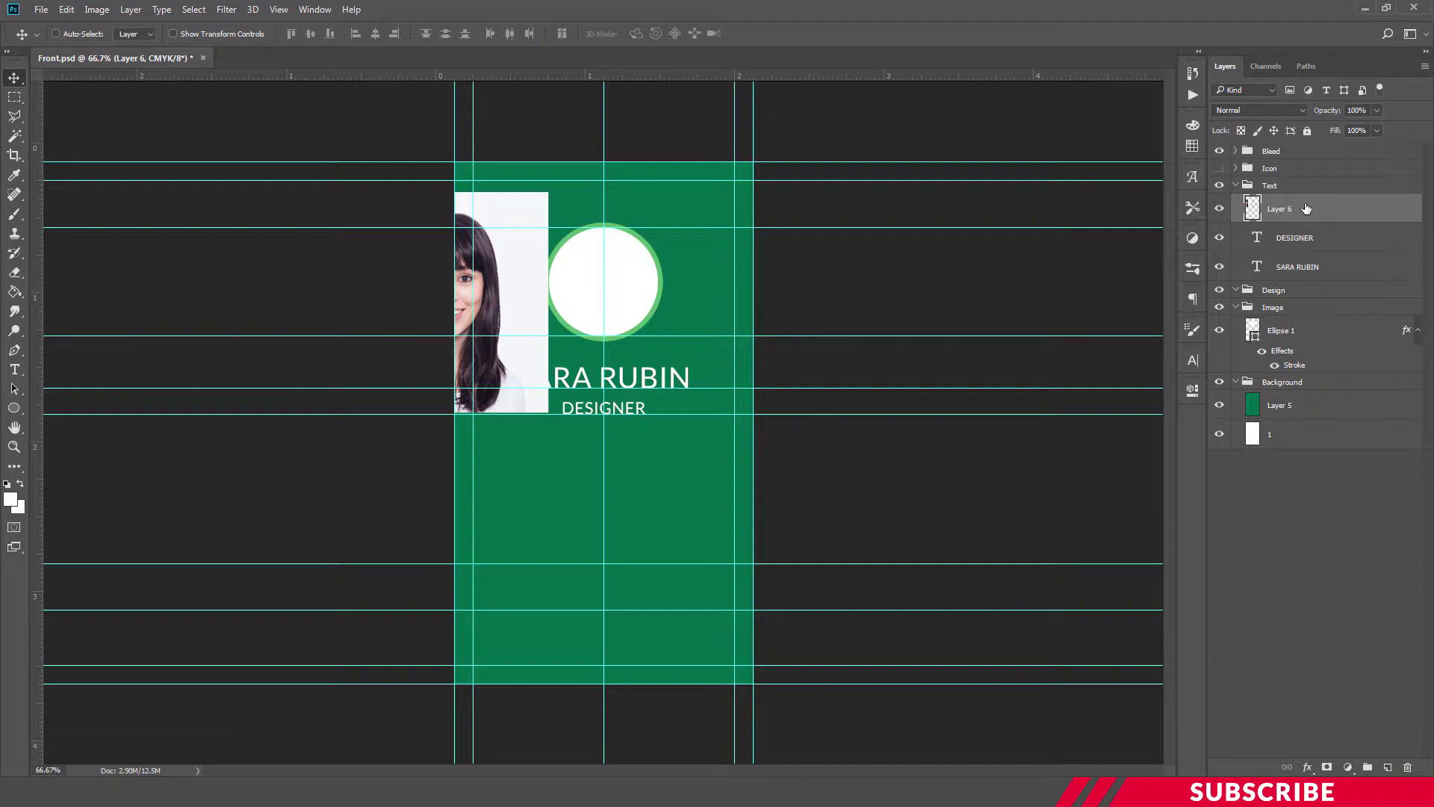
Place the photo above Ellipse 1 and clip it to the circle as a clipping mask
left_click_drag(1306, 208, 1332, 313)
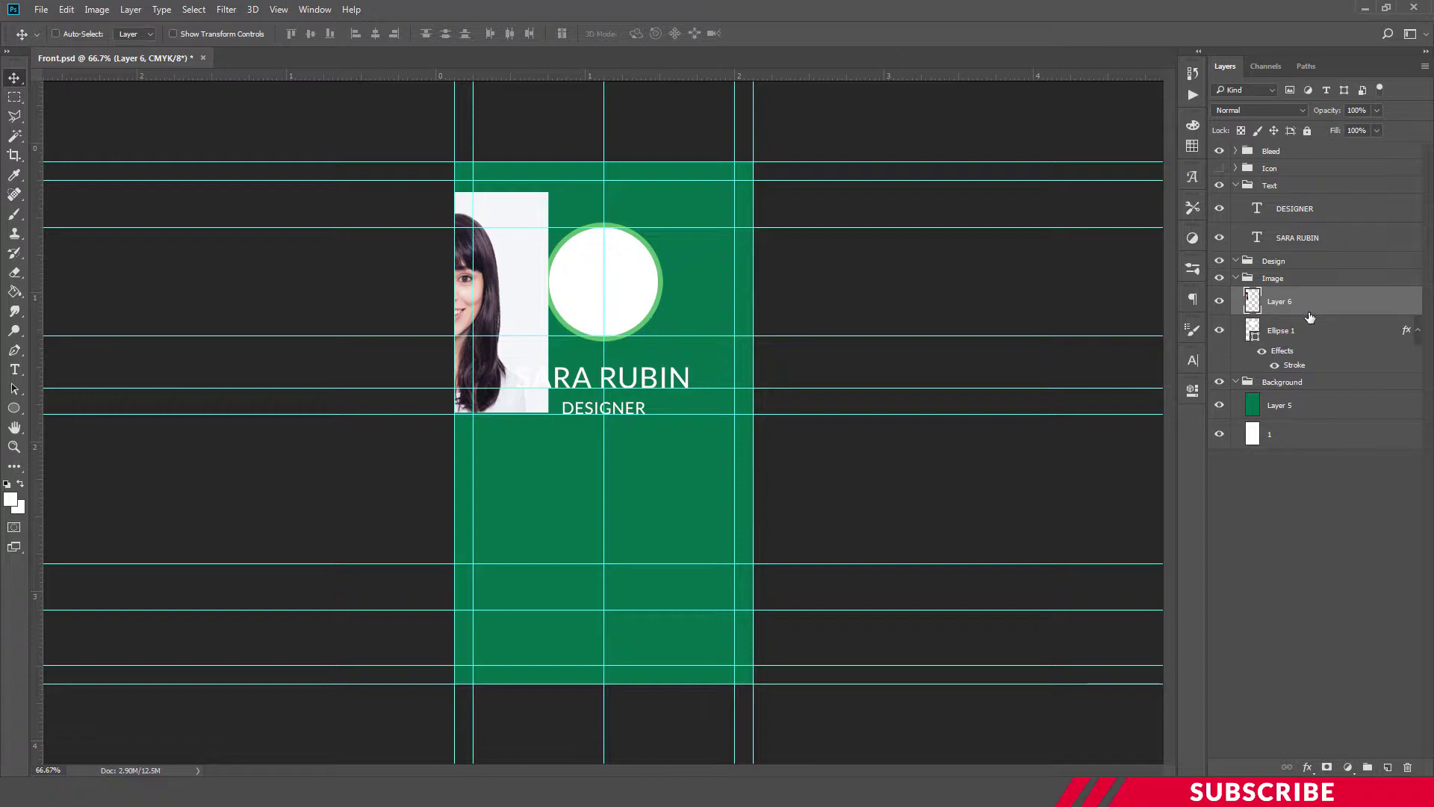
left_click(131, 9)
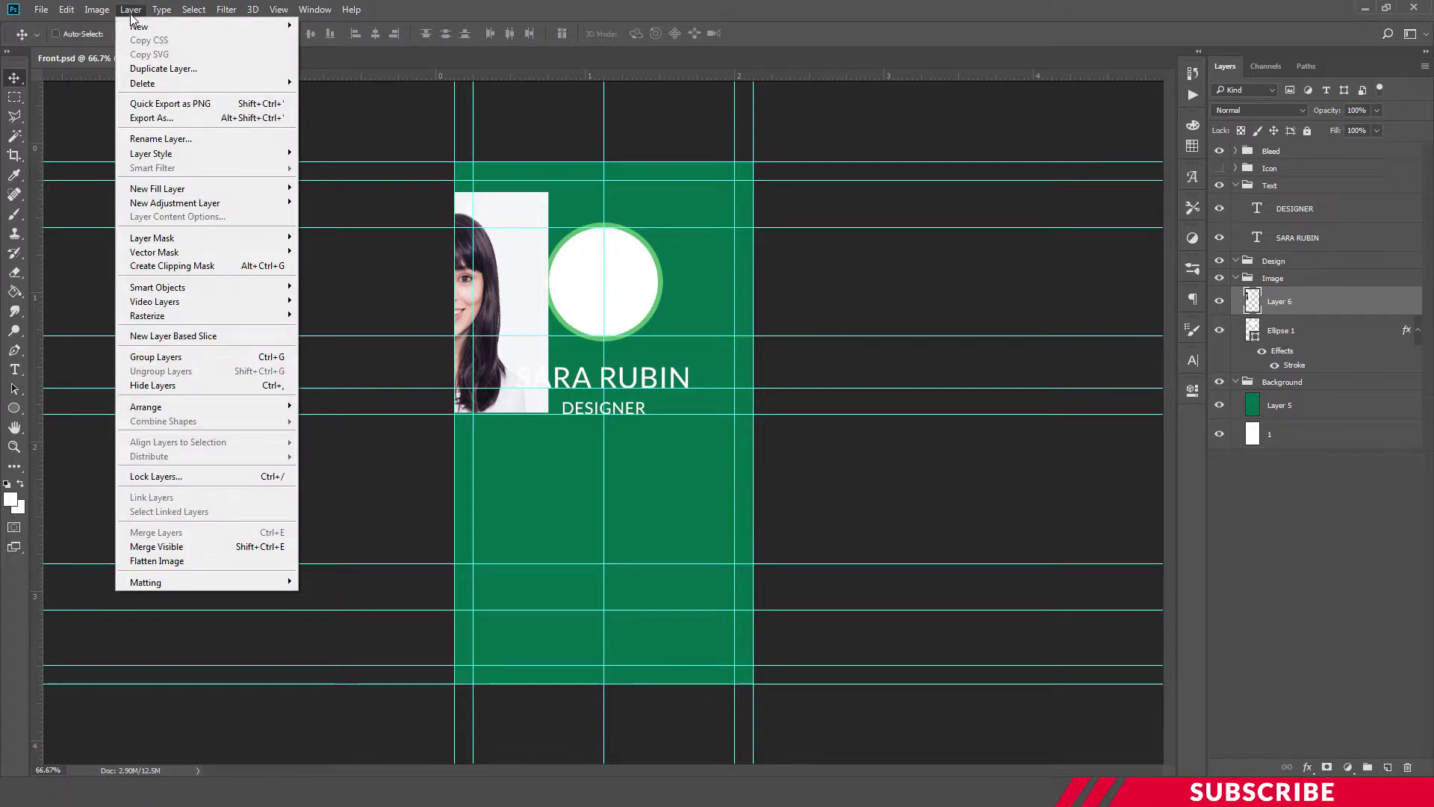
left_click(187, 267)
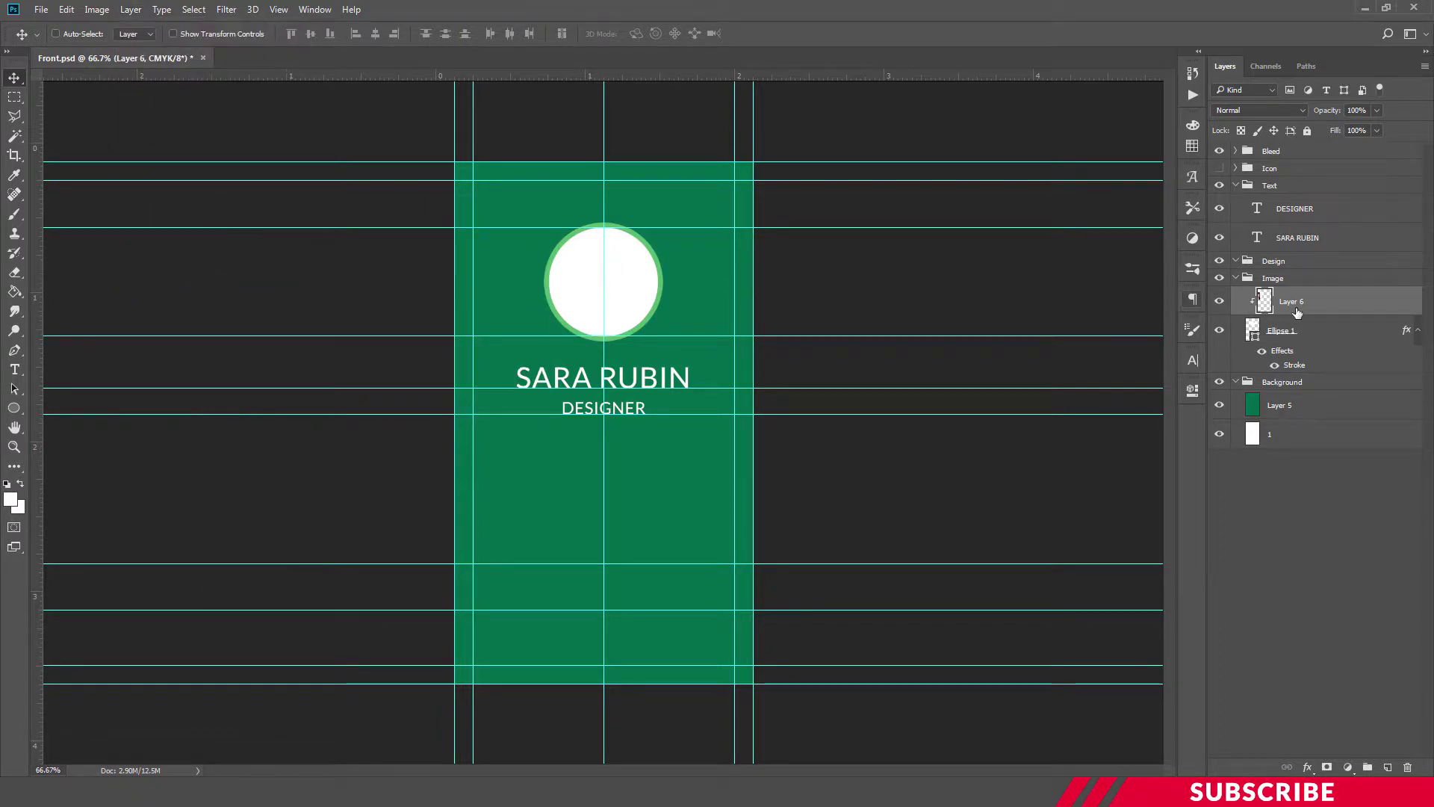
left_click_drag(532, 278, 647, 276)
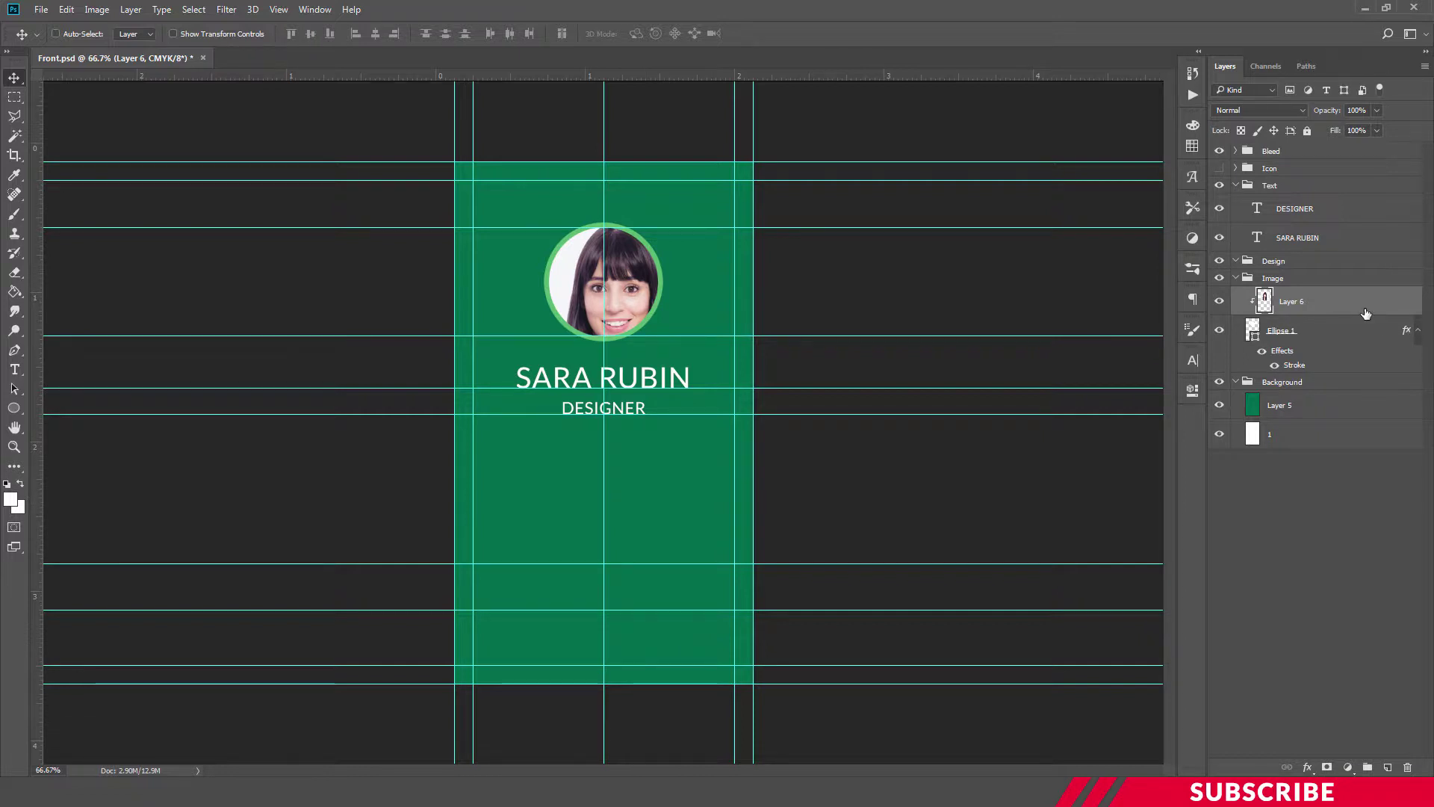
Scale the photo to about 66.6% and fine-tune its position inside the circle
key("ctrl+t")
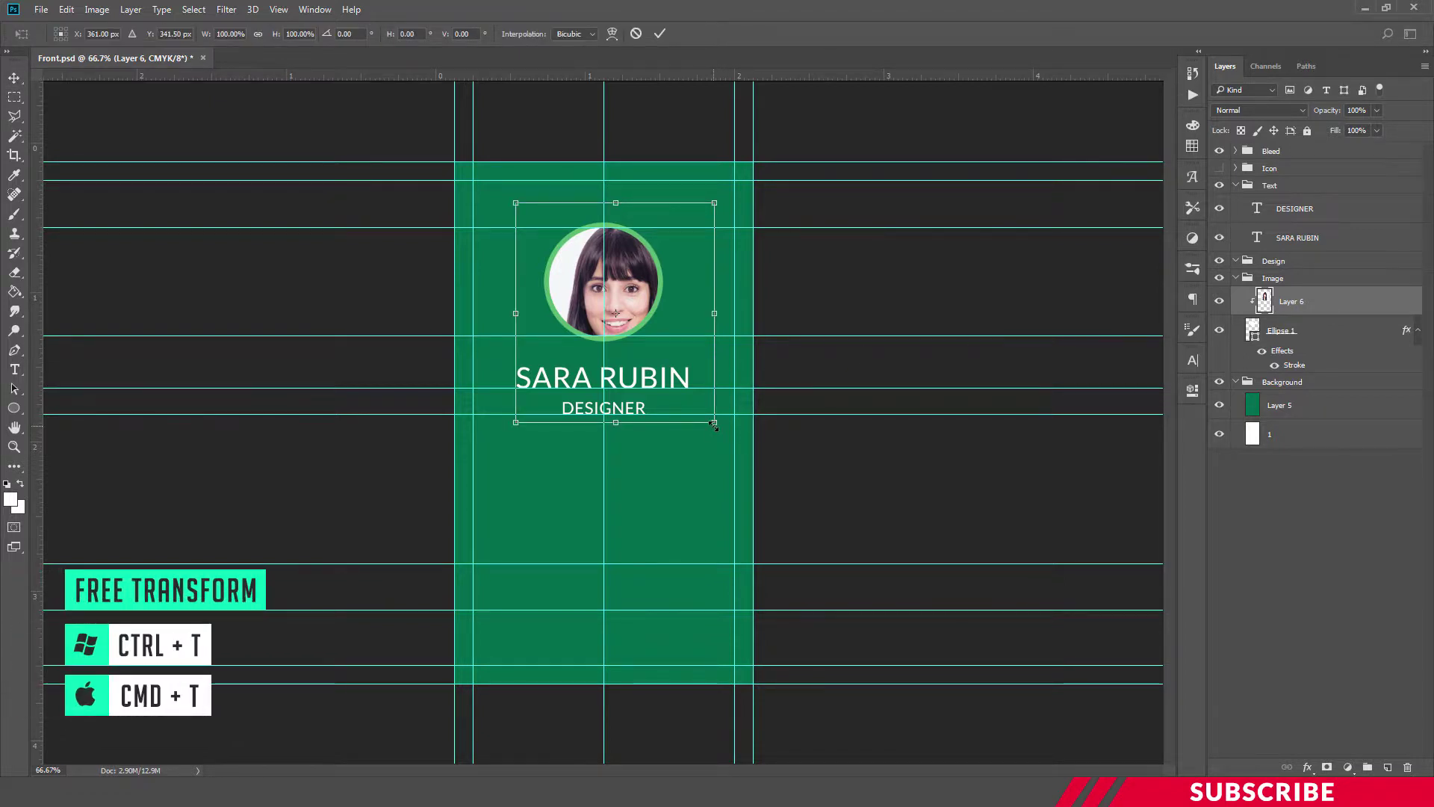
left_click_drag(694, 412, 646, 302)
key("ctrl+plus")
key("Right")
key("Right")
key("Right")
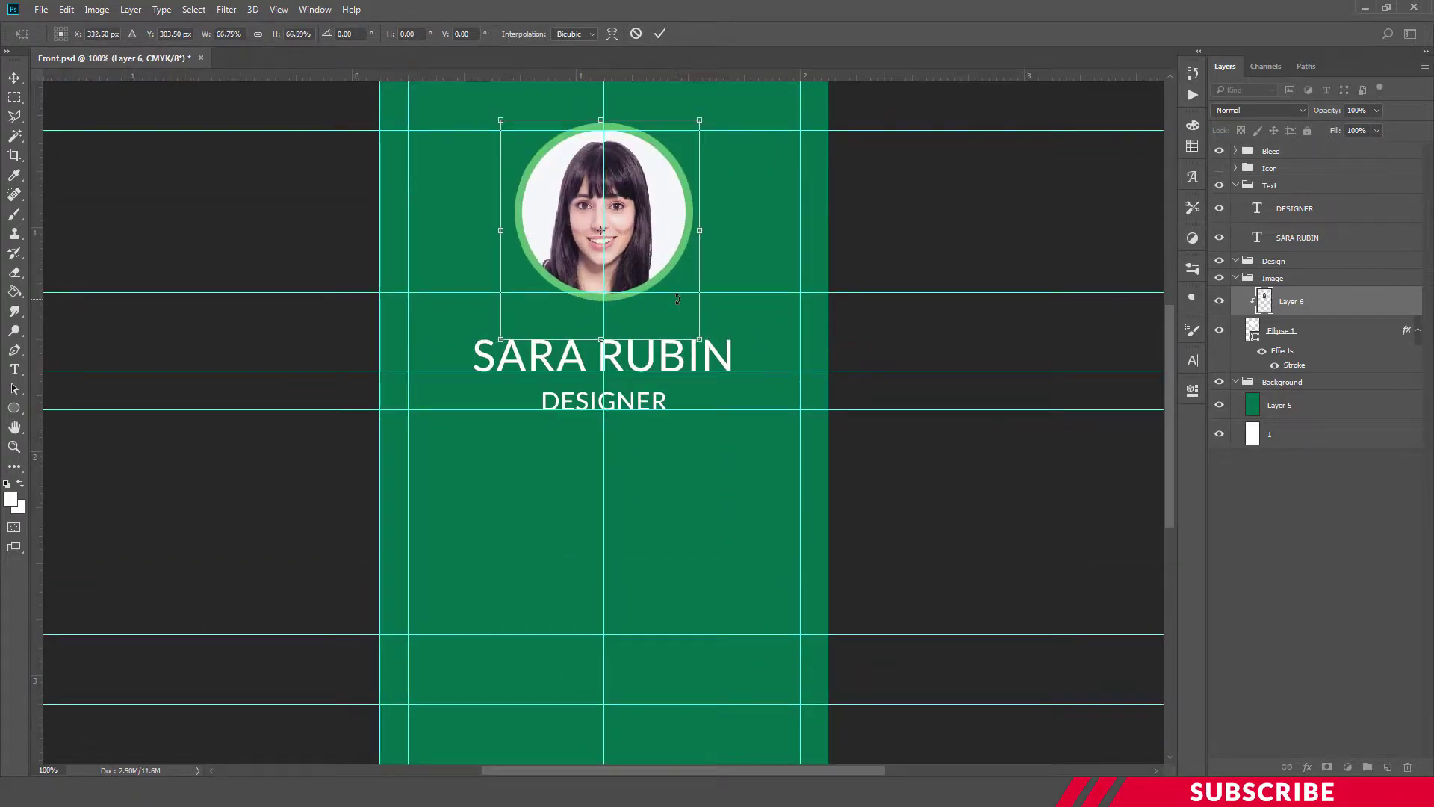
key("Up")
key("Up")
key("Up")
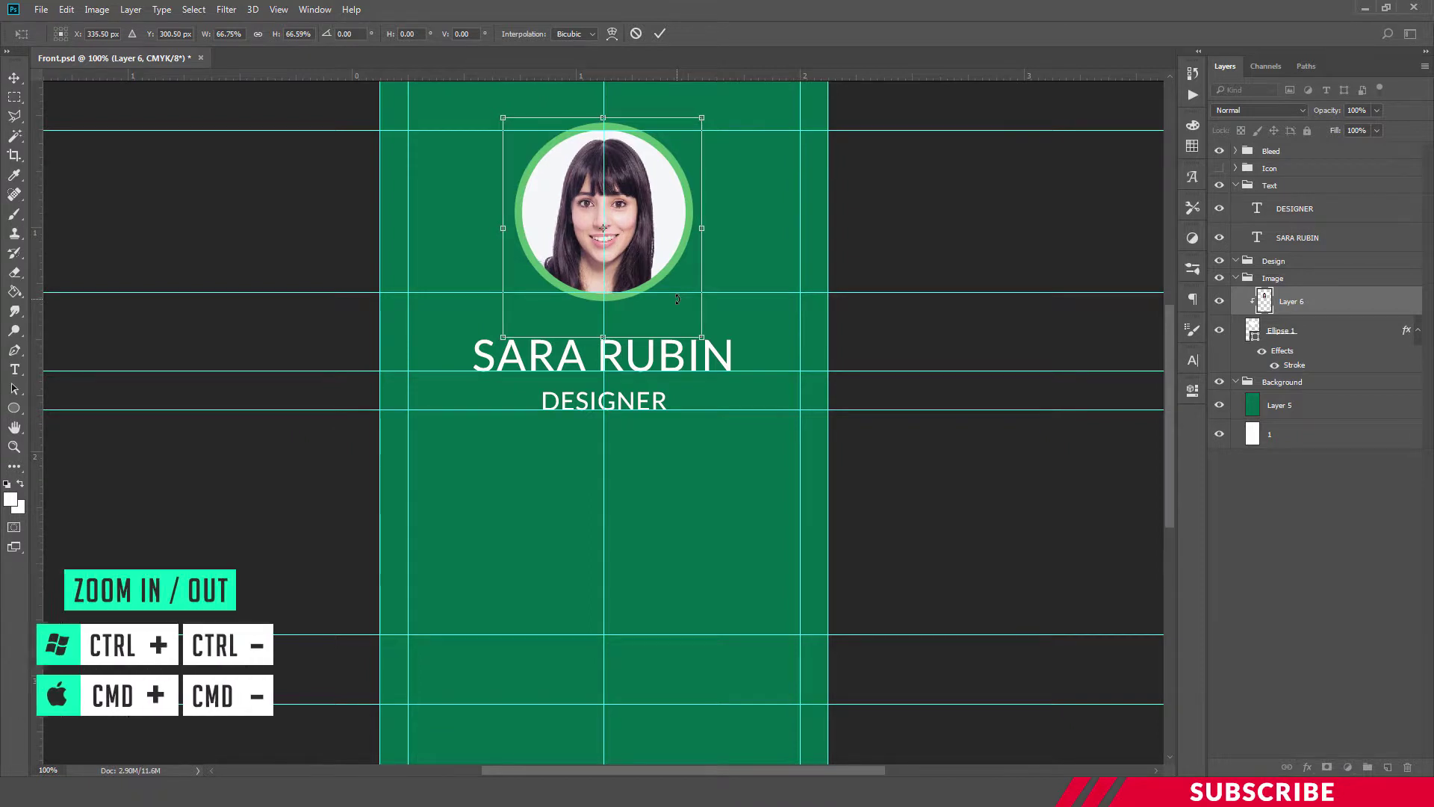
key("Right")
key("Return")
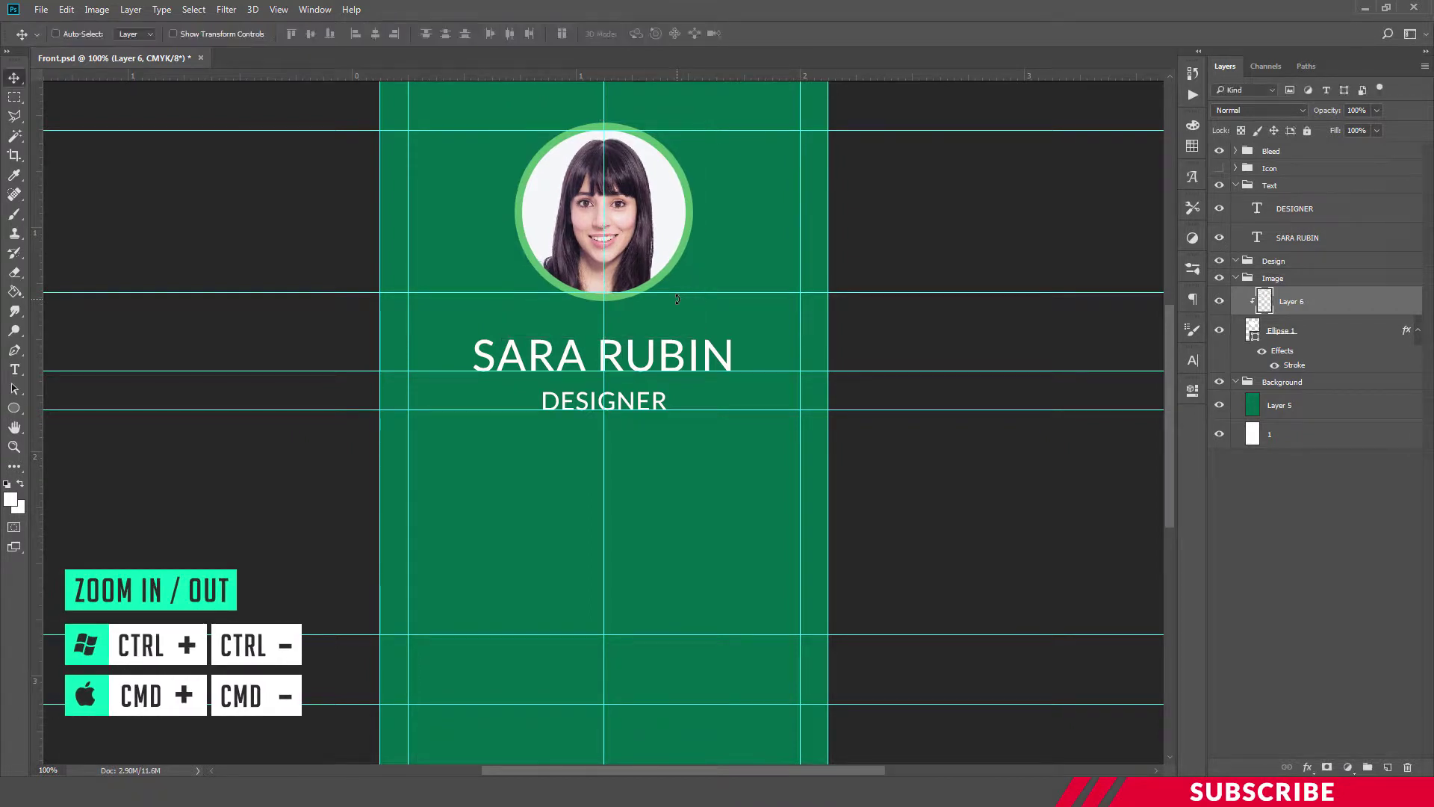
key("ctrl+minus")
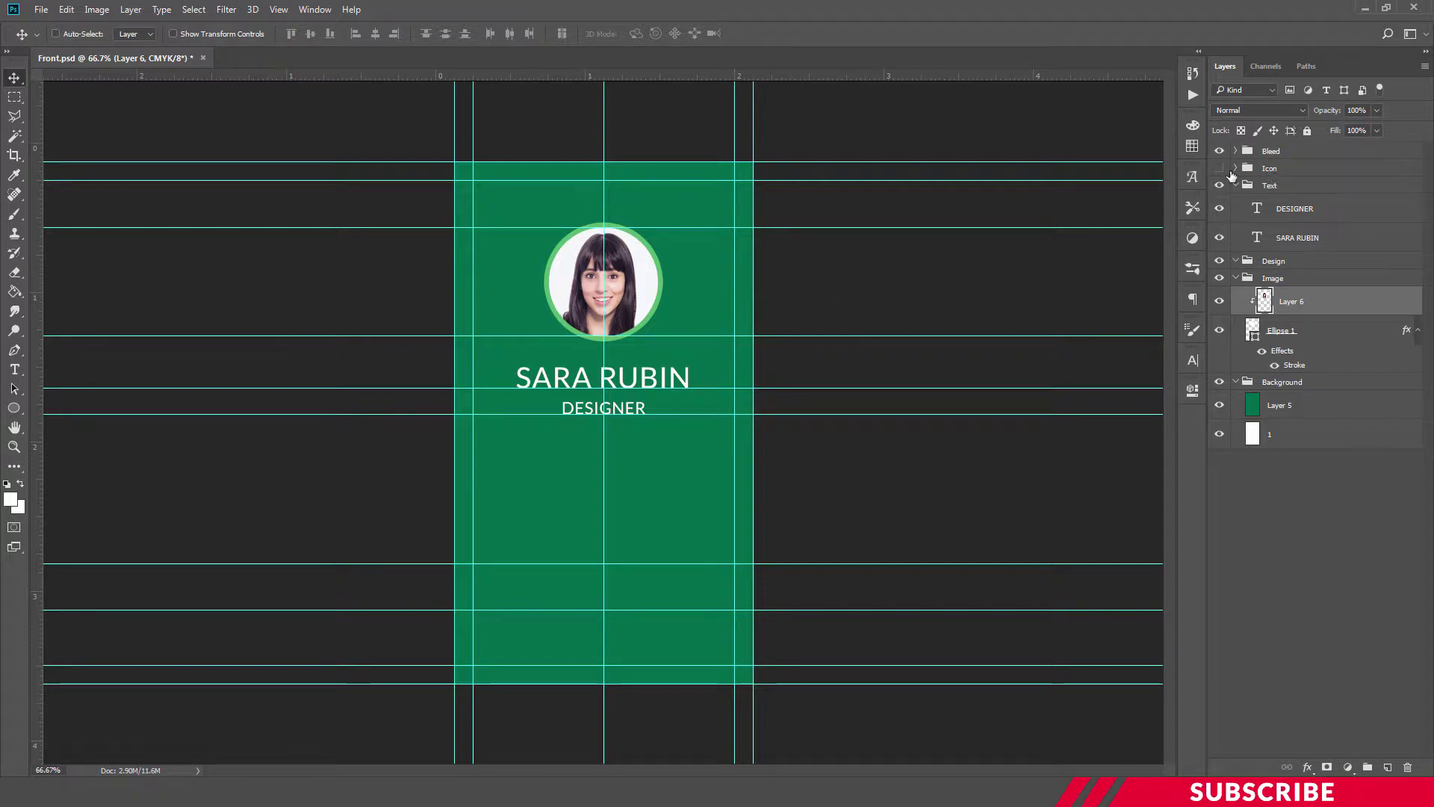
Show the Icon group and move the envelope icon below DESIGNER on the guide
left_click(1220, 169)
left_click(1269, 170)
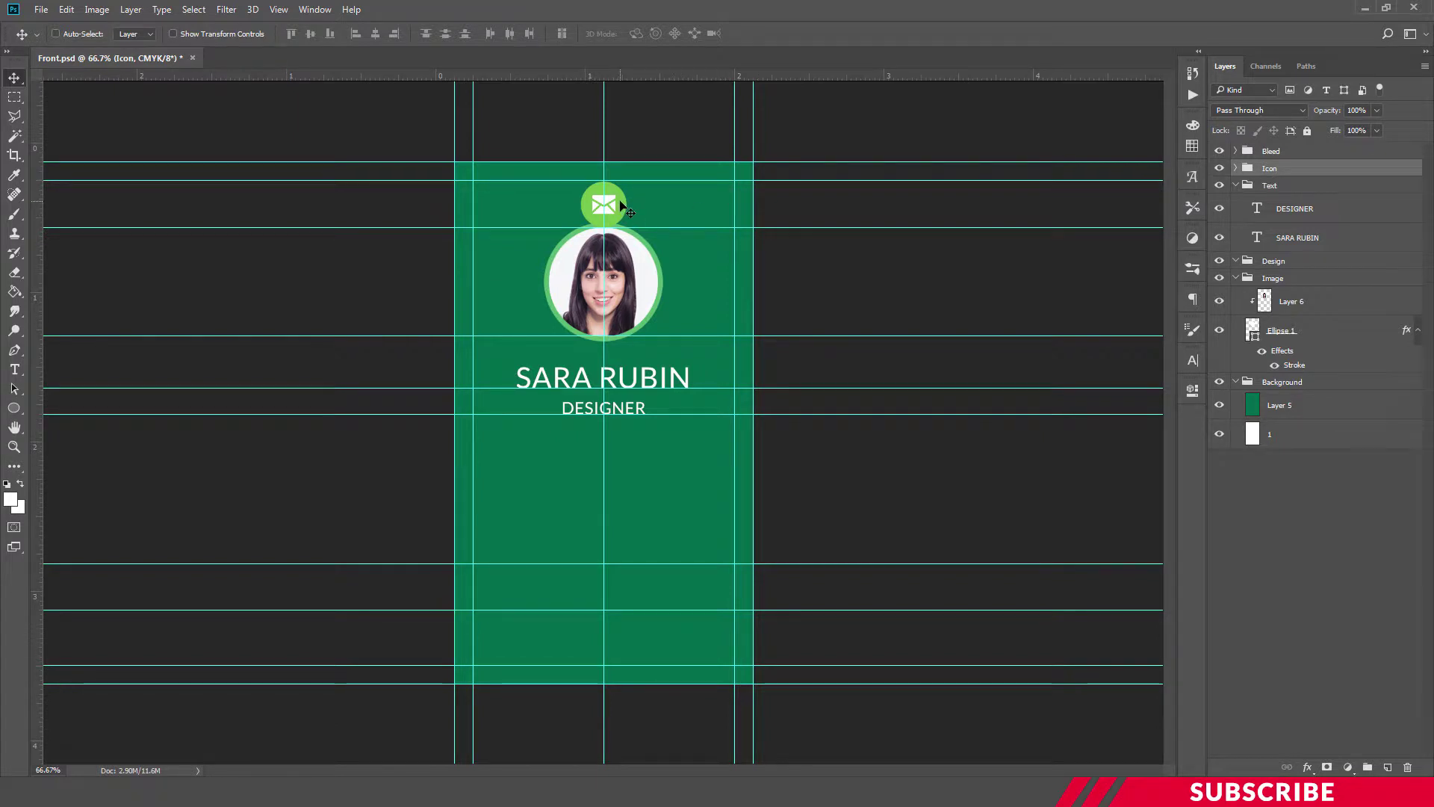
left_click_drag(619, 200, 614, 591)
key("ctrl+t")
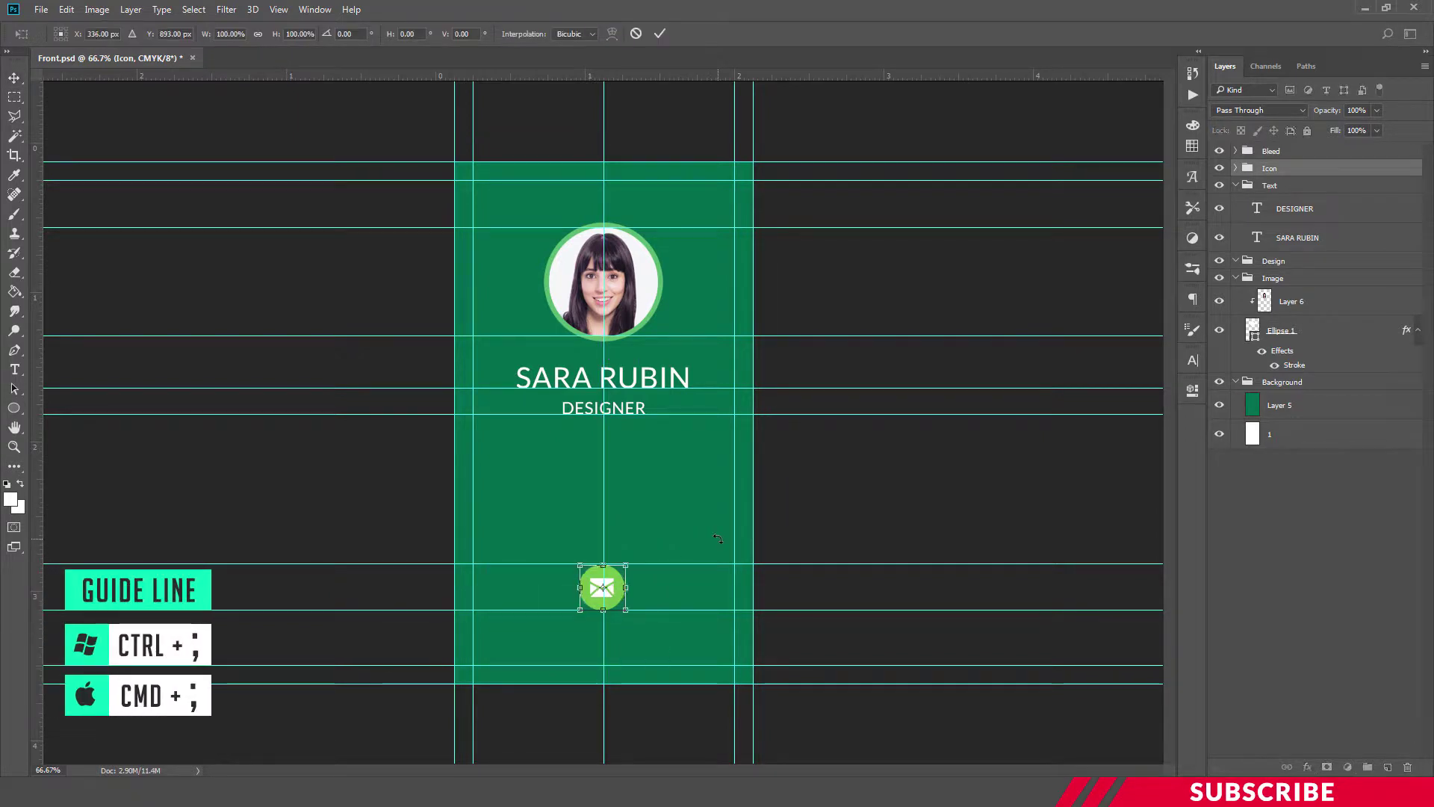
key("Return")
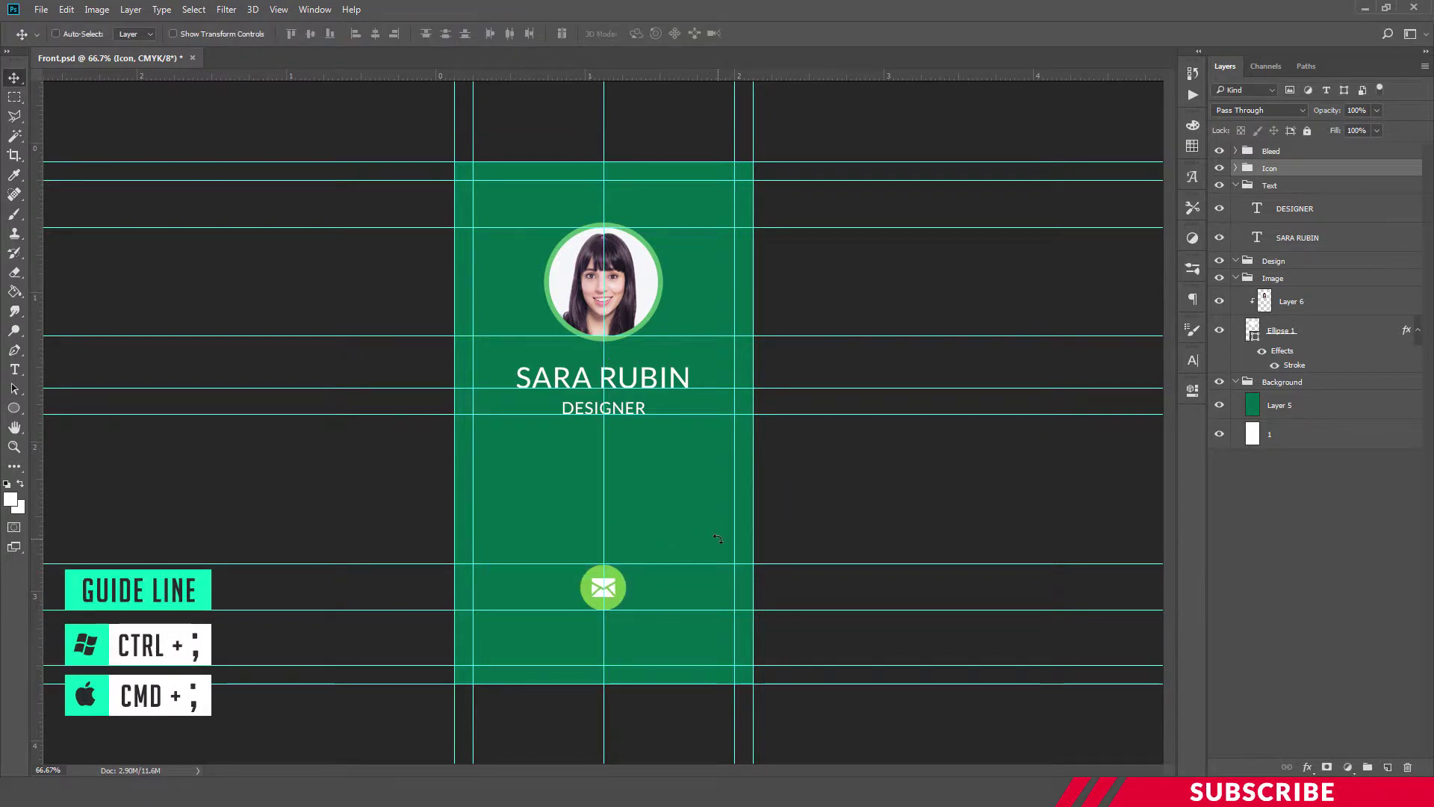
Check the icon's centring and hide the guides to preview the card
key("ctrl")
key("ctrl+semicolon")
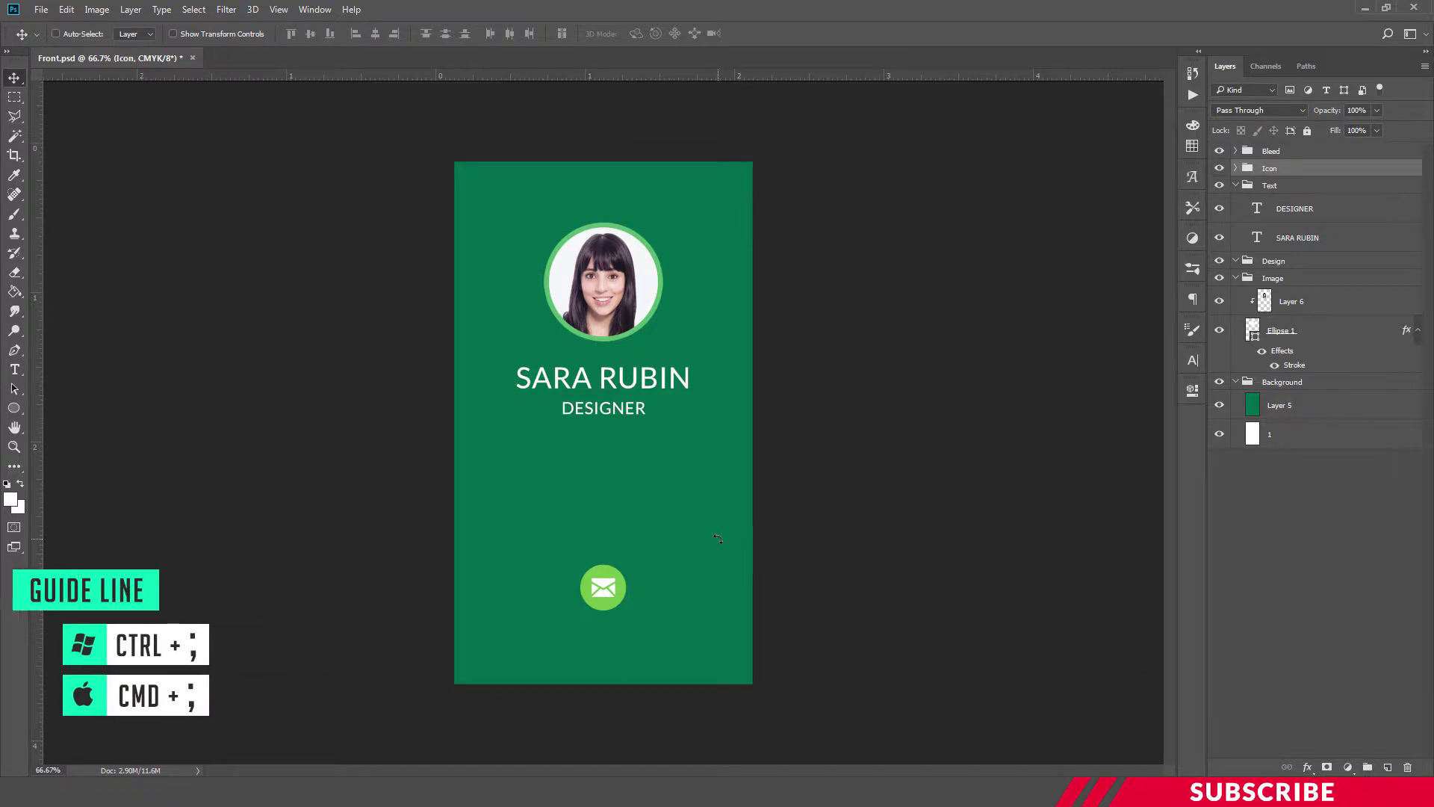
key("ctrl+minus")
key("ctrl+plus")
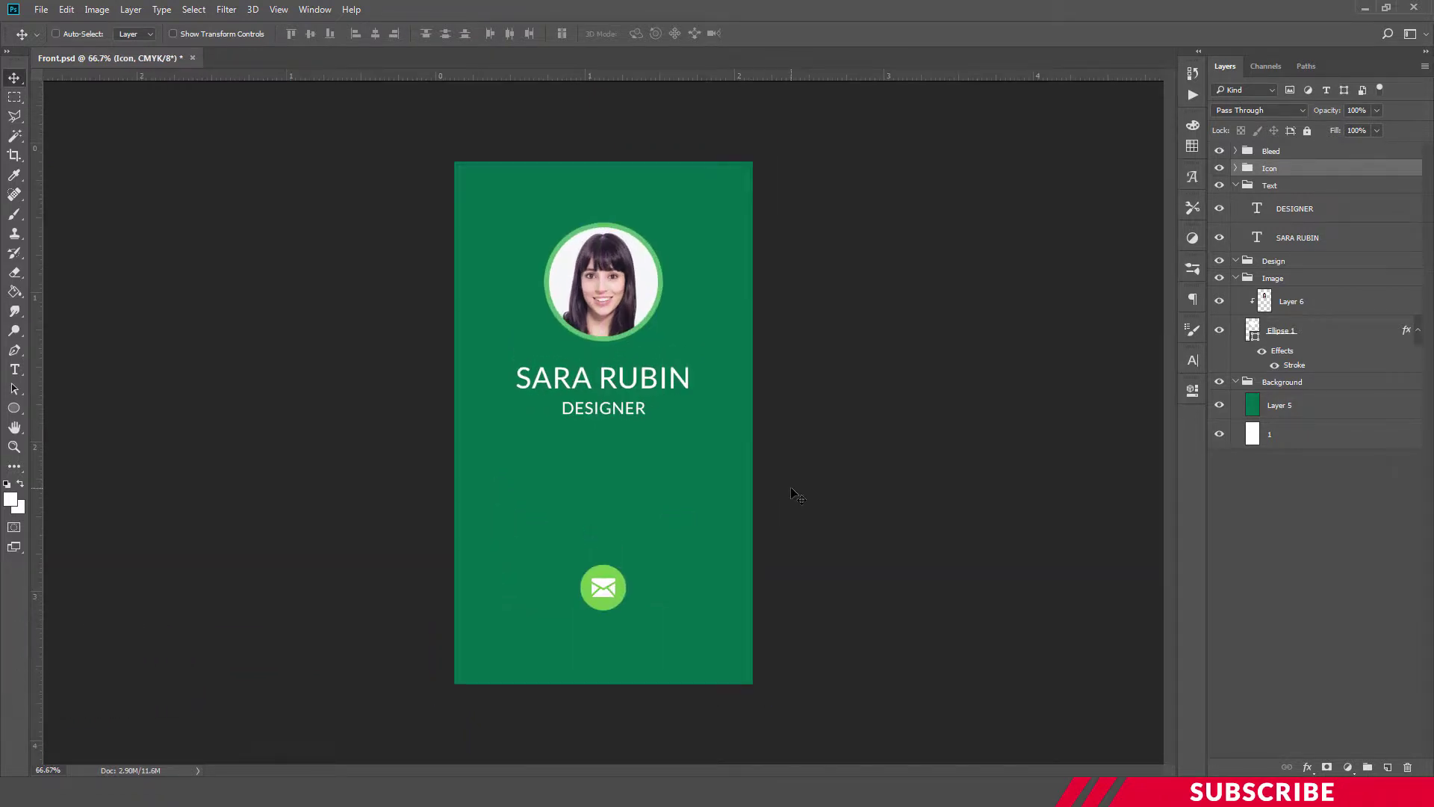
Close Front.psd and add a new empty layer in Back.psd's Background group
key("ctrl+w")
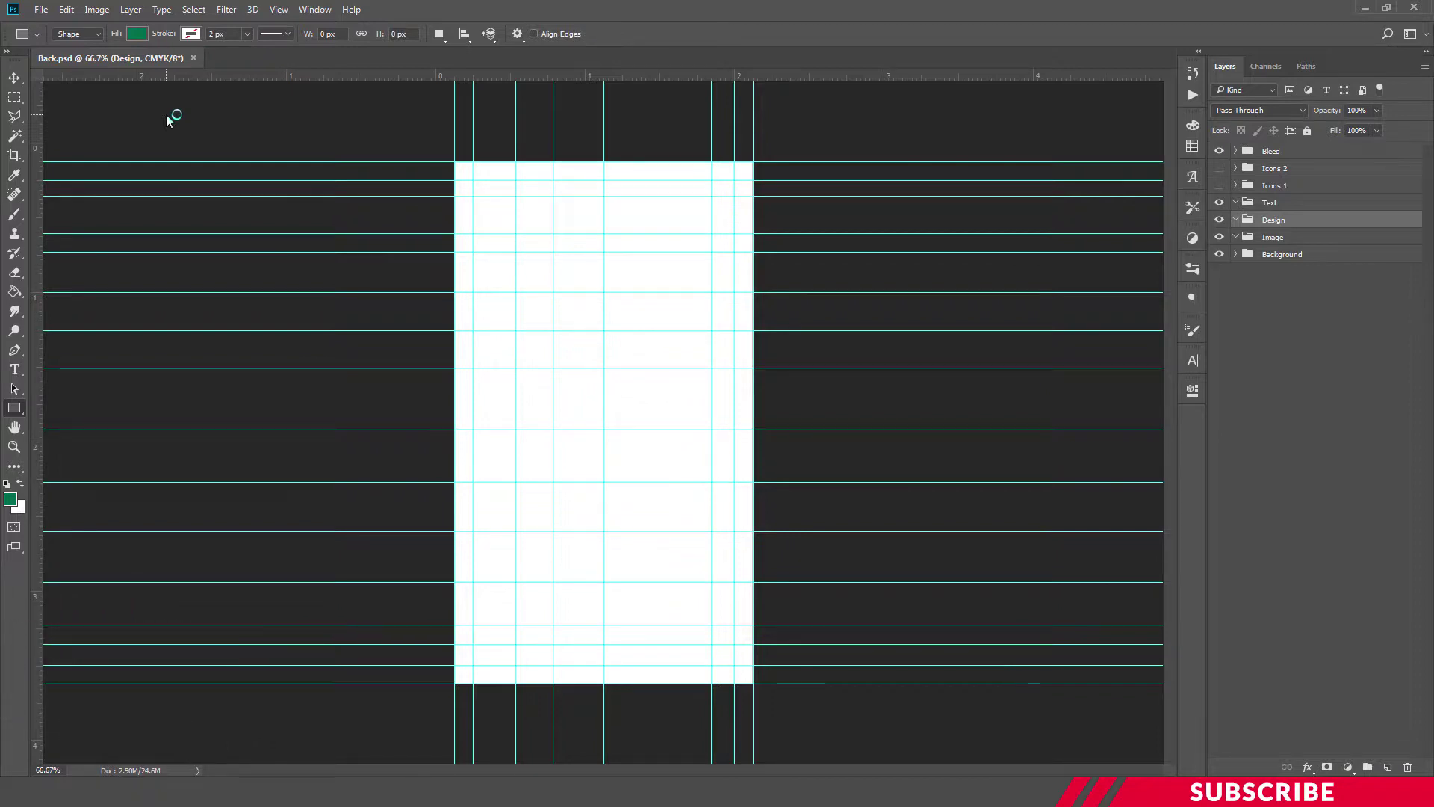
left_click(1236, 255)
left_click(1288, 258)
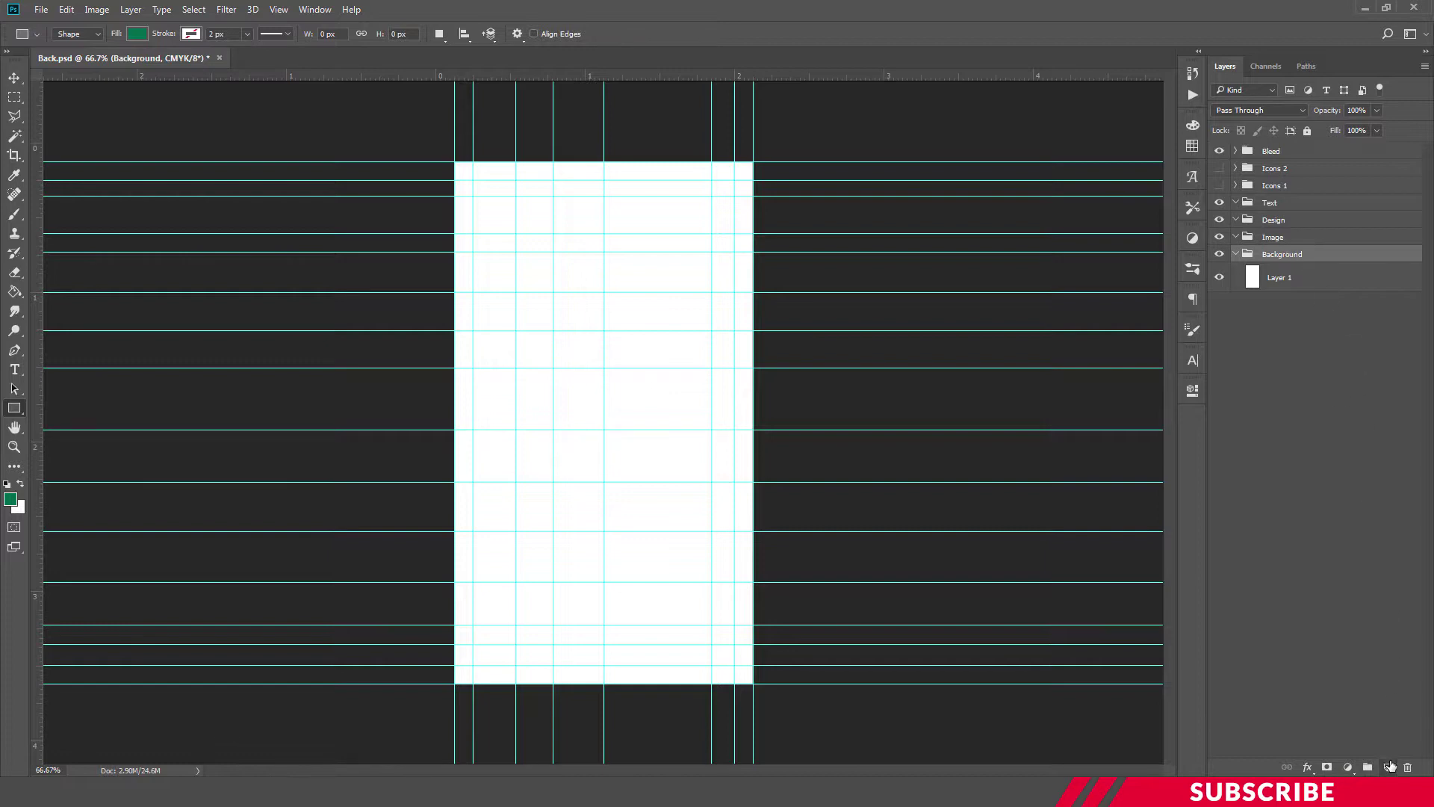
left_click(1389, 763)
Set the foreground colour to dark green 016e4c
left_click(10, 500)
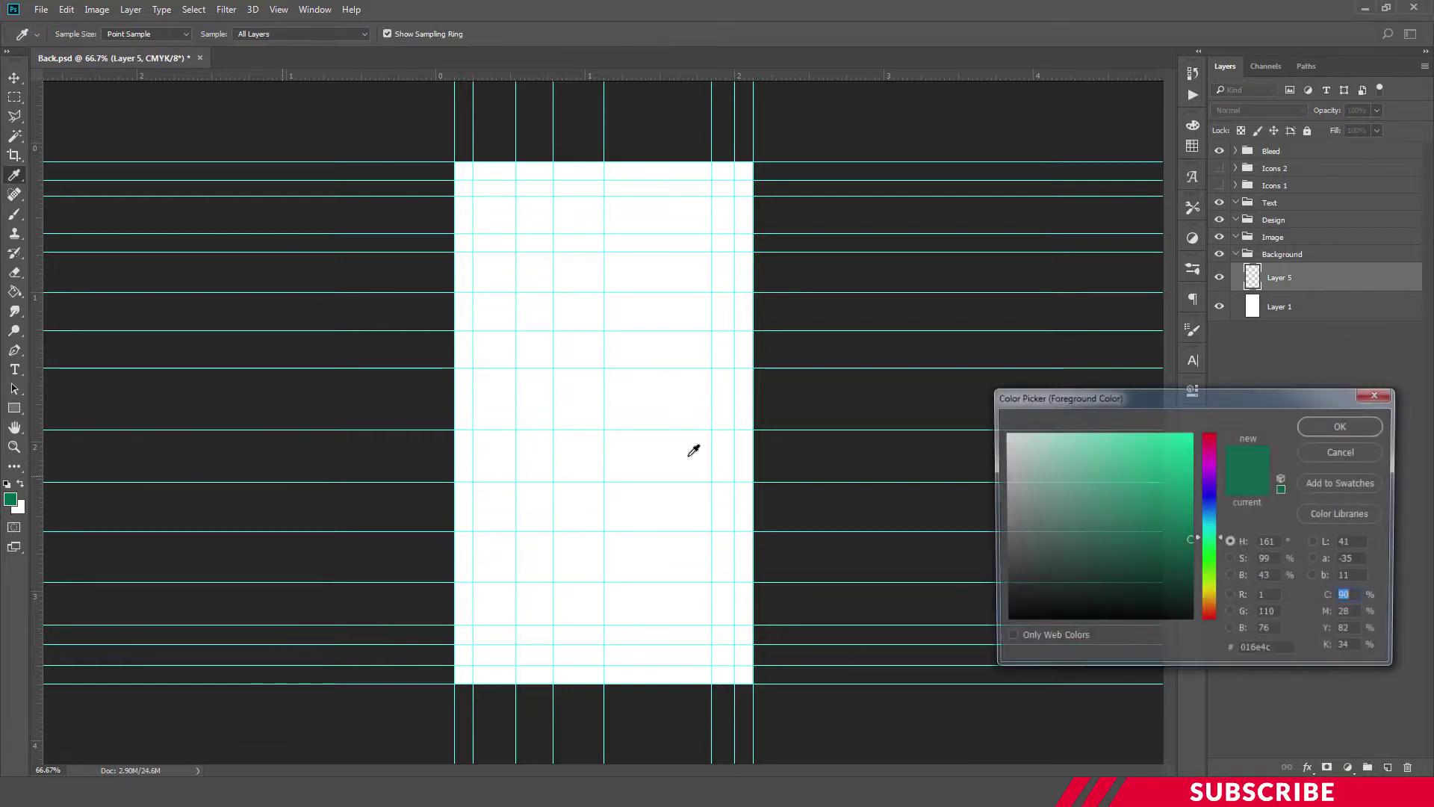
left_click_drag(1273, 651, 1205, 651)
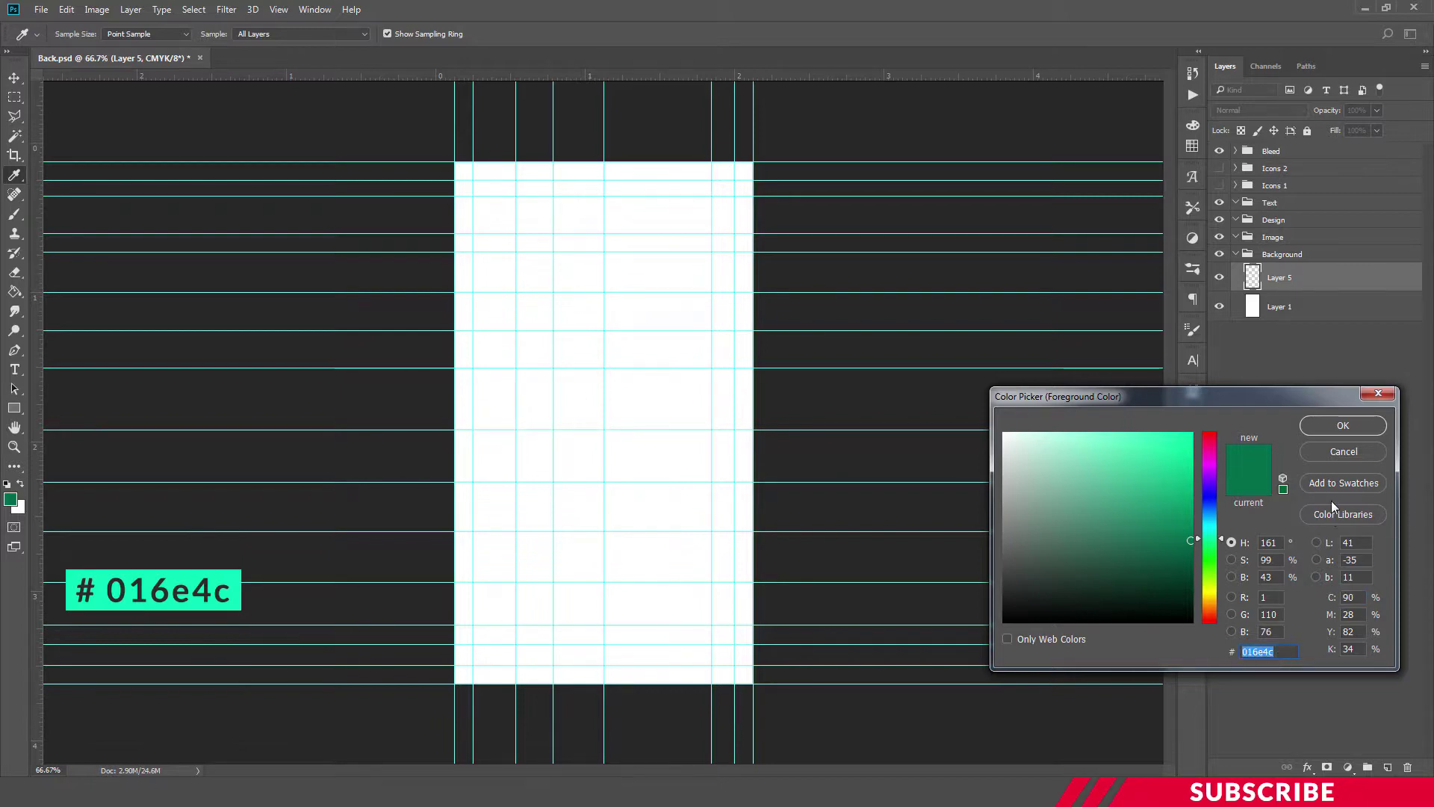
key("u")
left_click(1333, 429)
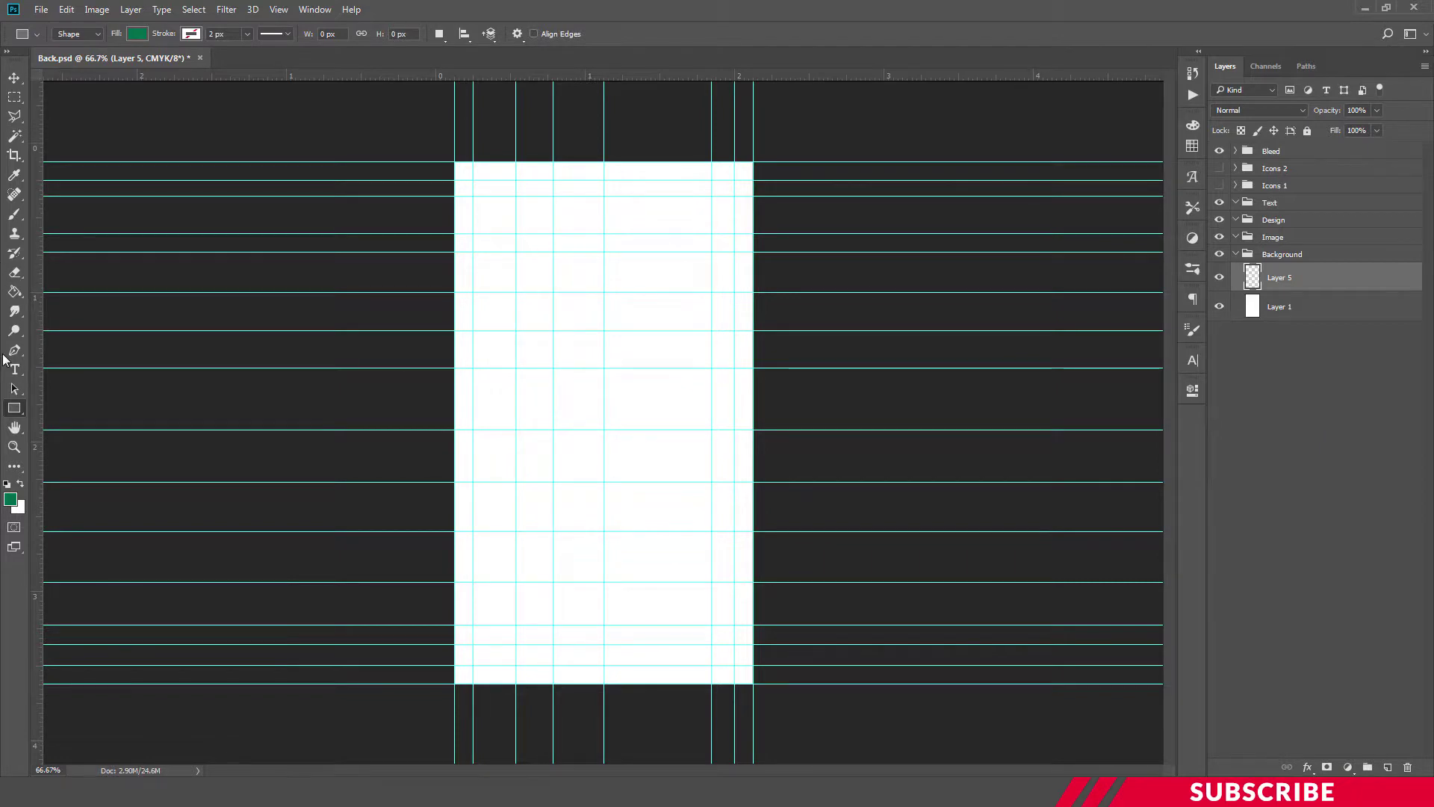
Draw a dark green 755 × 182 px rectangle across the card's top with the Rectangle Tool
right_click(14, 408)
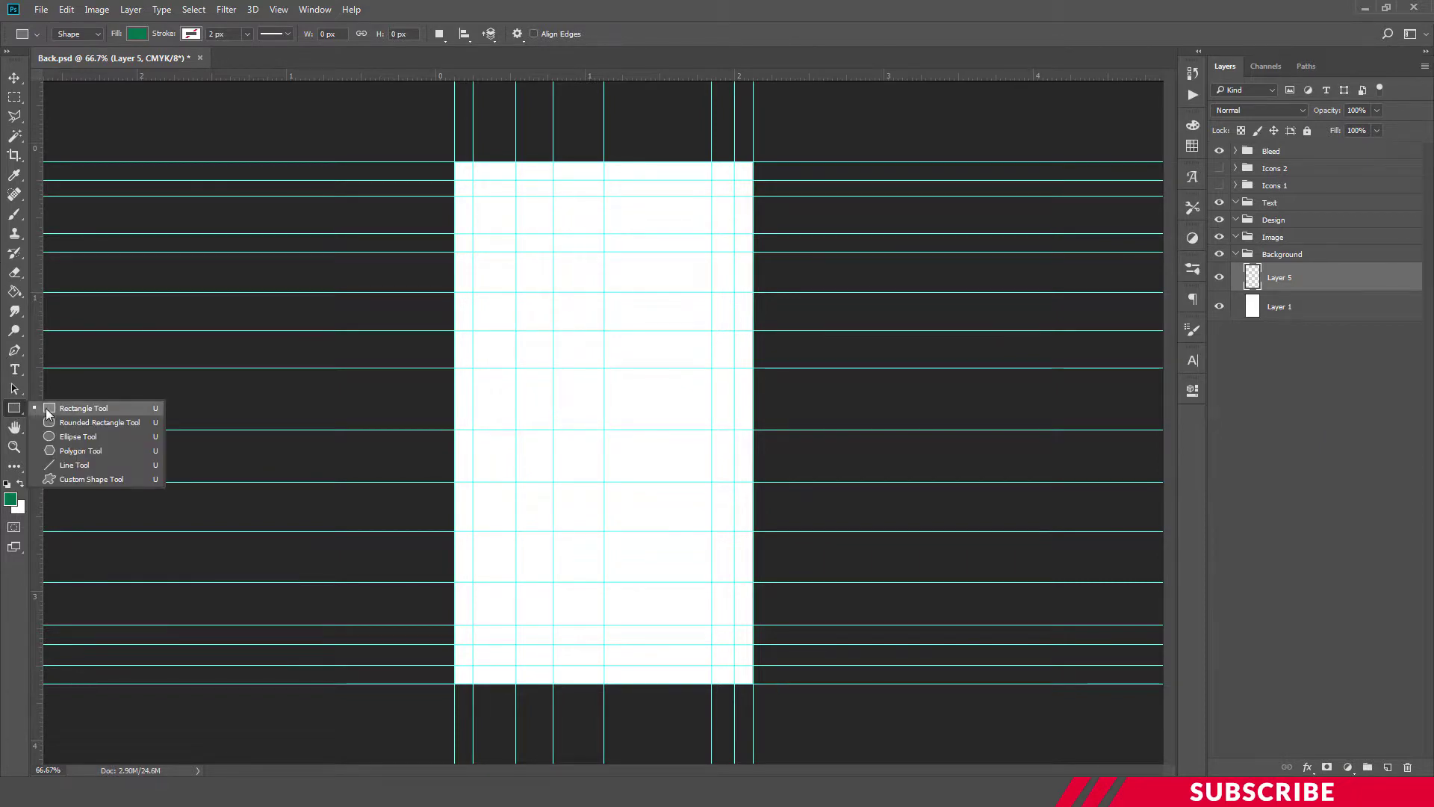
left_click(54, 410)
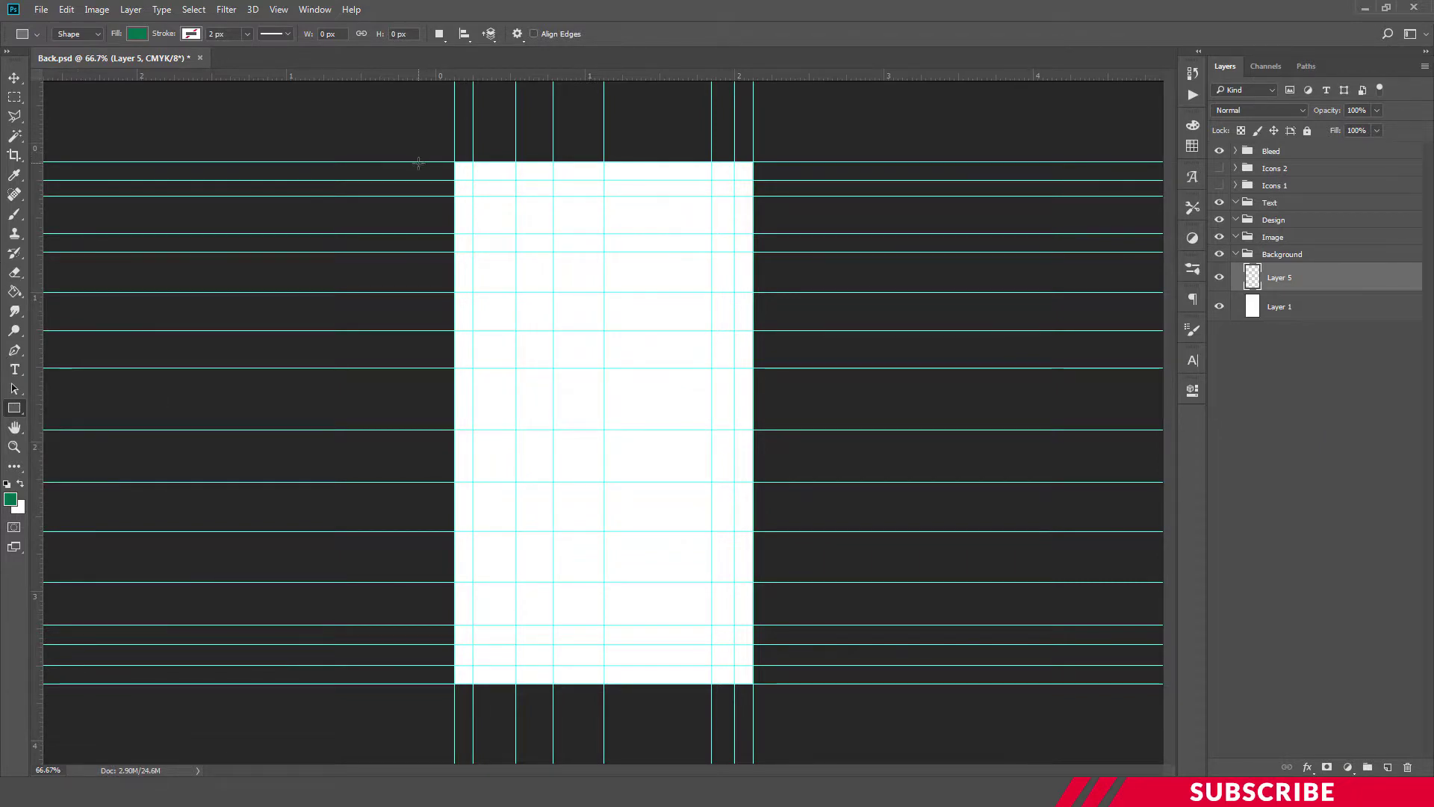
left_click_drag(424, 166, 794, 254)
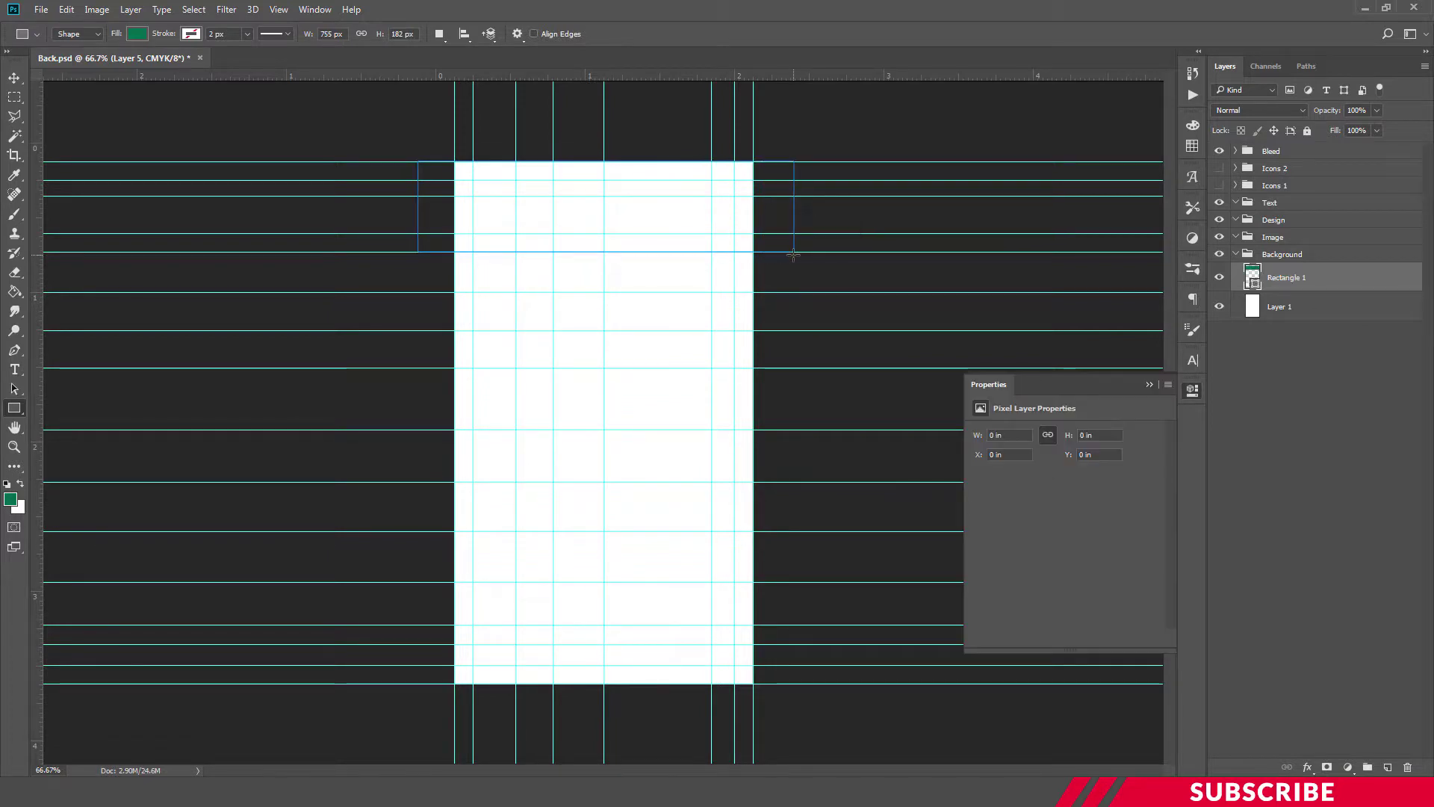
left_click(1192, 390)
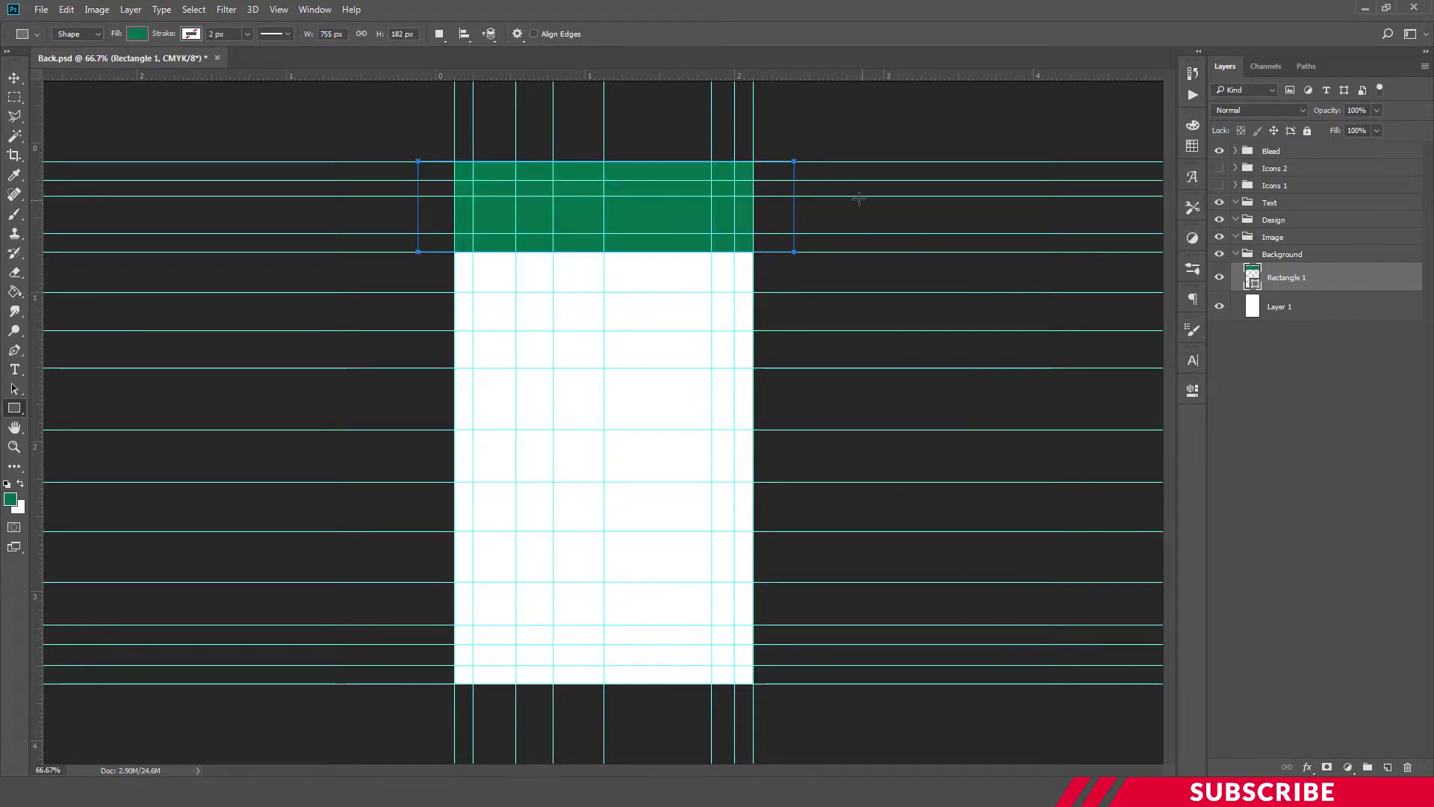
left_click(1270, 206)
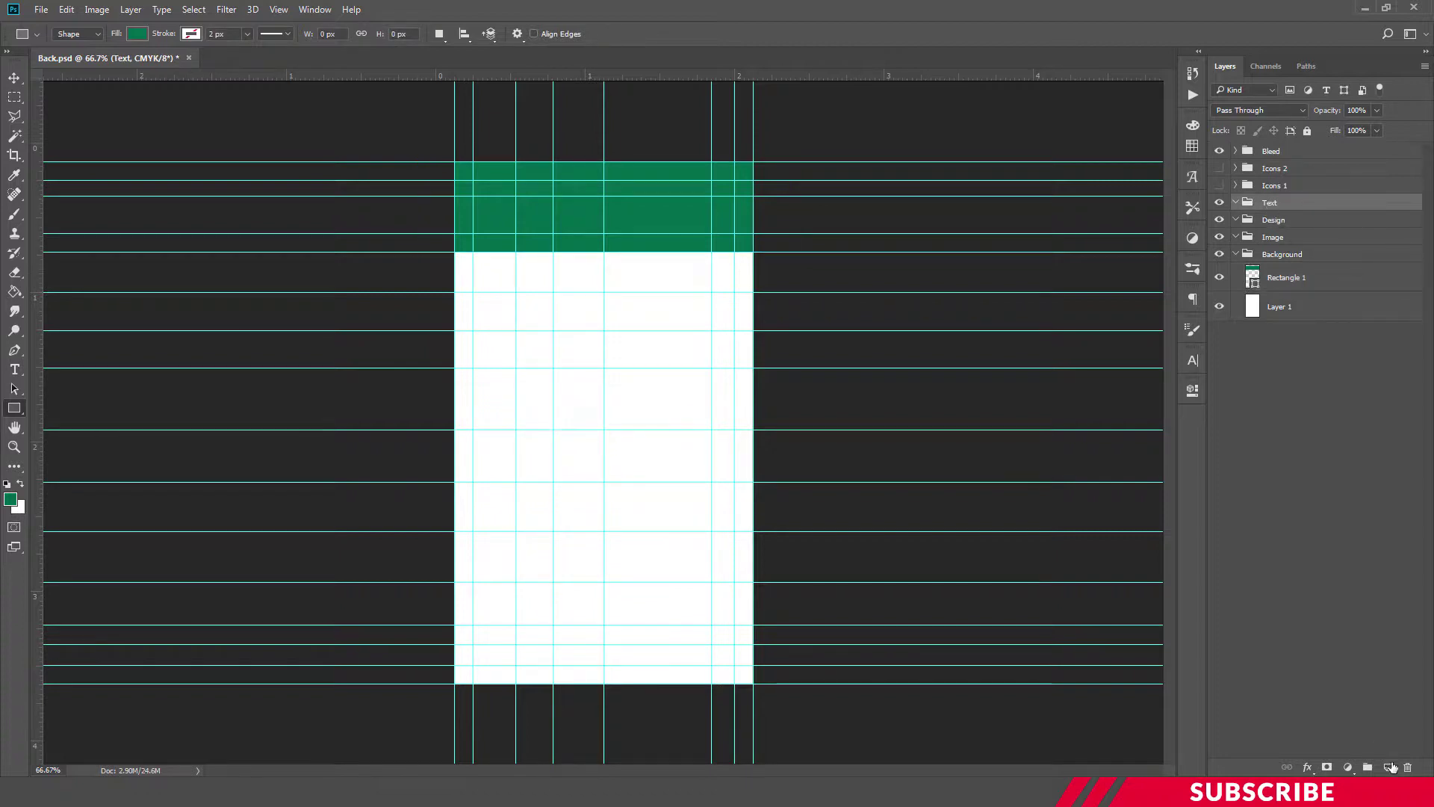
Add a new layer in the Text group and set the foreground colour to white
left_click(1389, 768)
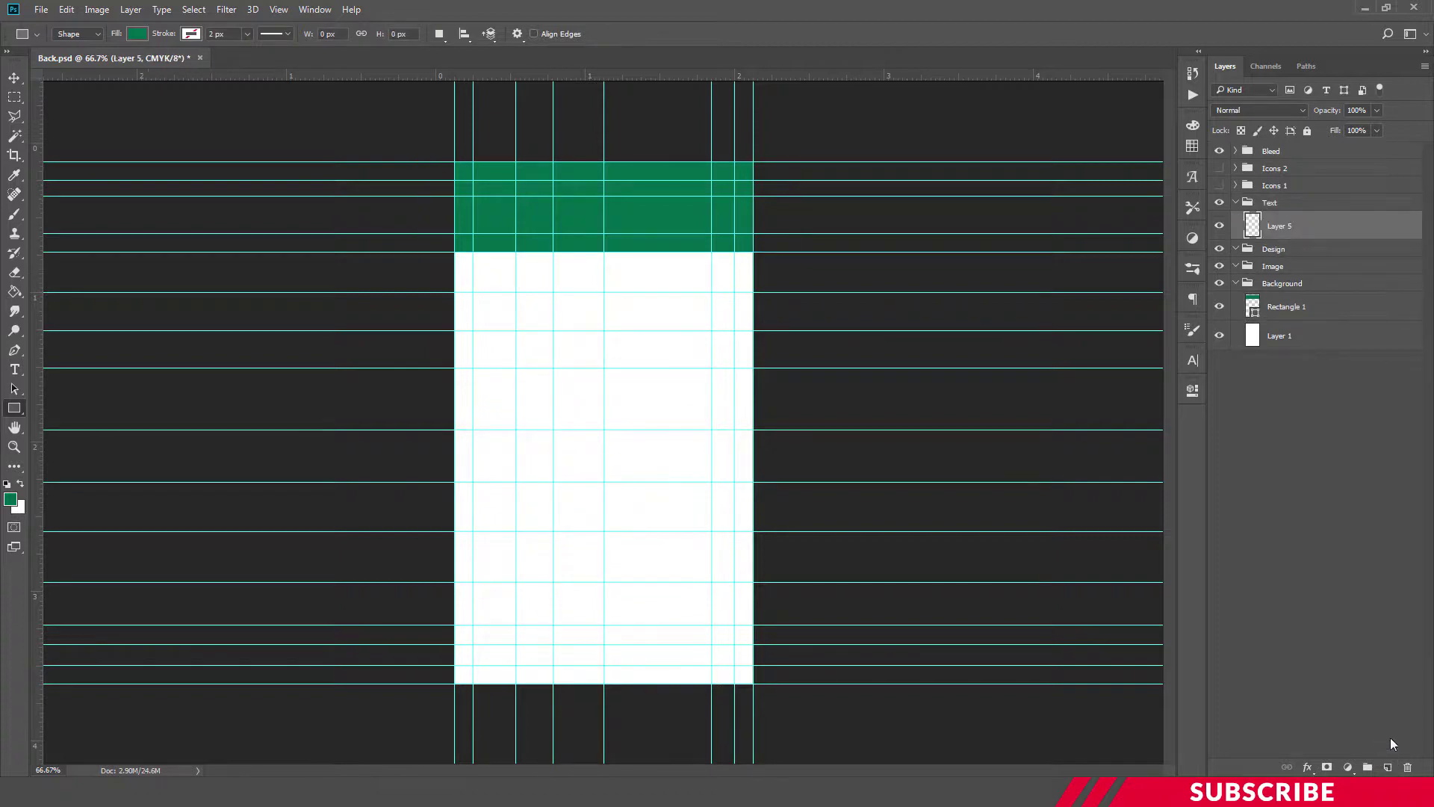
left_click(15, 501)
left_click(1004, 433)
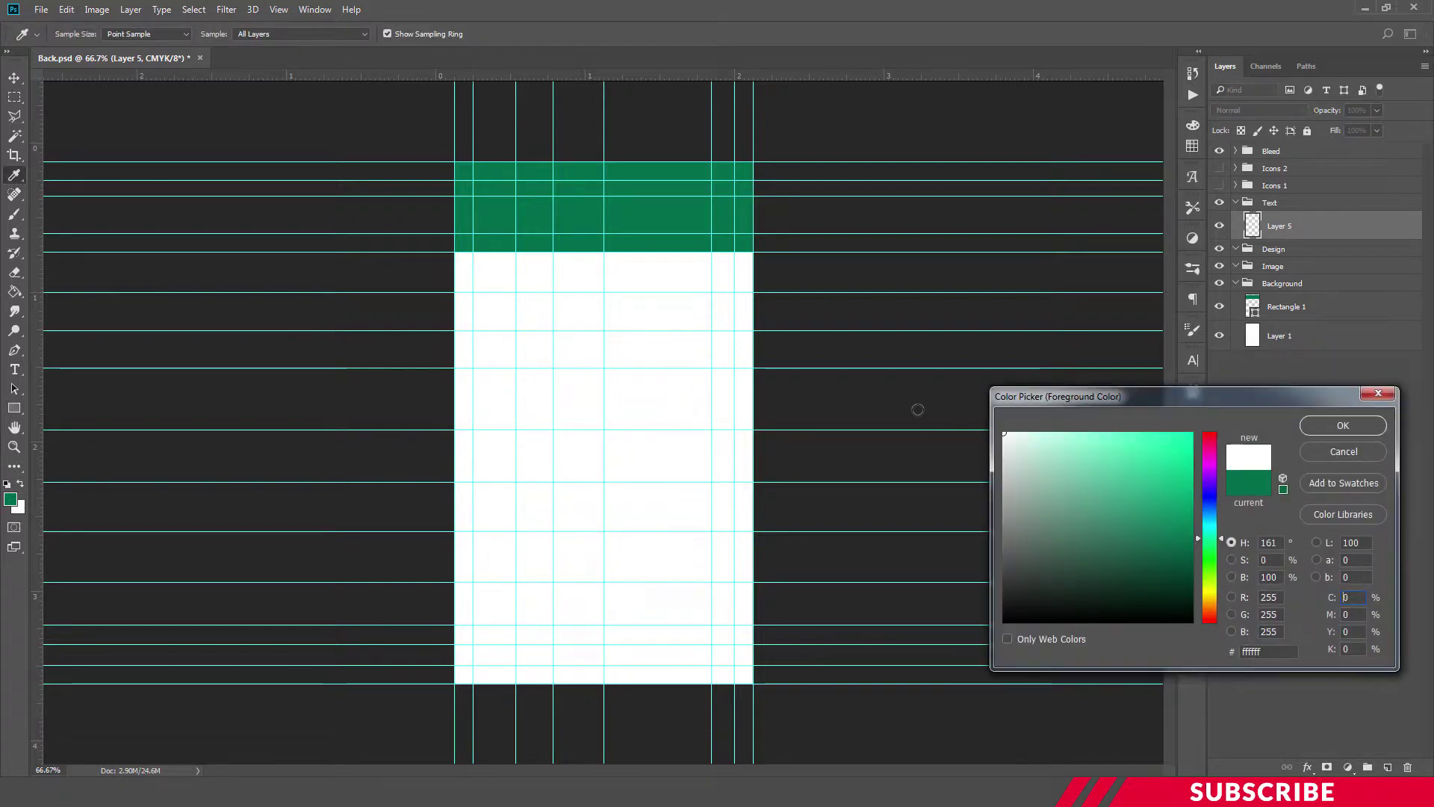
left_click(1343, 425)
key("u")
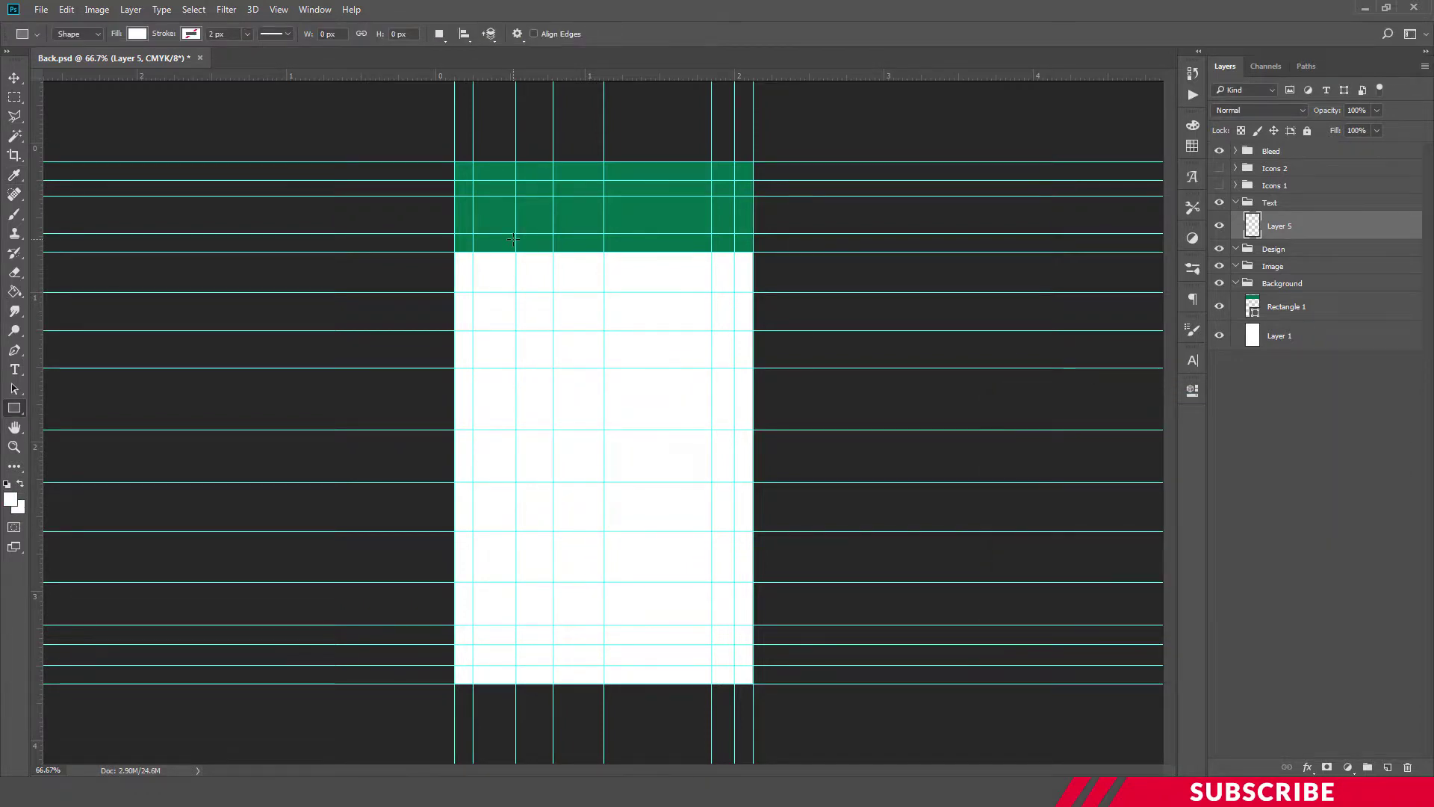
Type the person's name in white on the green header
key("ctrl+plus")
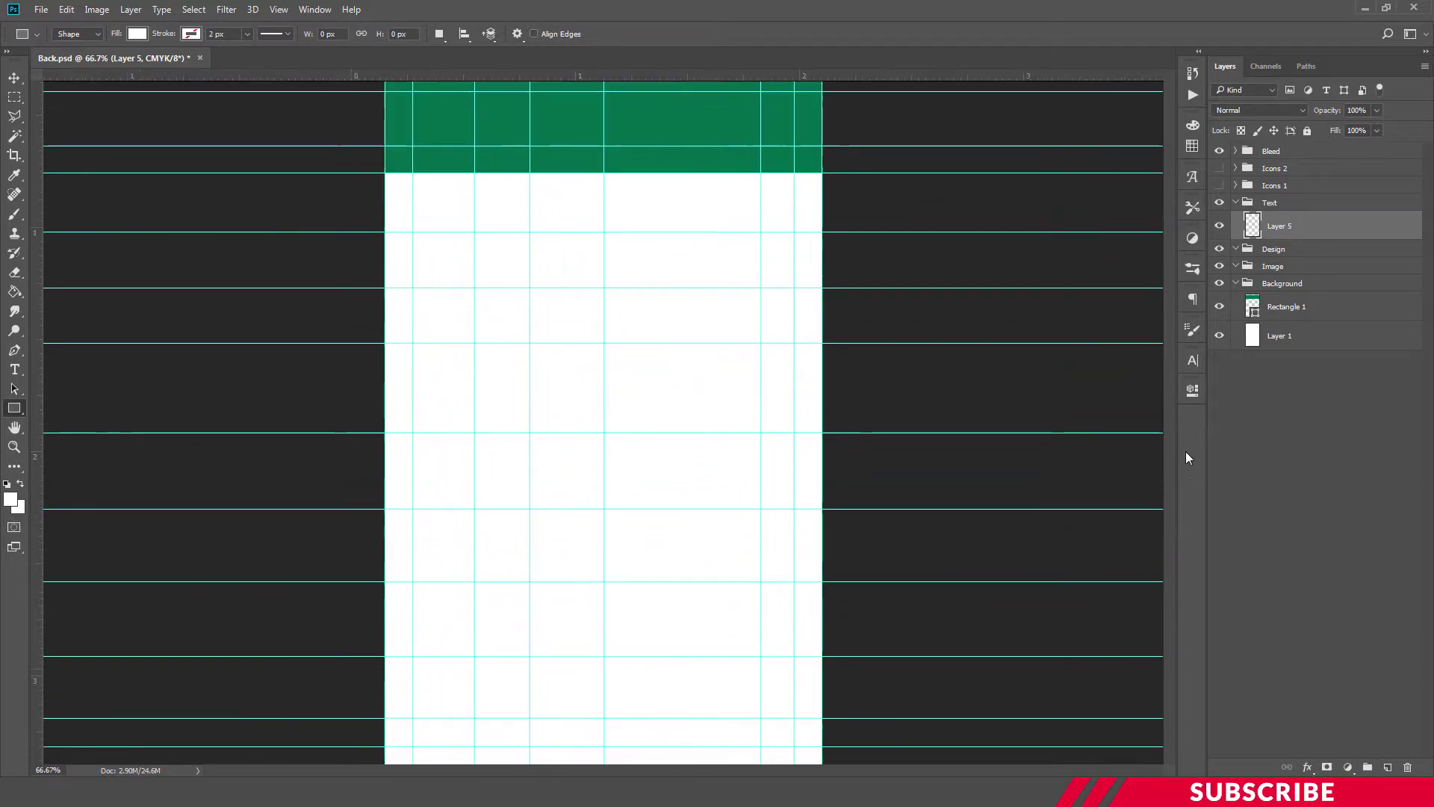
scroll(1158, 419, "up", 3)
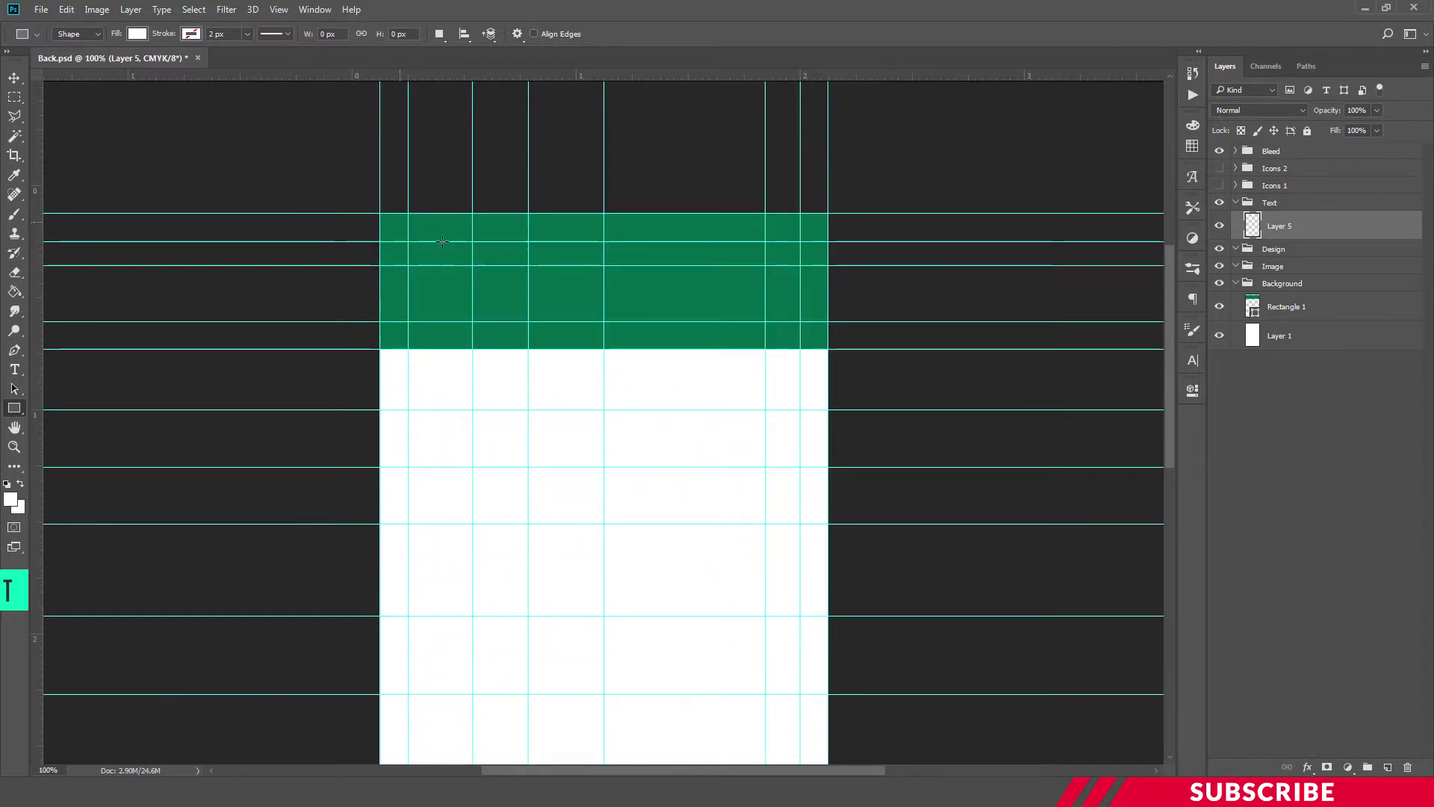
key("t")
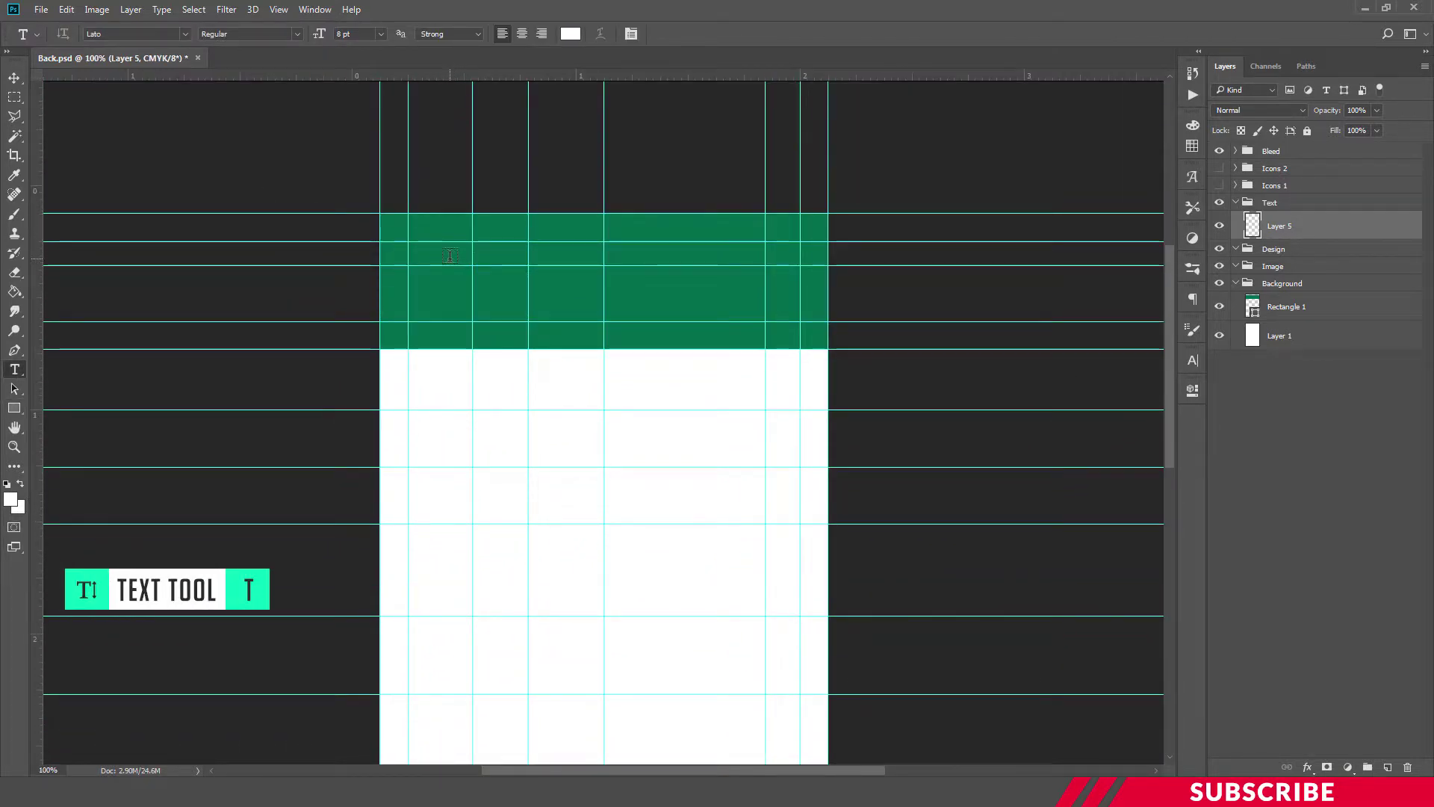
left_click(450, 256)
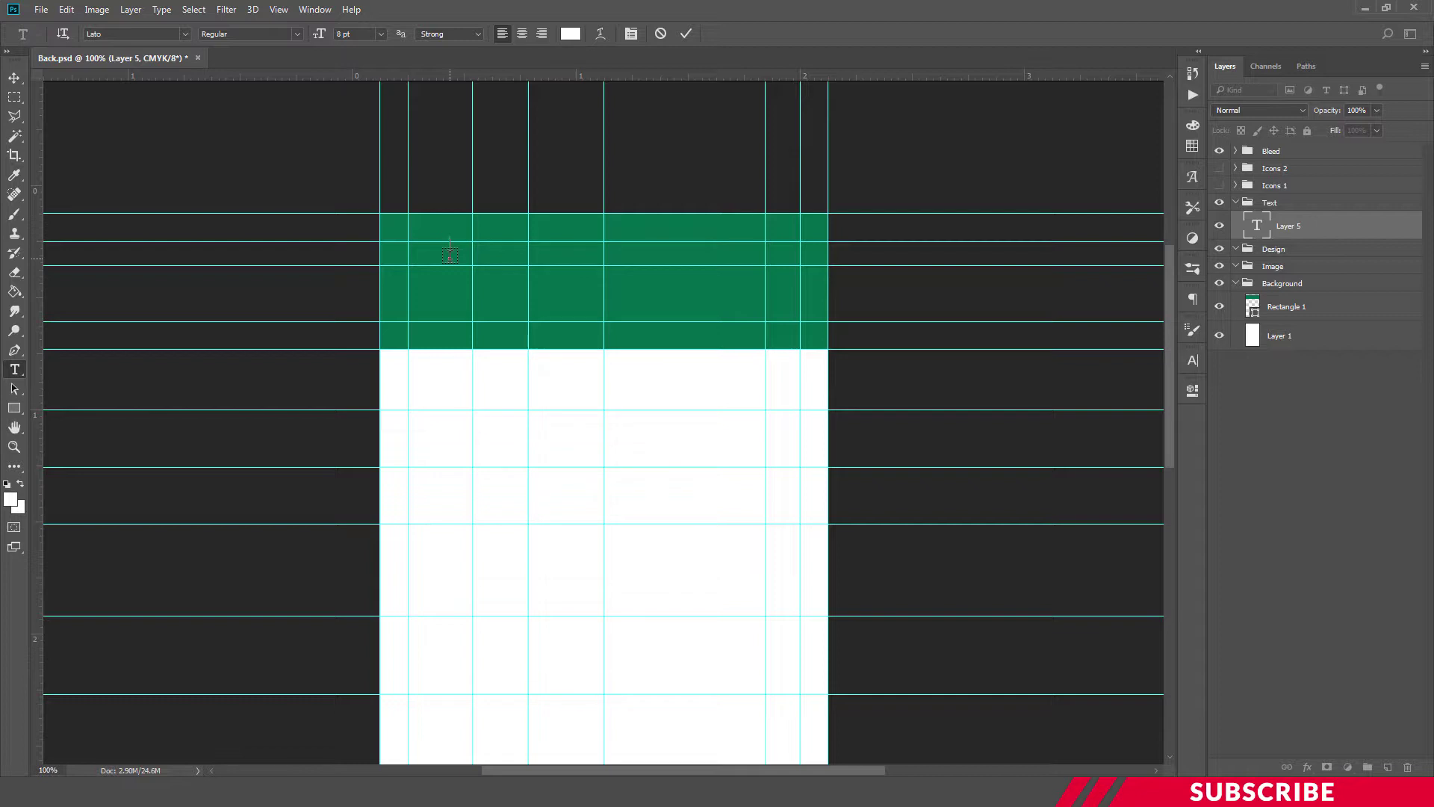
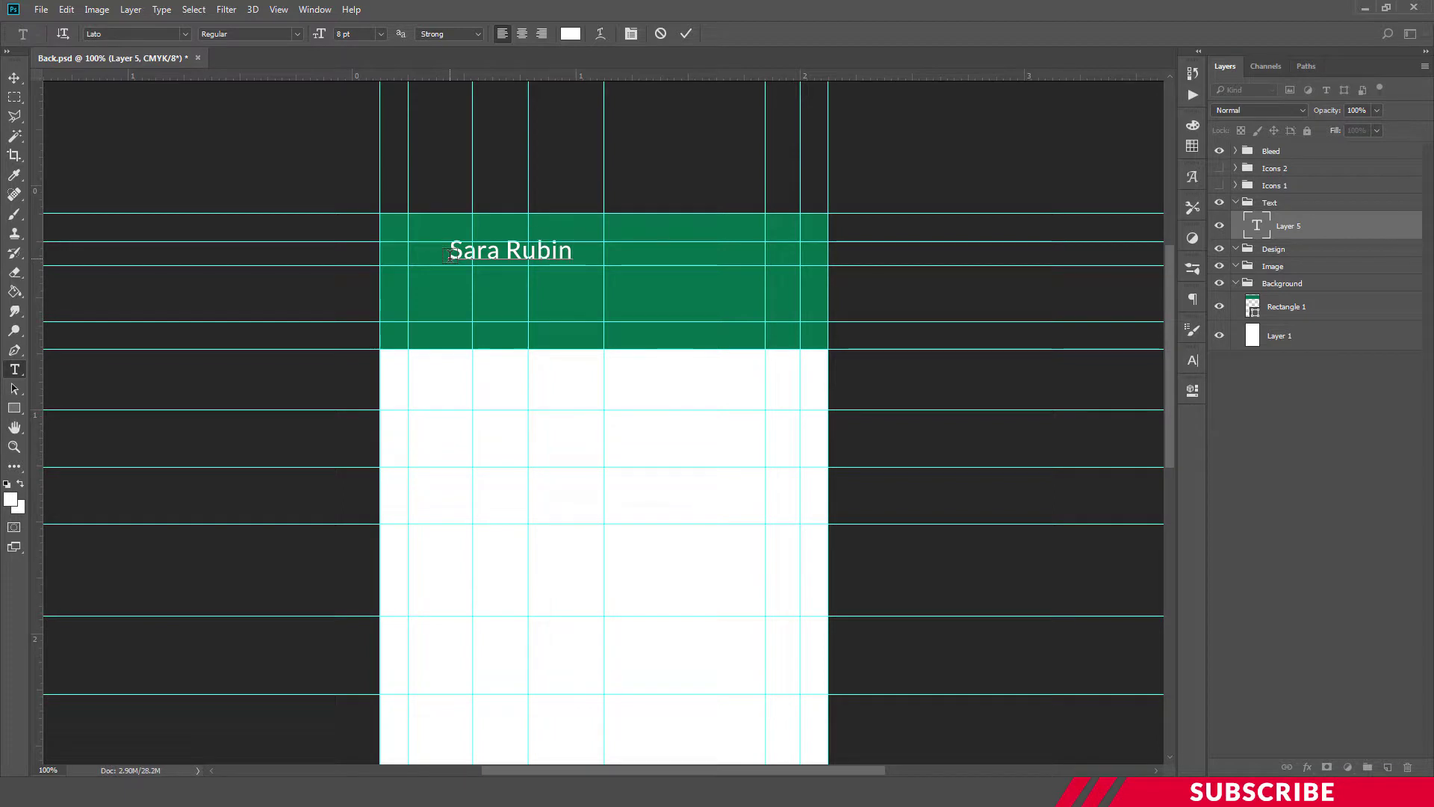
key("ctrl+Return")
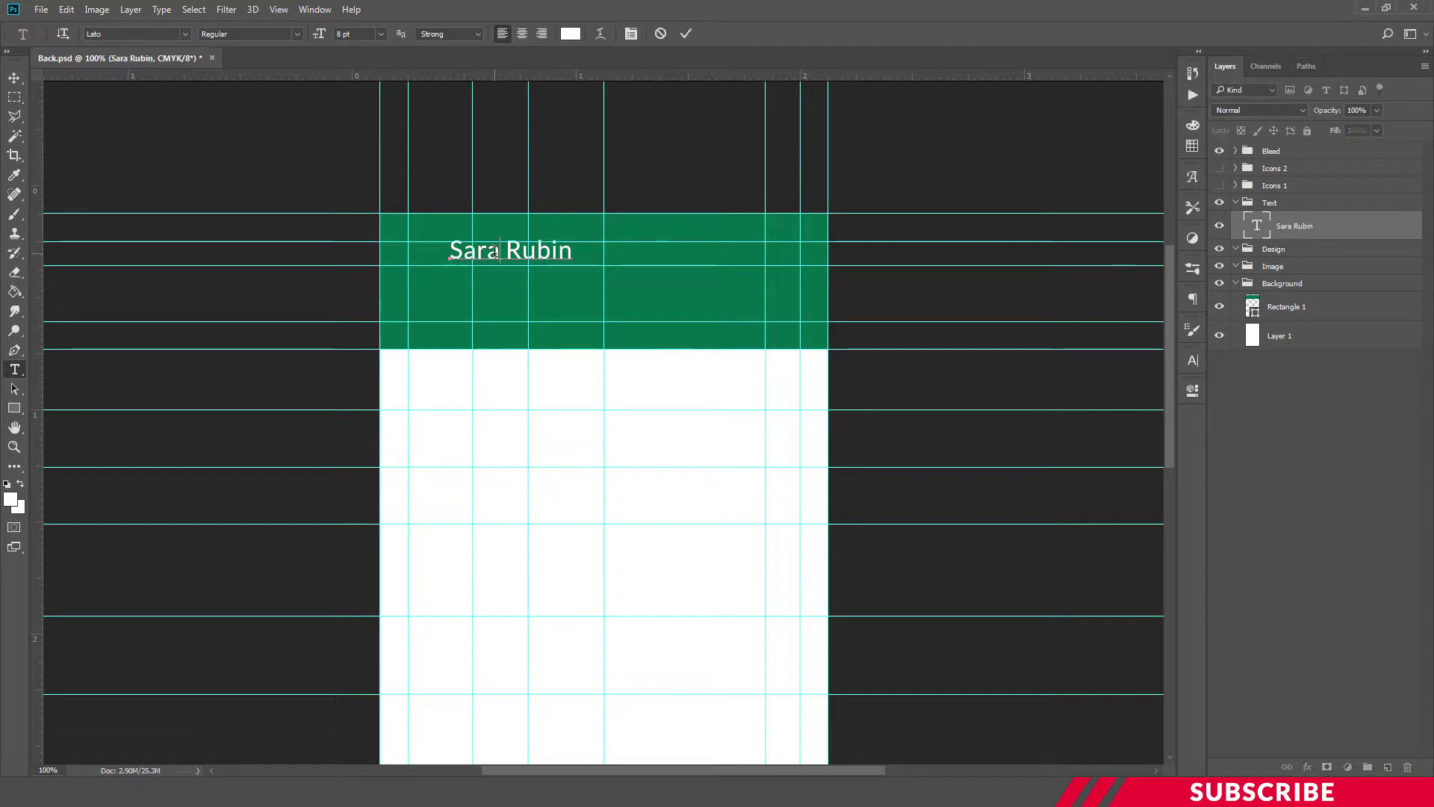
Adjust the name's font size and move it left onto the margin guide
triple_click(511, 251)
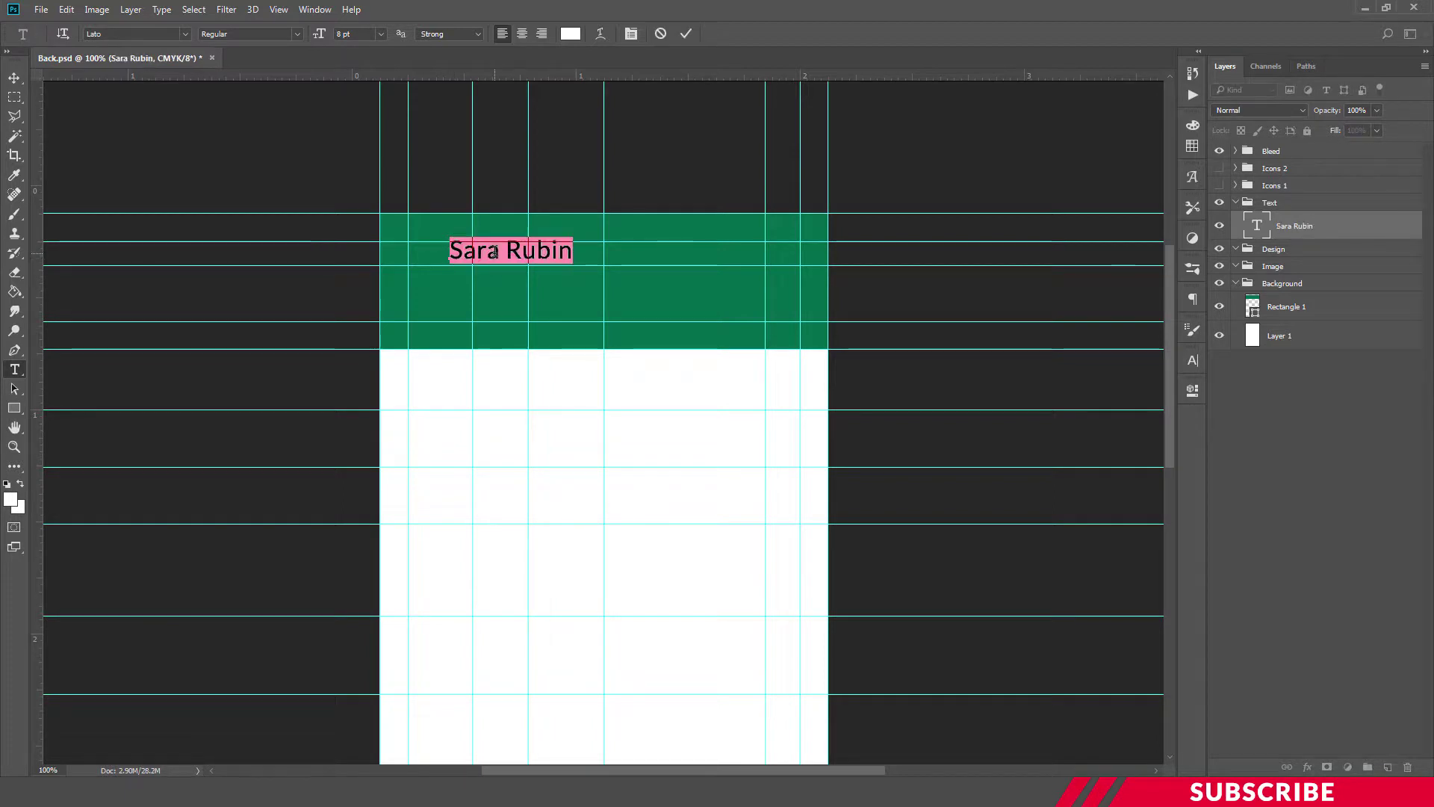
left_click(321, 34)
left_click(517, 243)
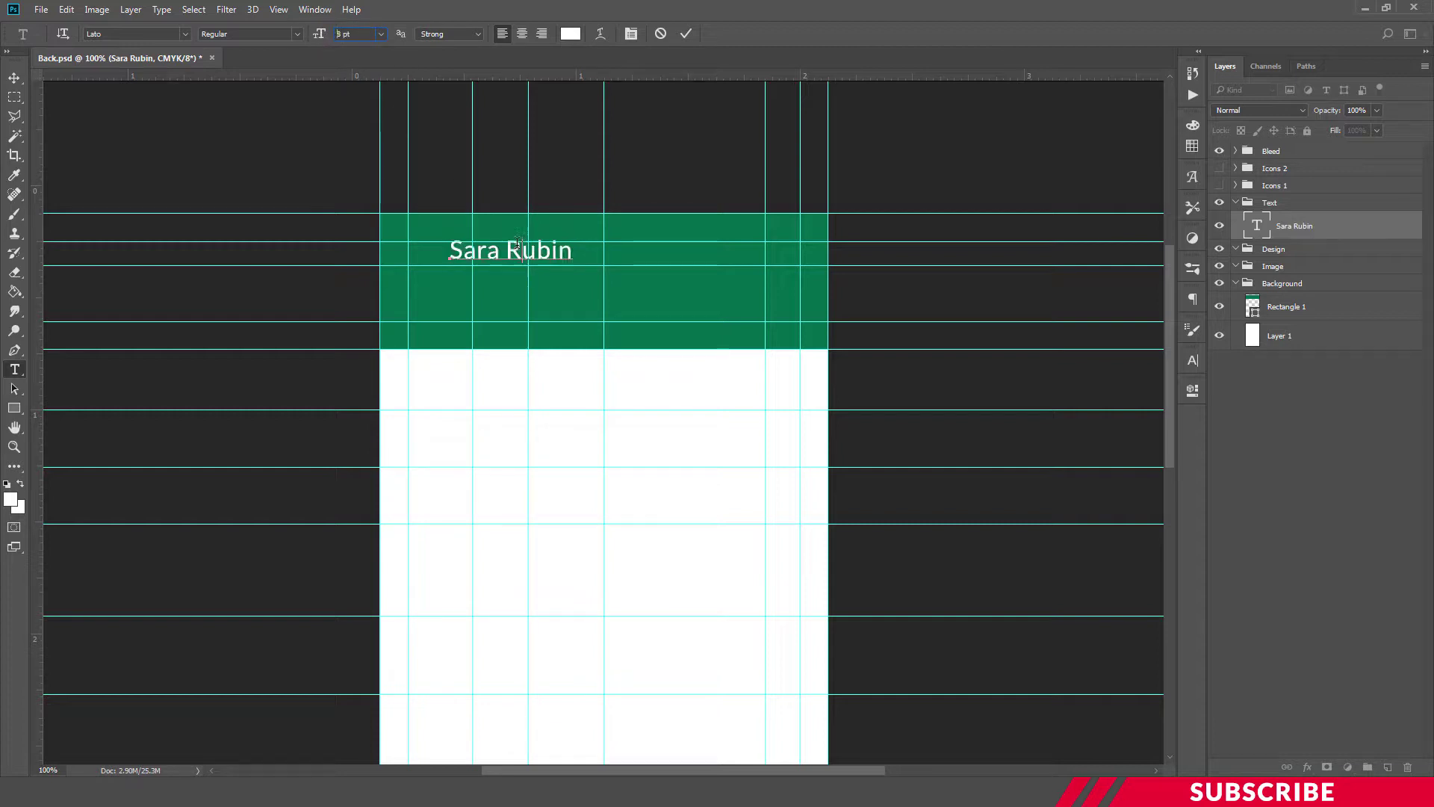
key("ctrl+Return")
key("v")
left_click_drag(528, 261, 455, 266)
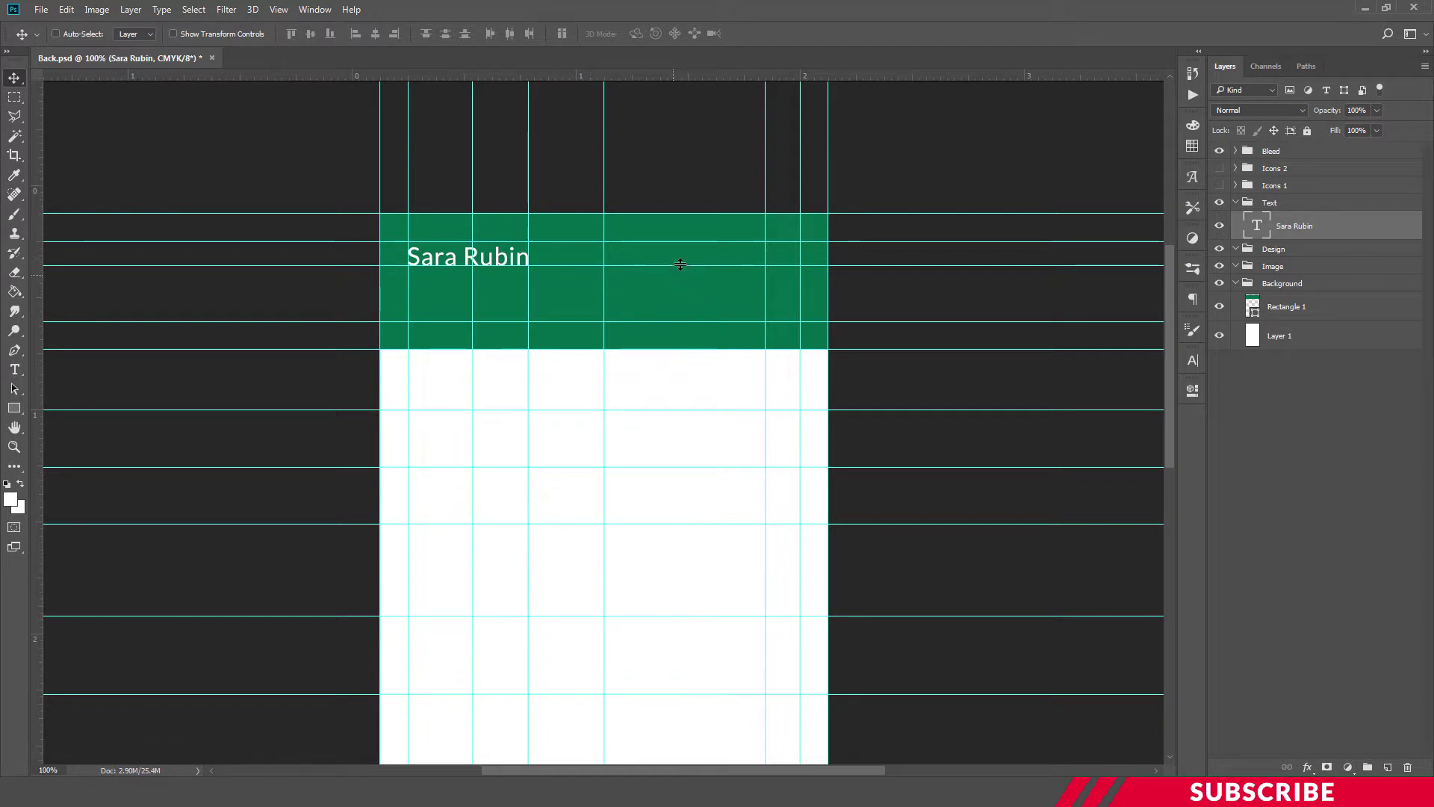
Show the Icons 1 group and move its icons up onto the green header band
left_click(1220, 185)
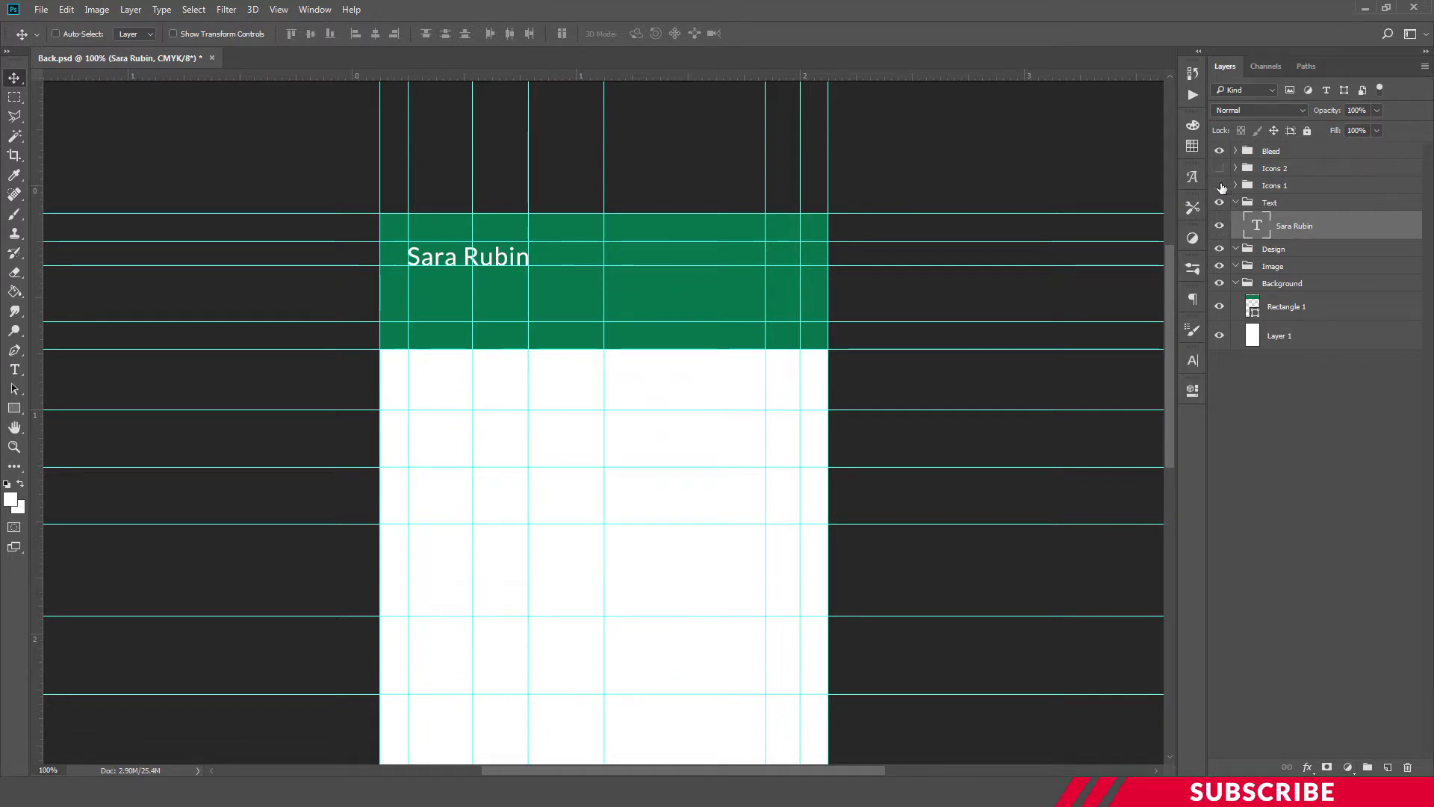
left_click(1306, 193)
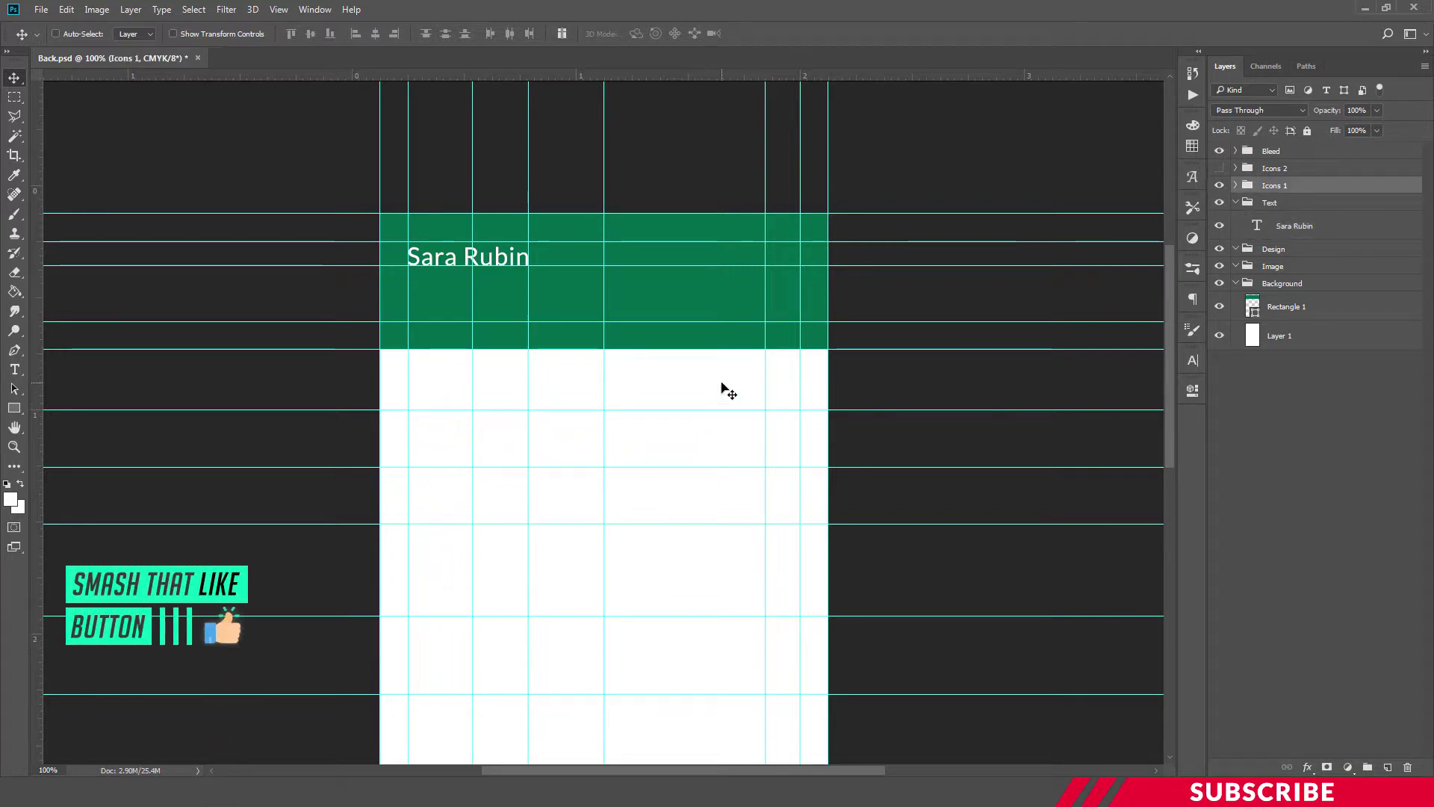
left_click_drag(722, 383, 722, 245)
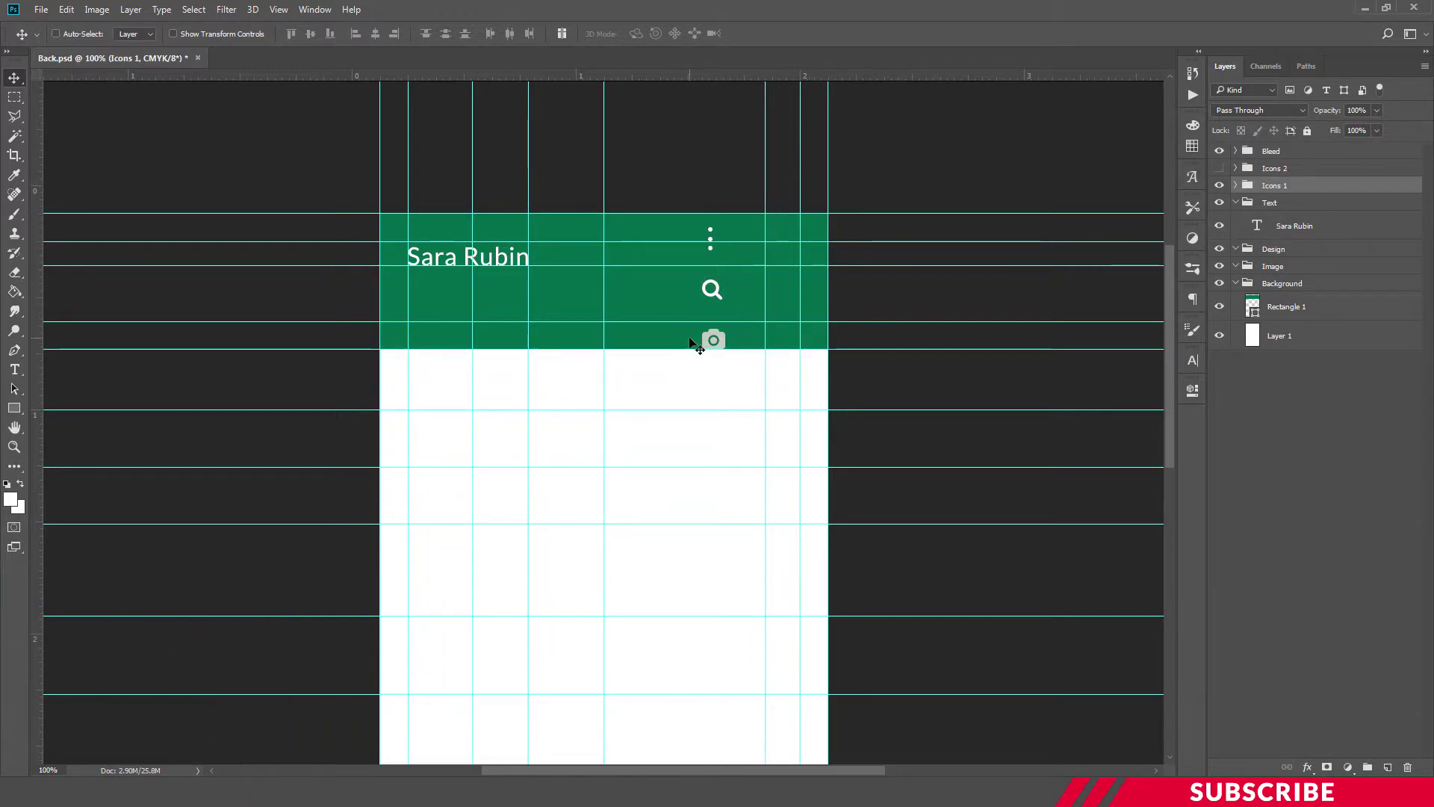
left_click(1237, 186)
Place the camera icon at the header's lower left and the three dots at the right edge
left_click(1282, 267)
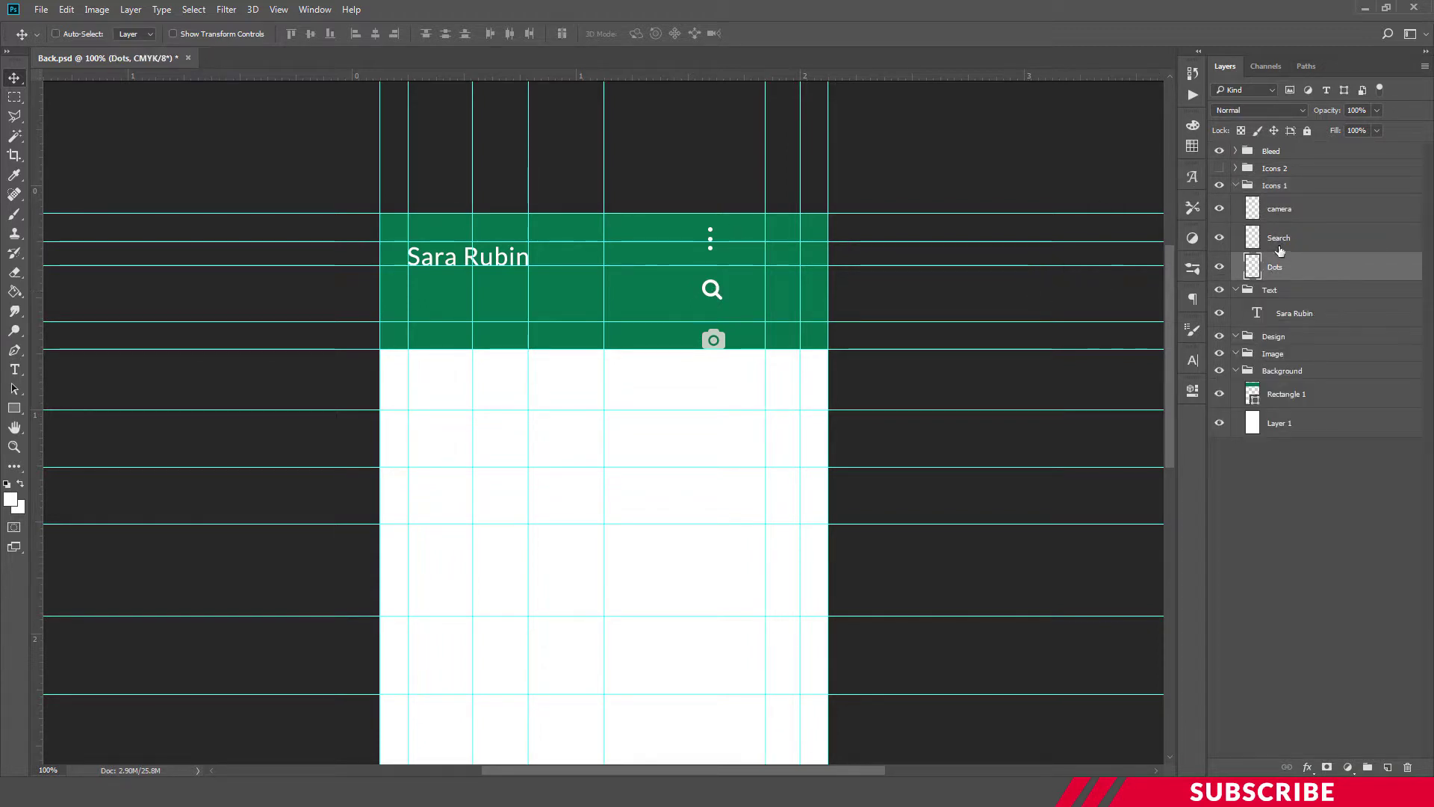
left_click(1298, 216)
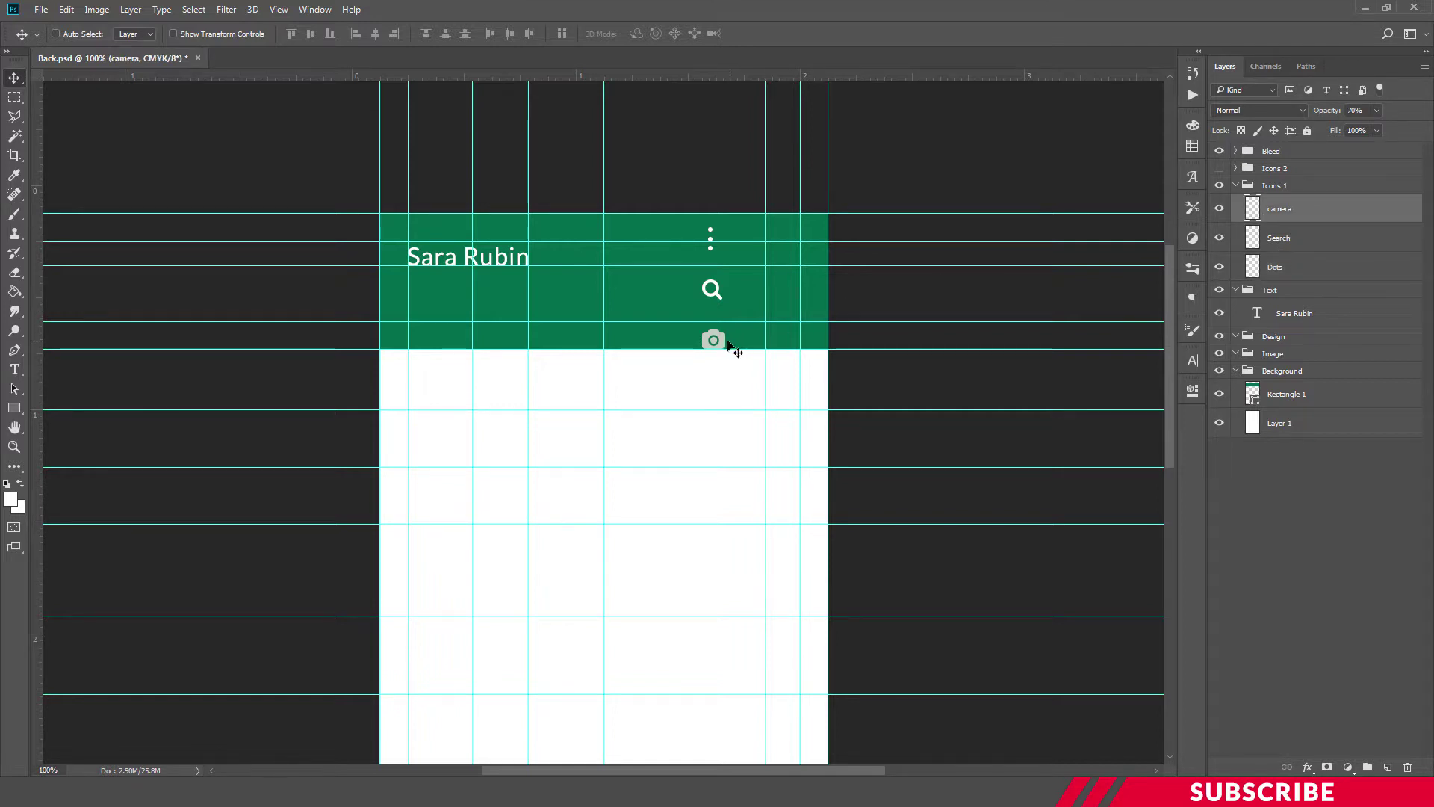
left_click_drag(730, 342, 429, 315)
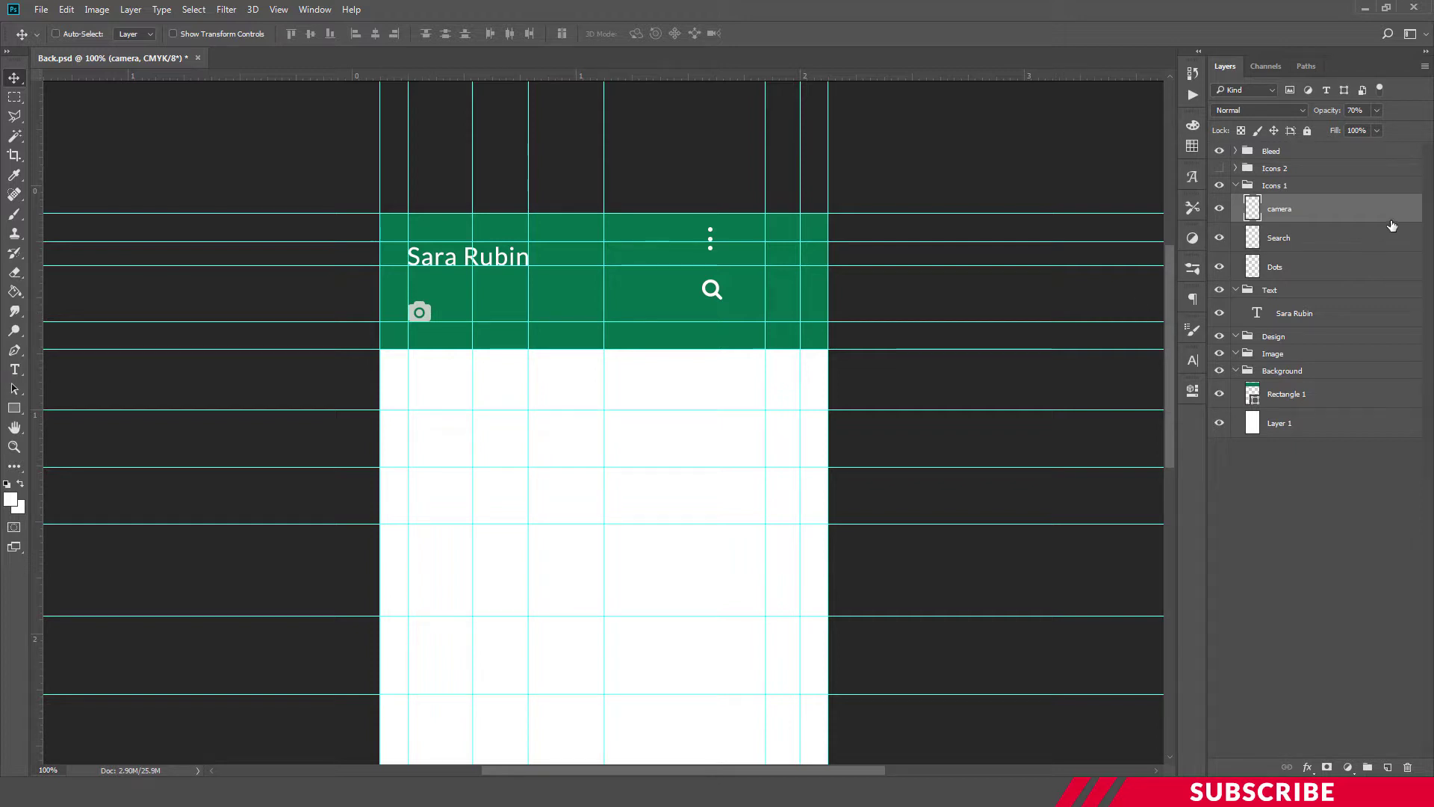
left_click(1300, 268)
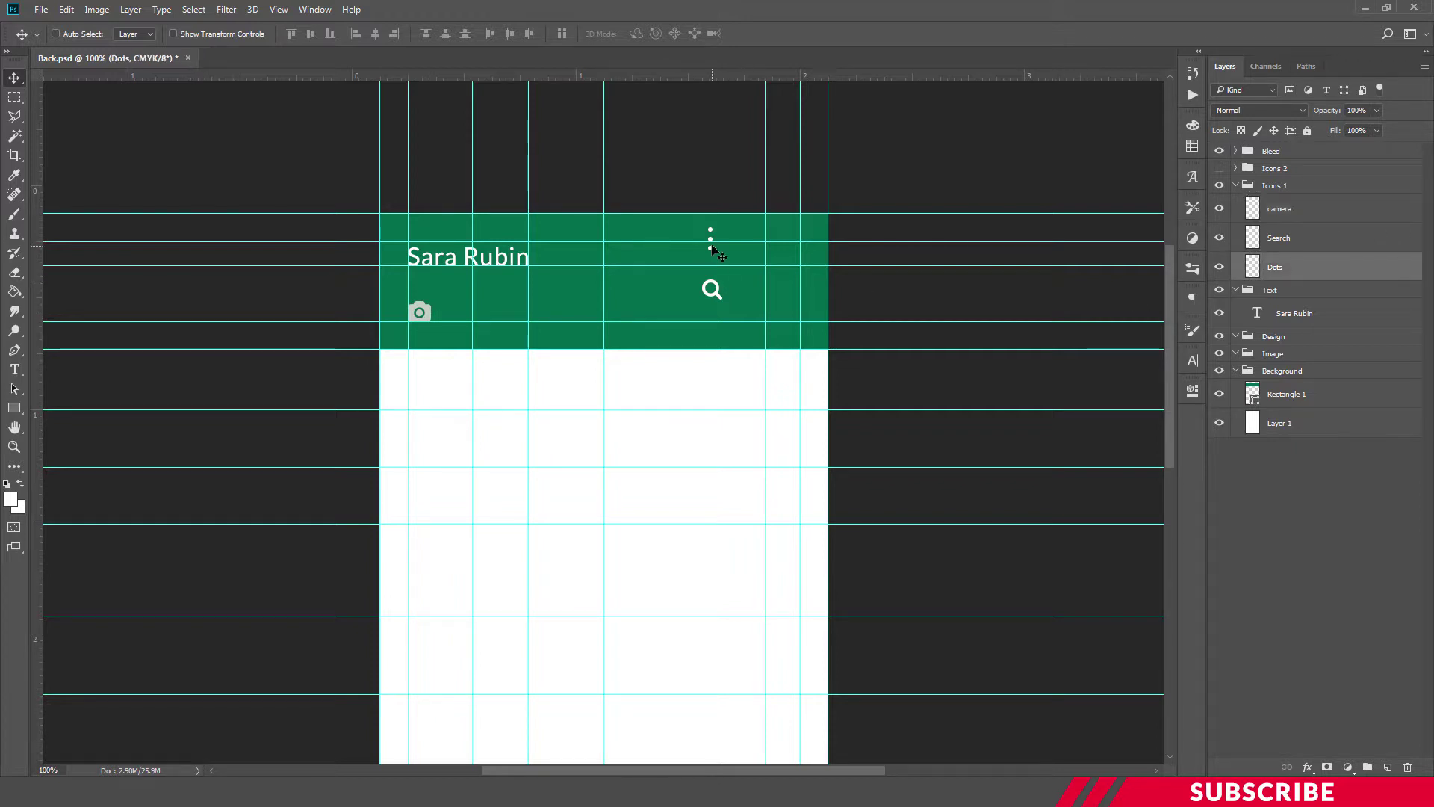
left_click_drag(727, 248, 807, 261)
Position the search icon beside the three dots, nudging it into alignment
left_click(1288, 239)
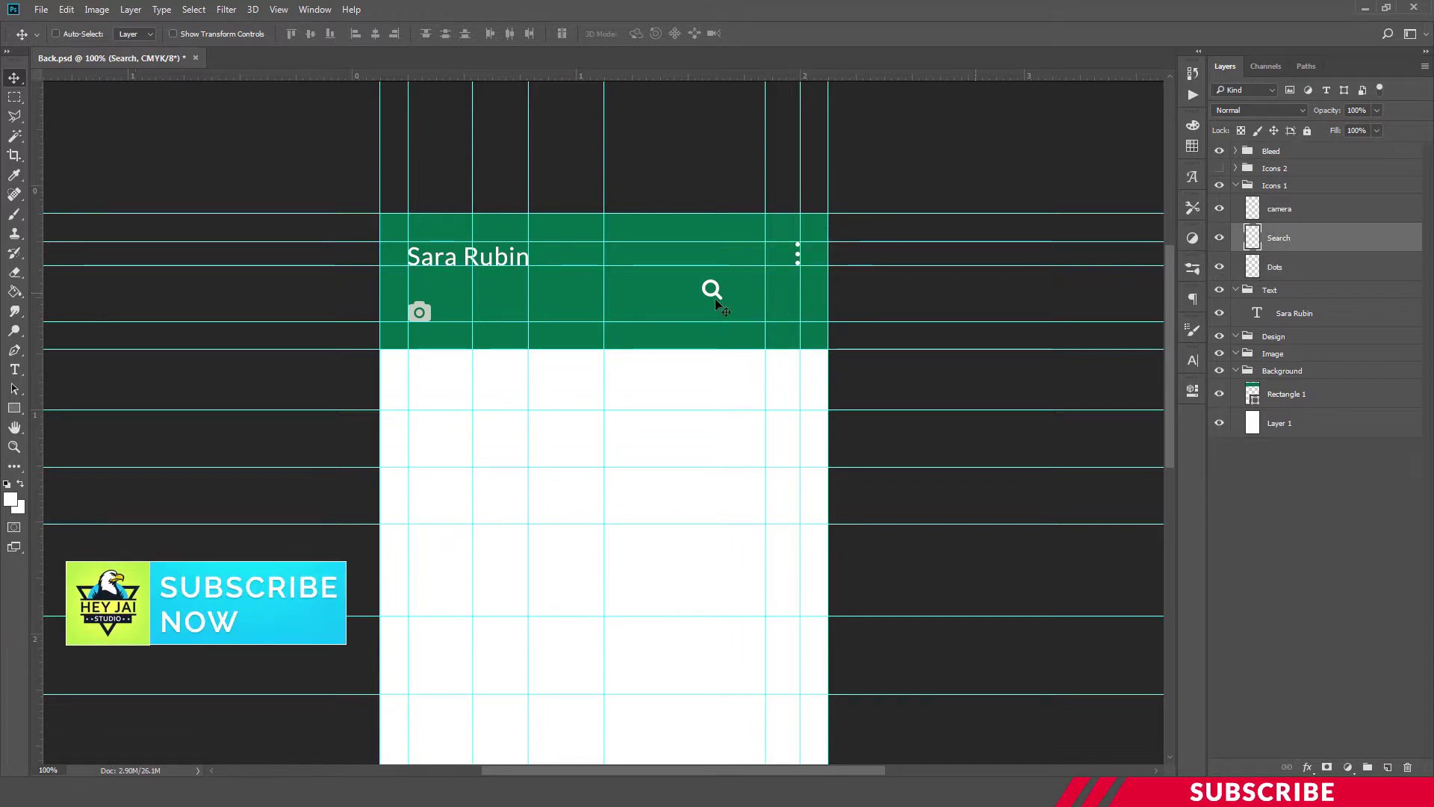
left_click_drag(717, 297, 758, 260)
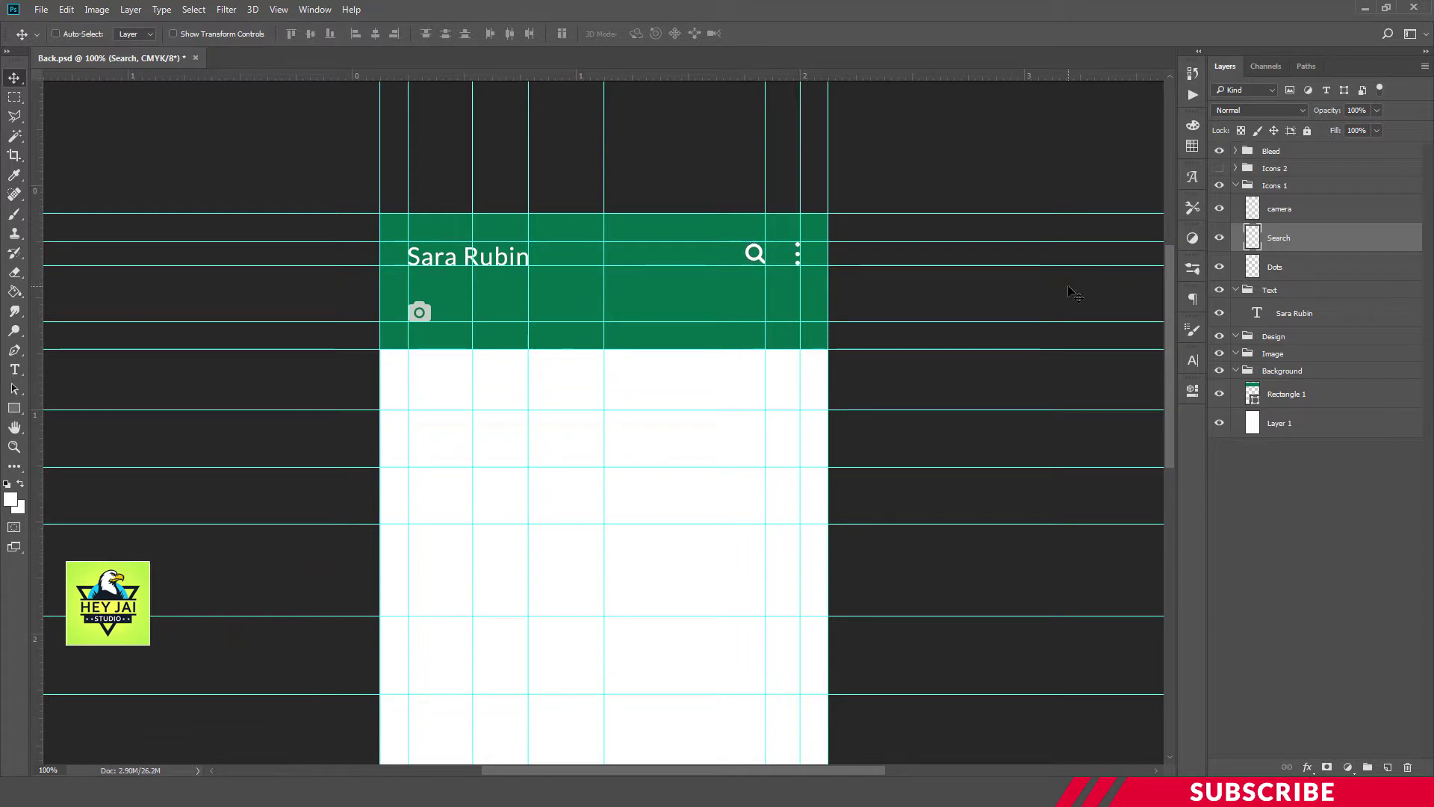
key("Left")
key("Down")
key("Left")
key("Left")
key("Left")
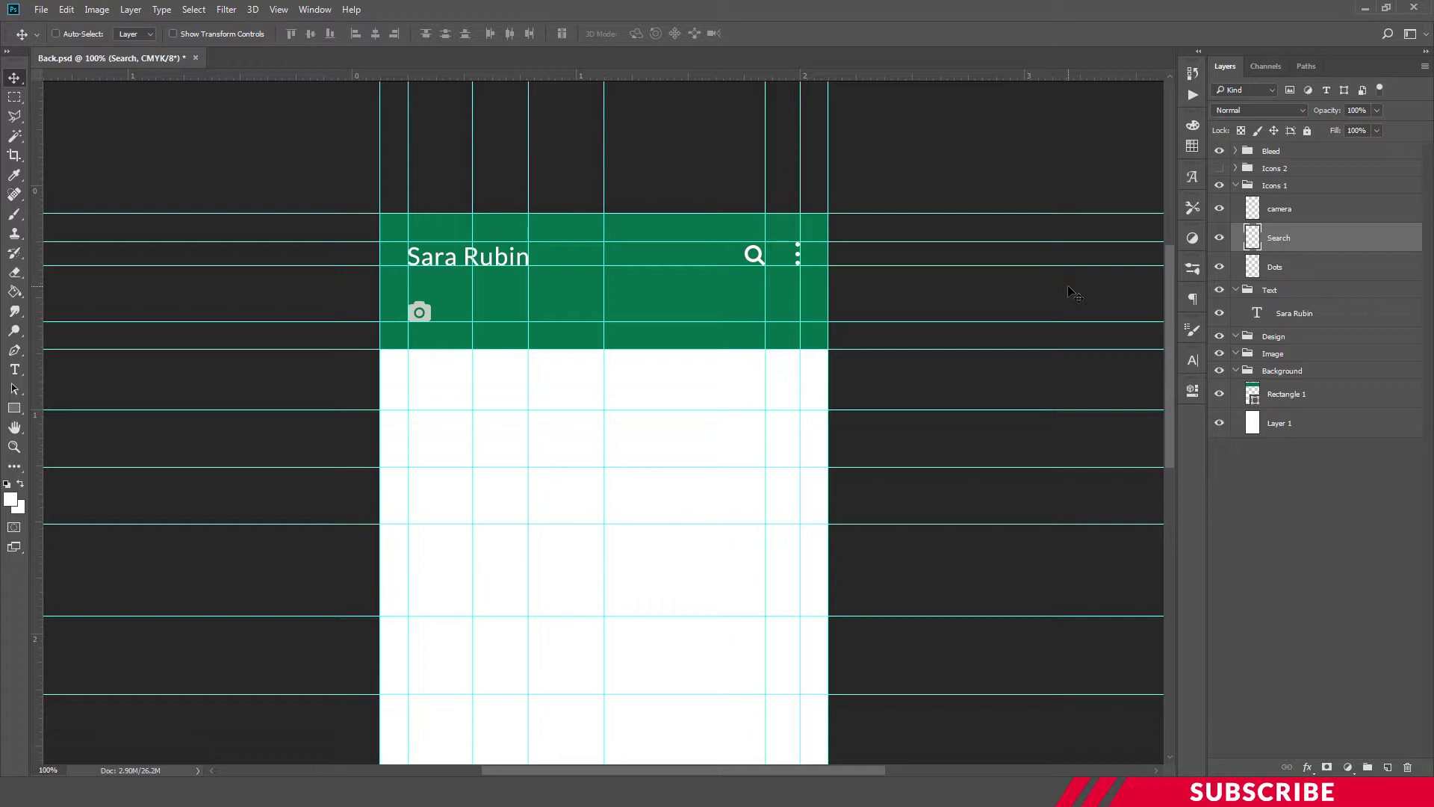
Collapse Icons 1, add a new layer in the Text group, and set type size to 4 pt
left_click(1263, 185)
left_click(1237, 185)
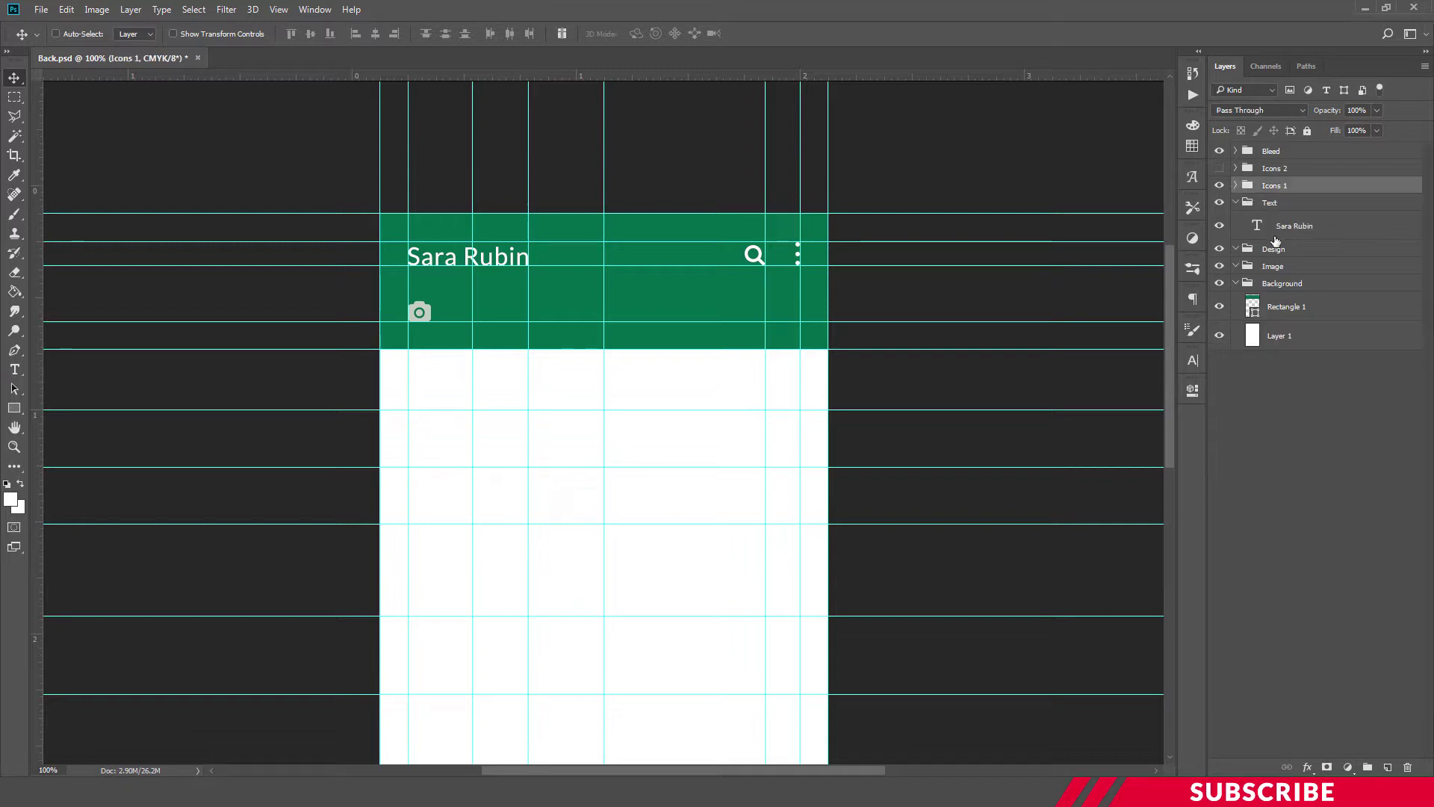
left_click(1276, 203)
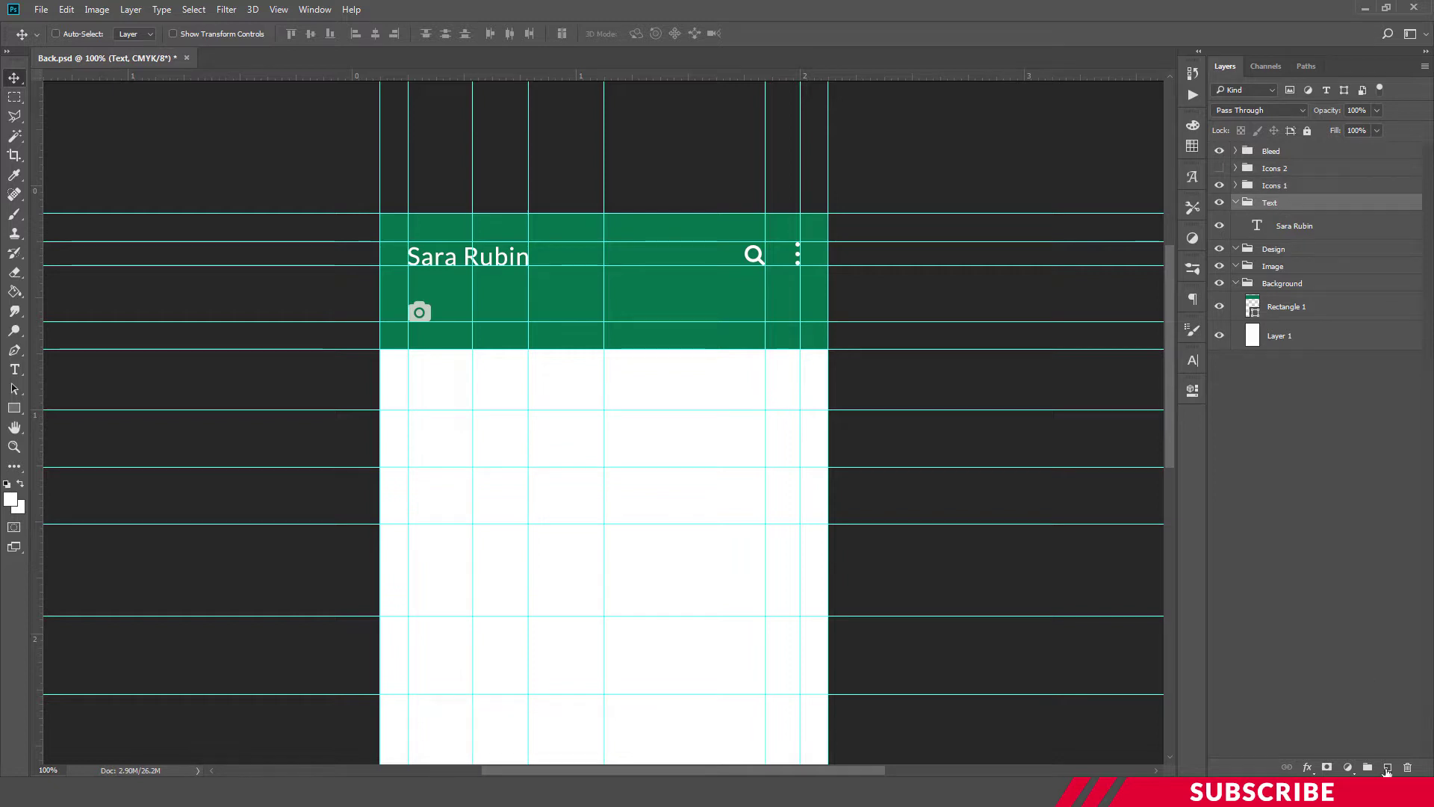
left_click(1387, 768)
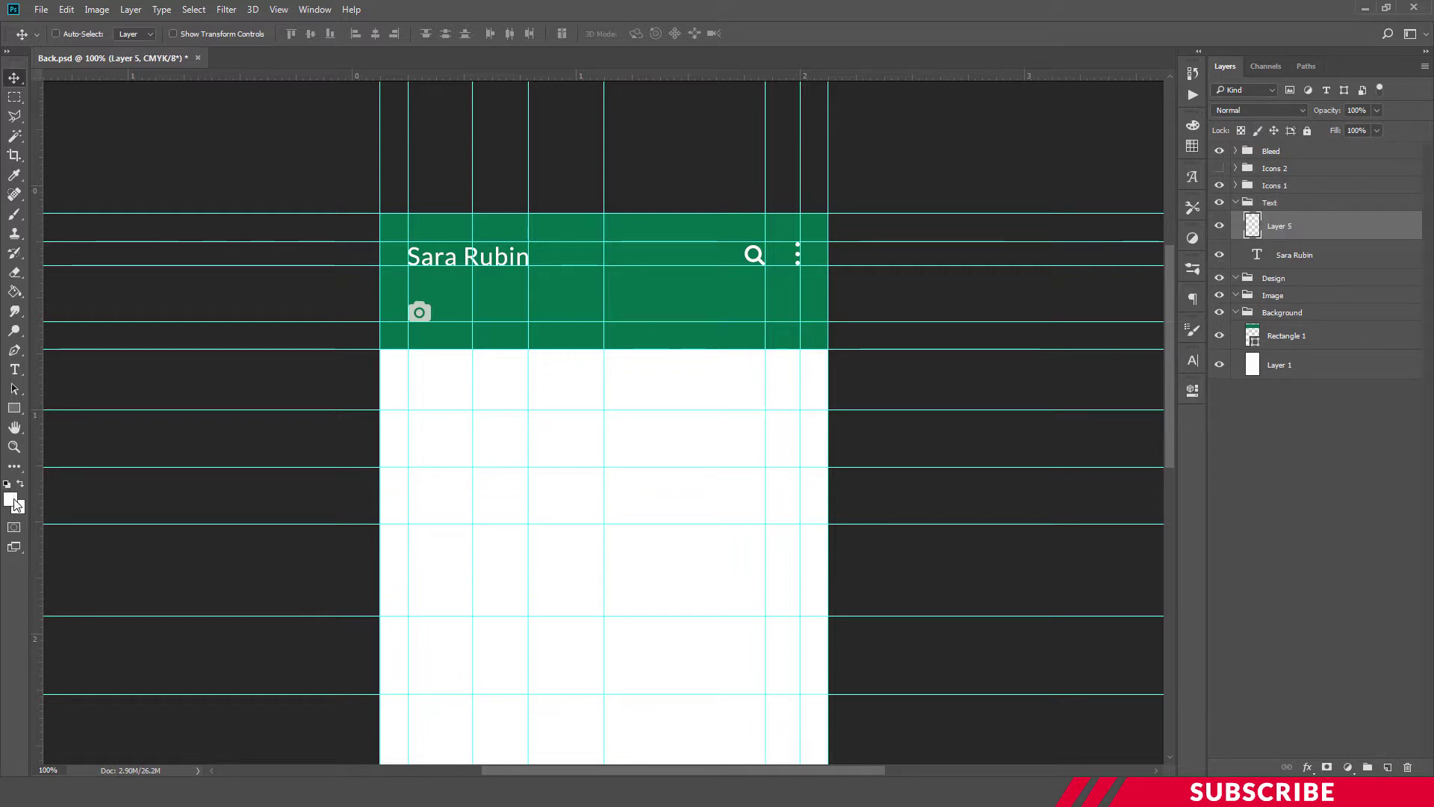
key("t")
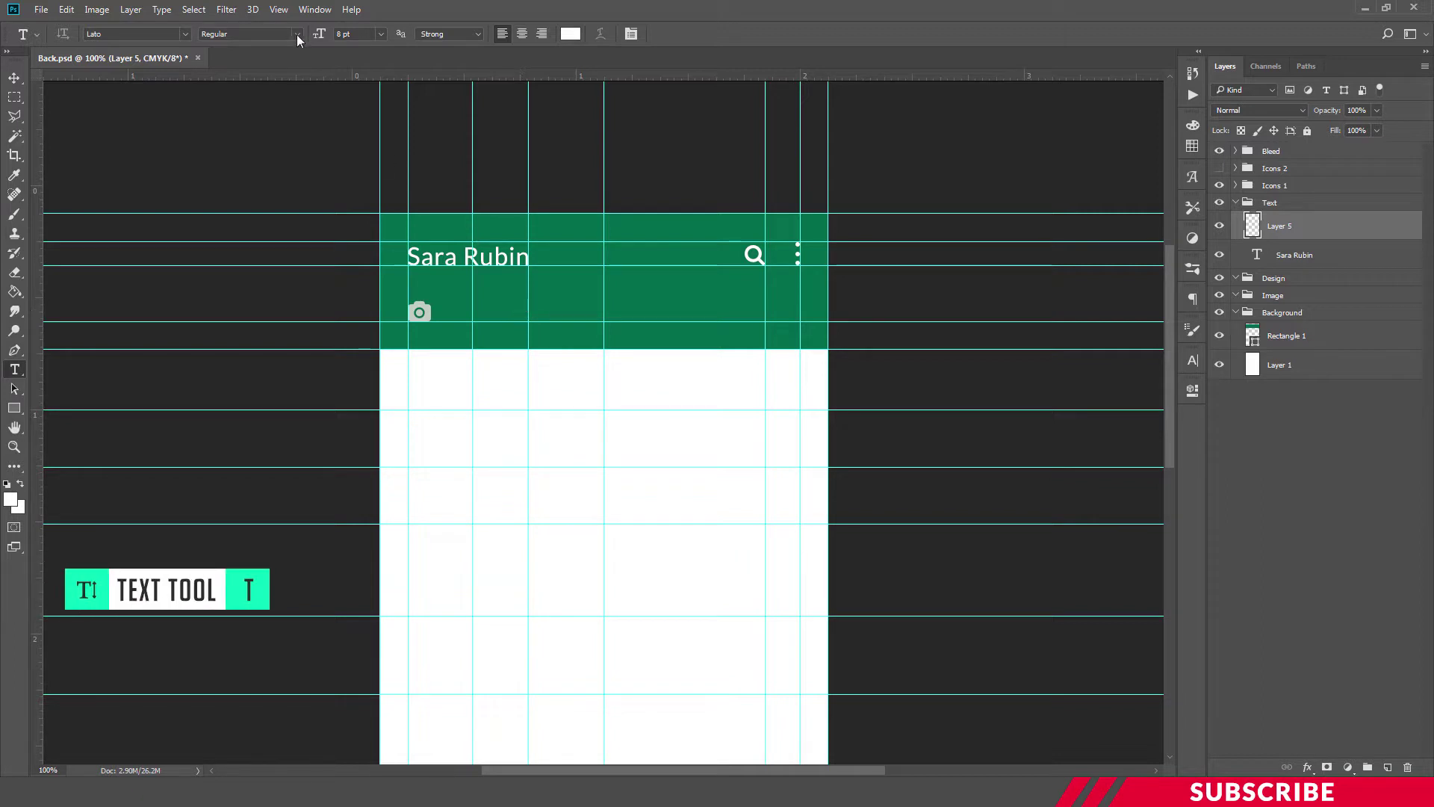
left_click(352, 34)
type("4")
Type the CHATS label beside the camera icon and shift it slightly down and right
left_click(498, 315)
type("CHATS")
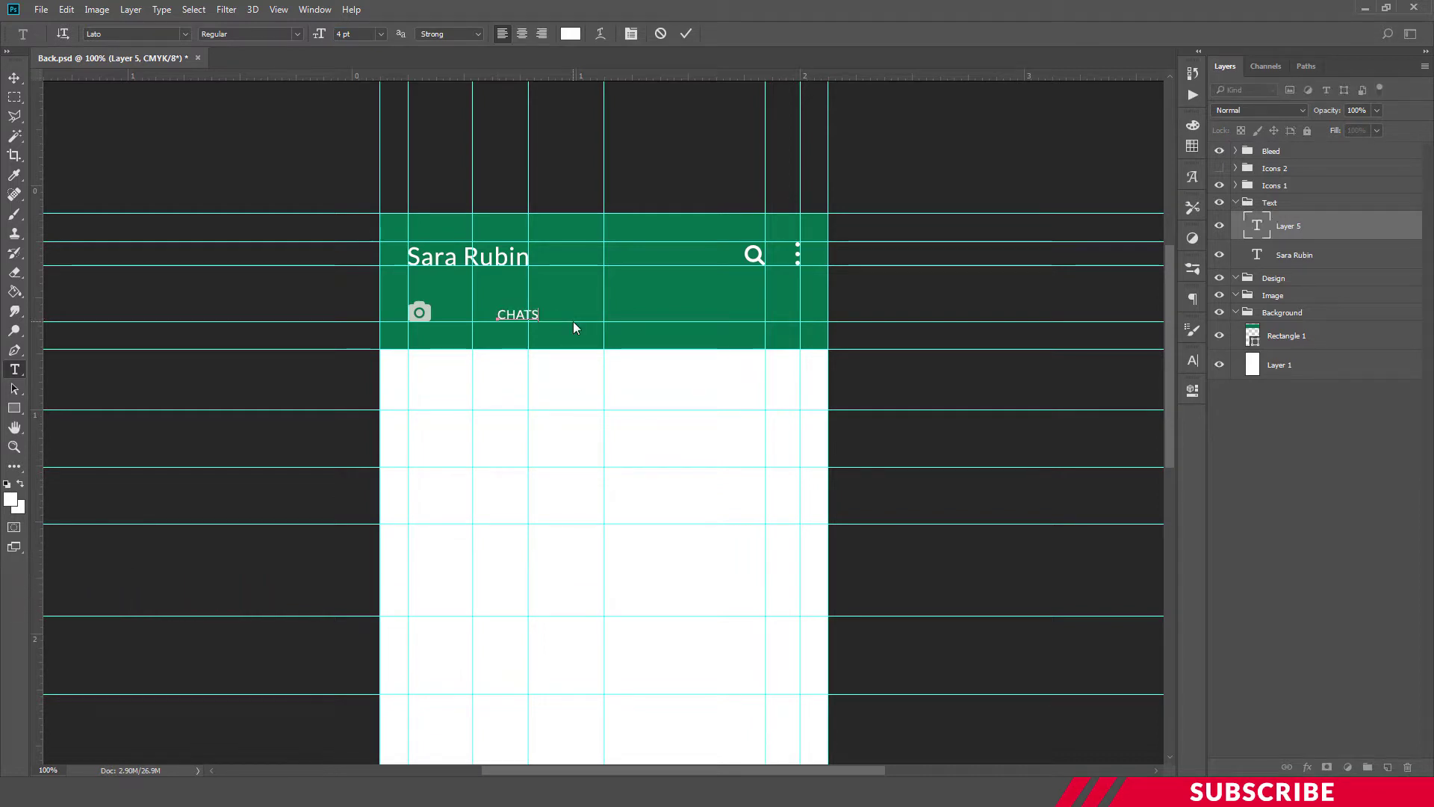
key("ctrl+Return")
key("v")
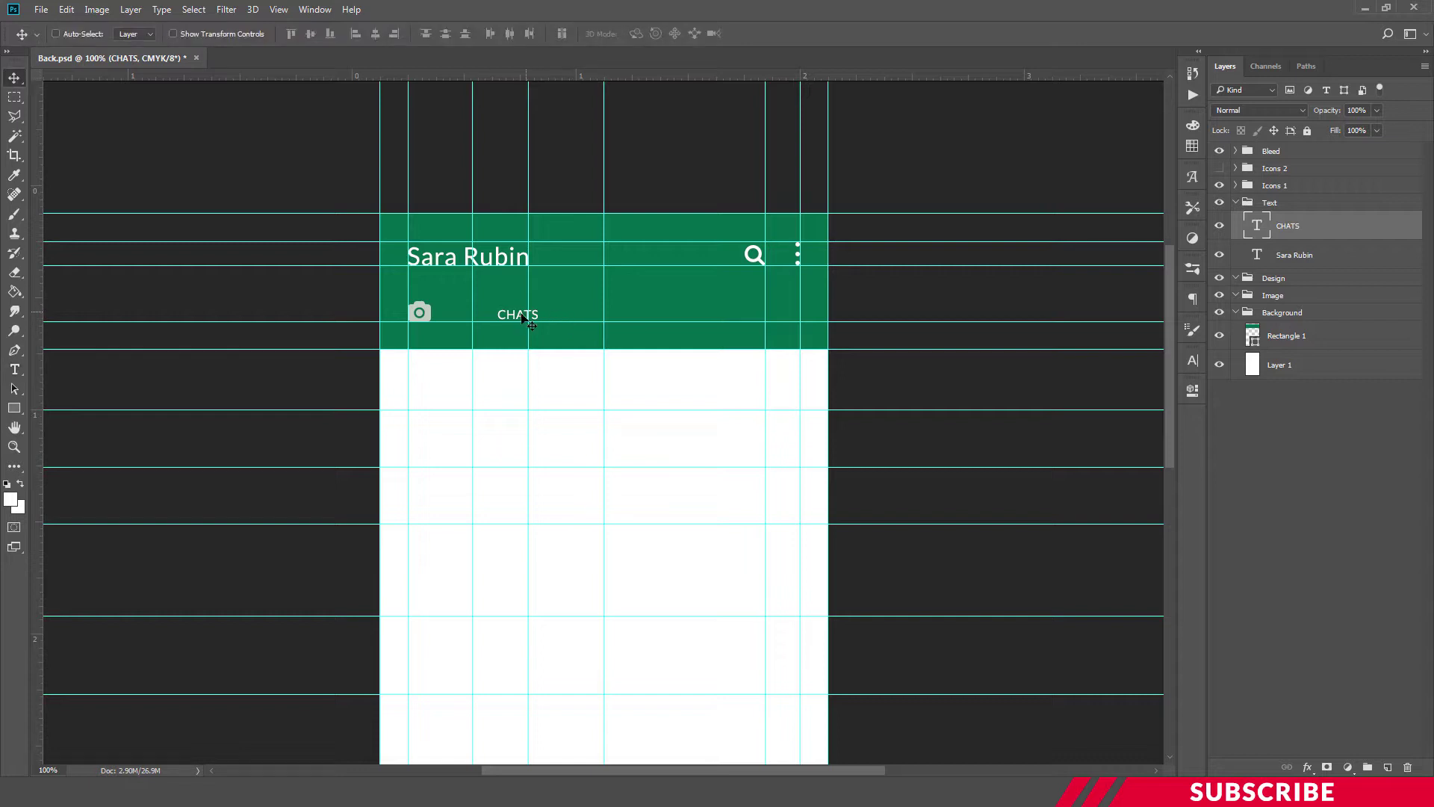
left_click_drag(519, 314, 532, 321)
key("ctrl+plus")
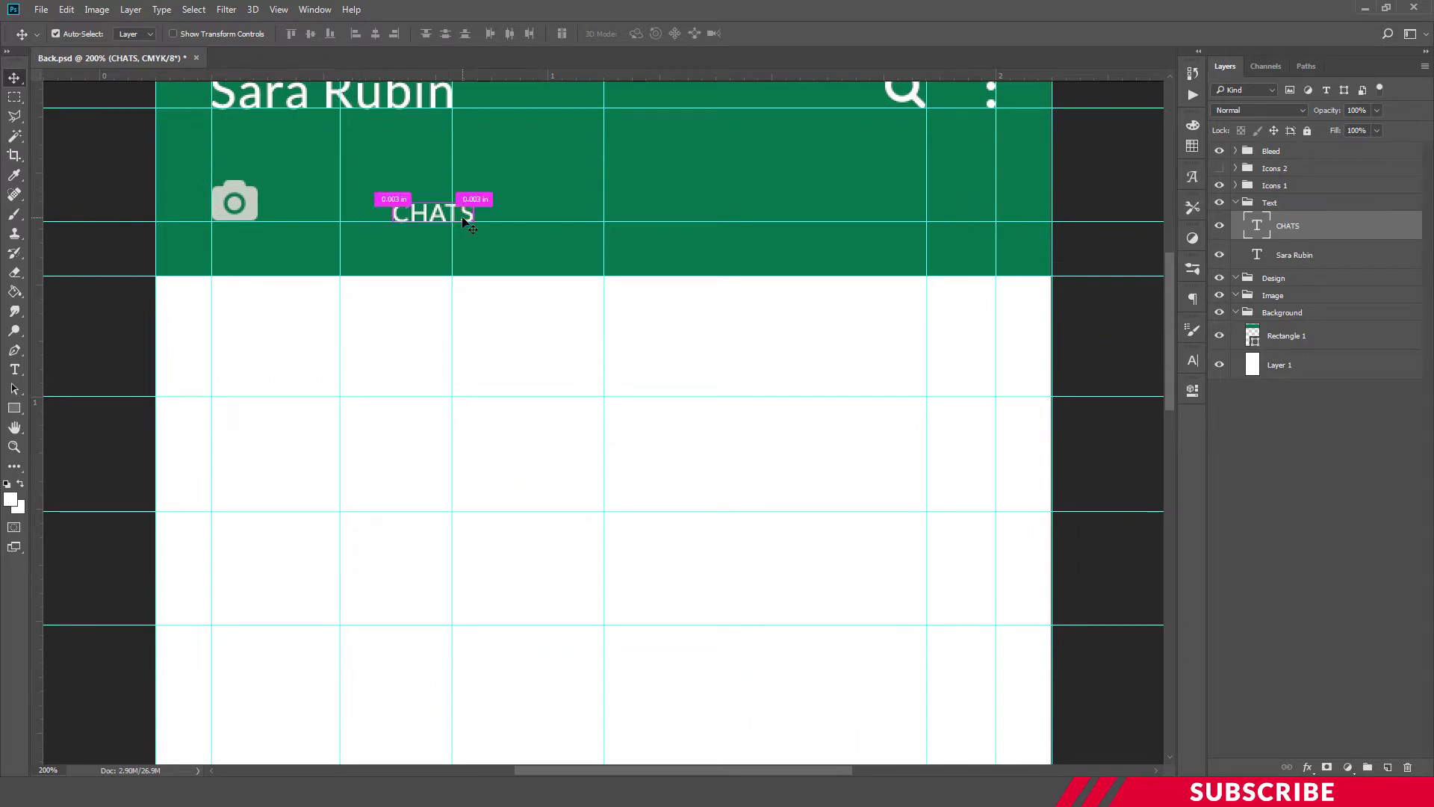
key("ctrl+t")
left_click_drag(469, 216, 486, 217)
key("Return")
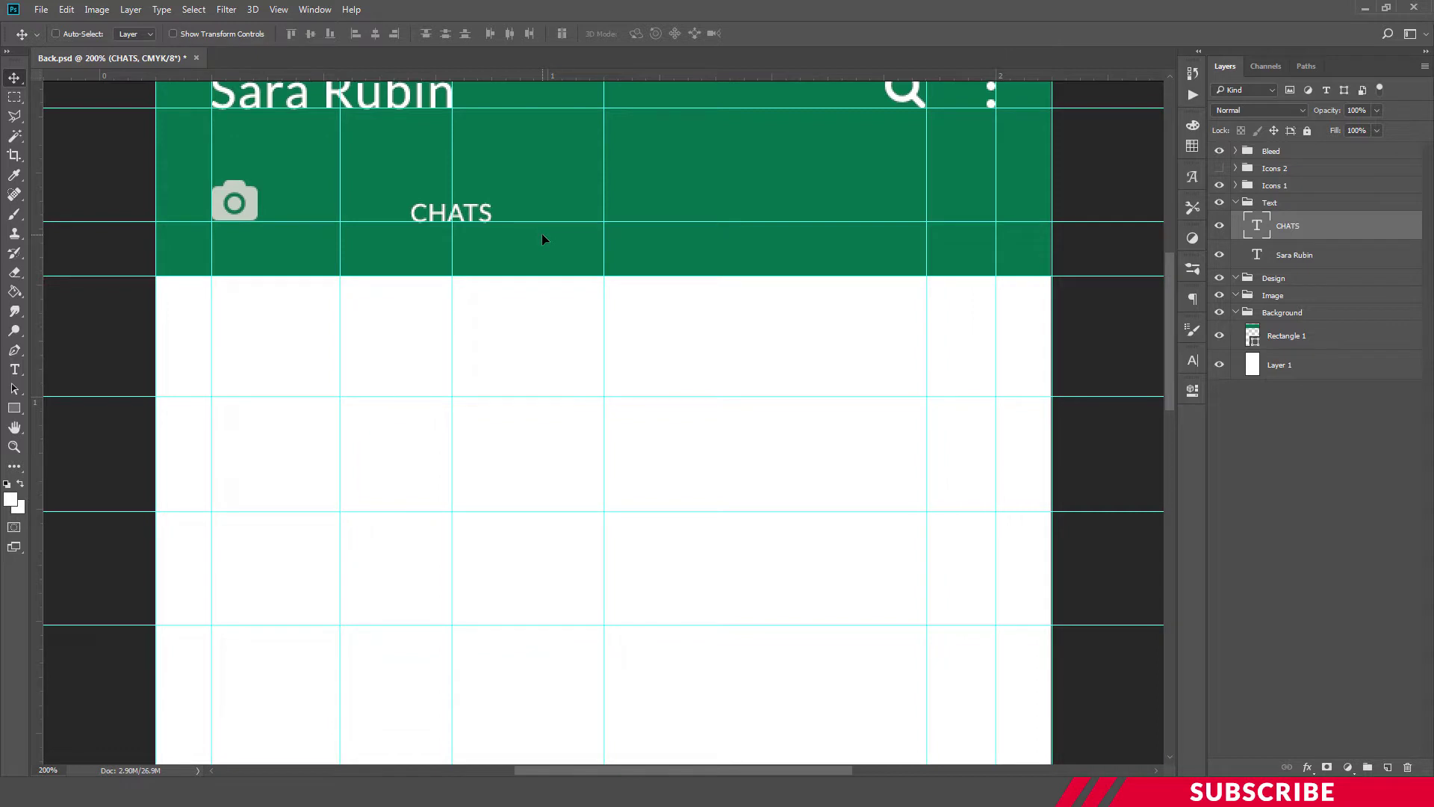
Duplicate CHATS, move the copy to the header's middle, and retype it as STATUS
key("ctrl+j")
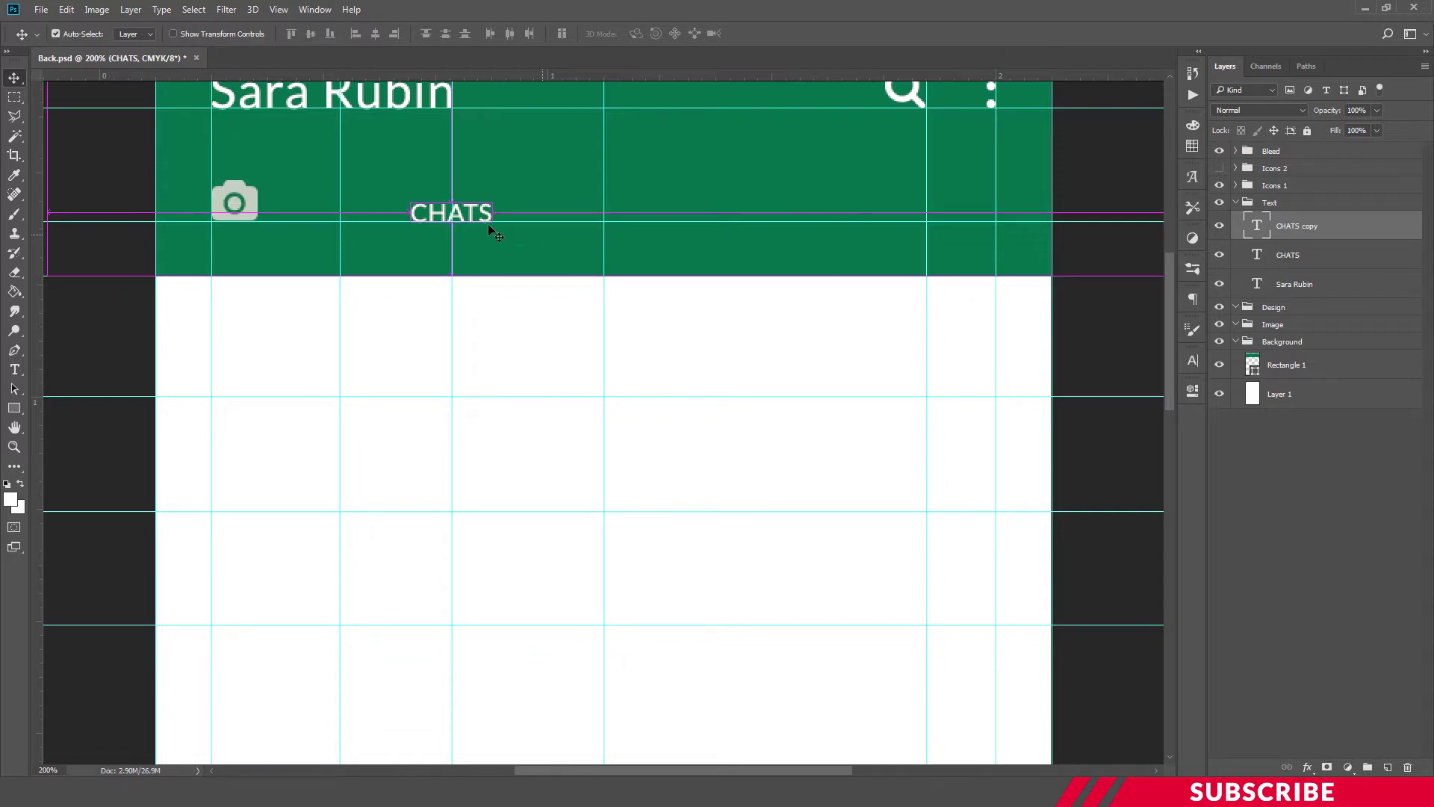
left_click_drag(475, 213, 677, 219)
key("t")
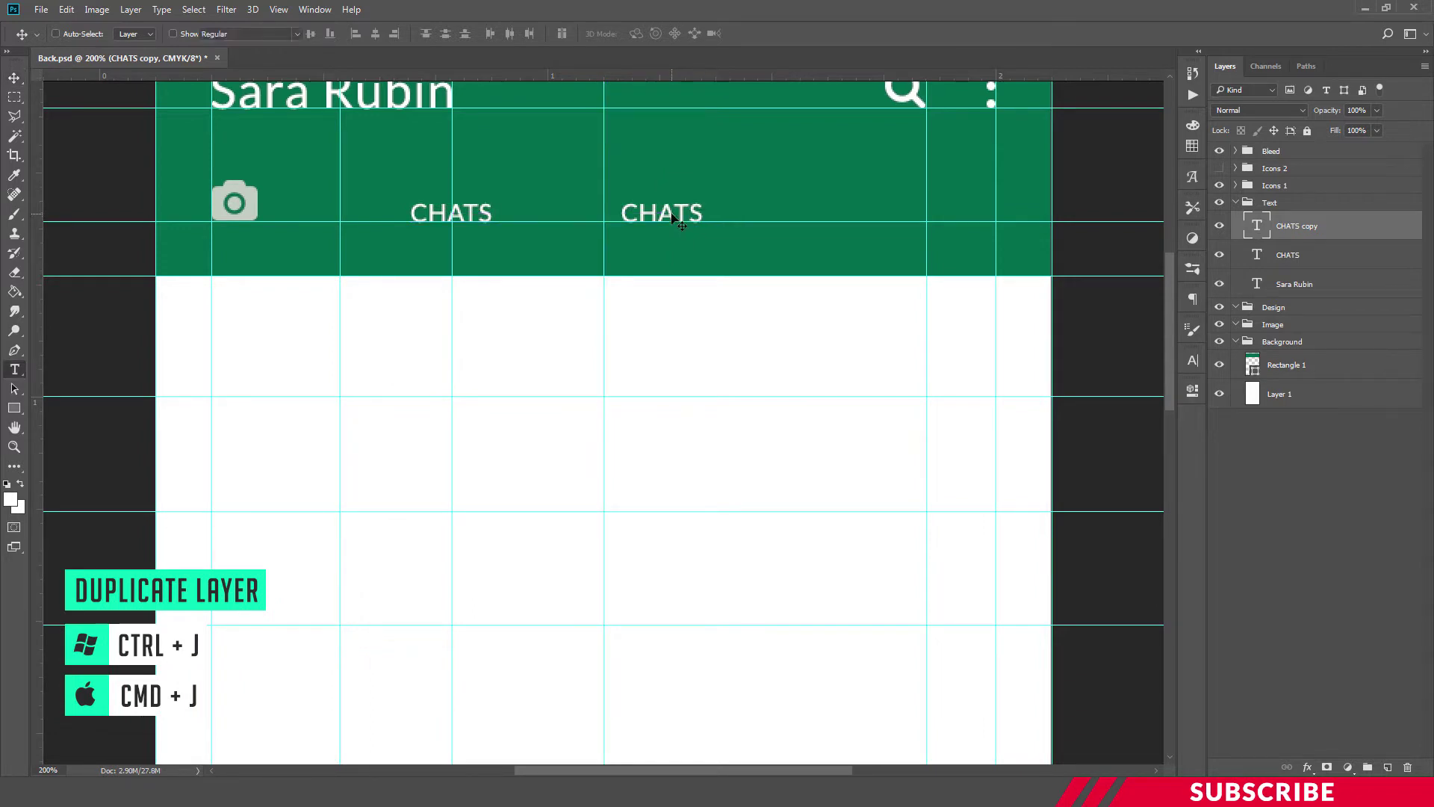
double_click(670, 213)
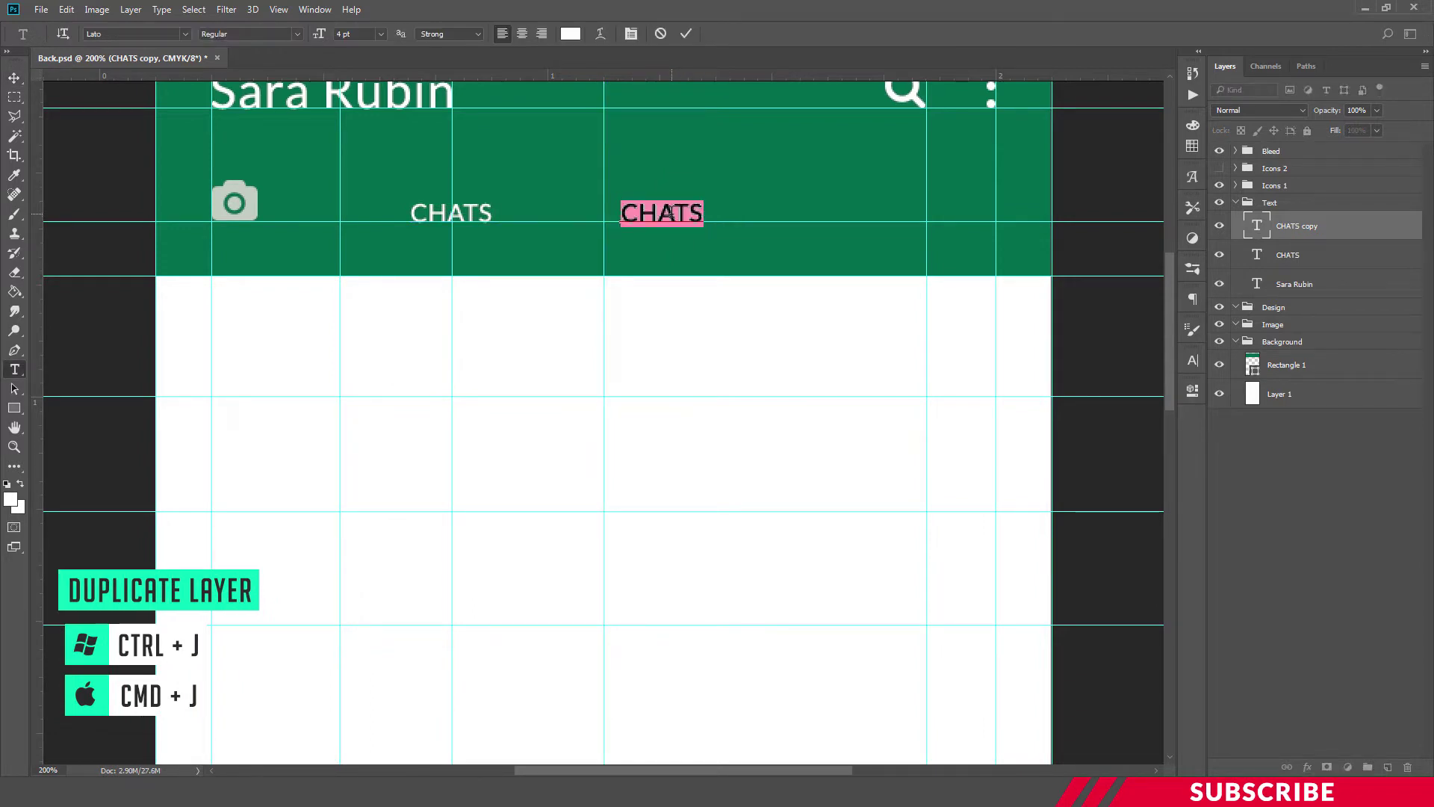
type("STATUS")
key("ctrl+Return")
left_click(14, 77)
left_click_drag(769, 292, 774, 290)
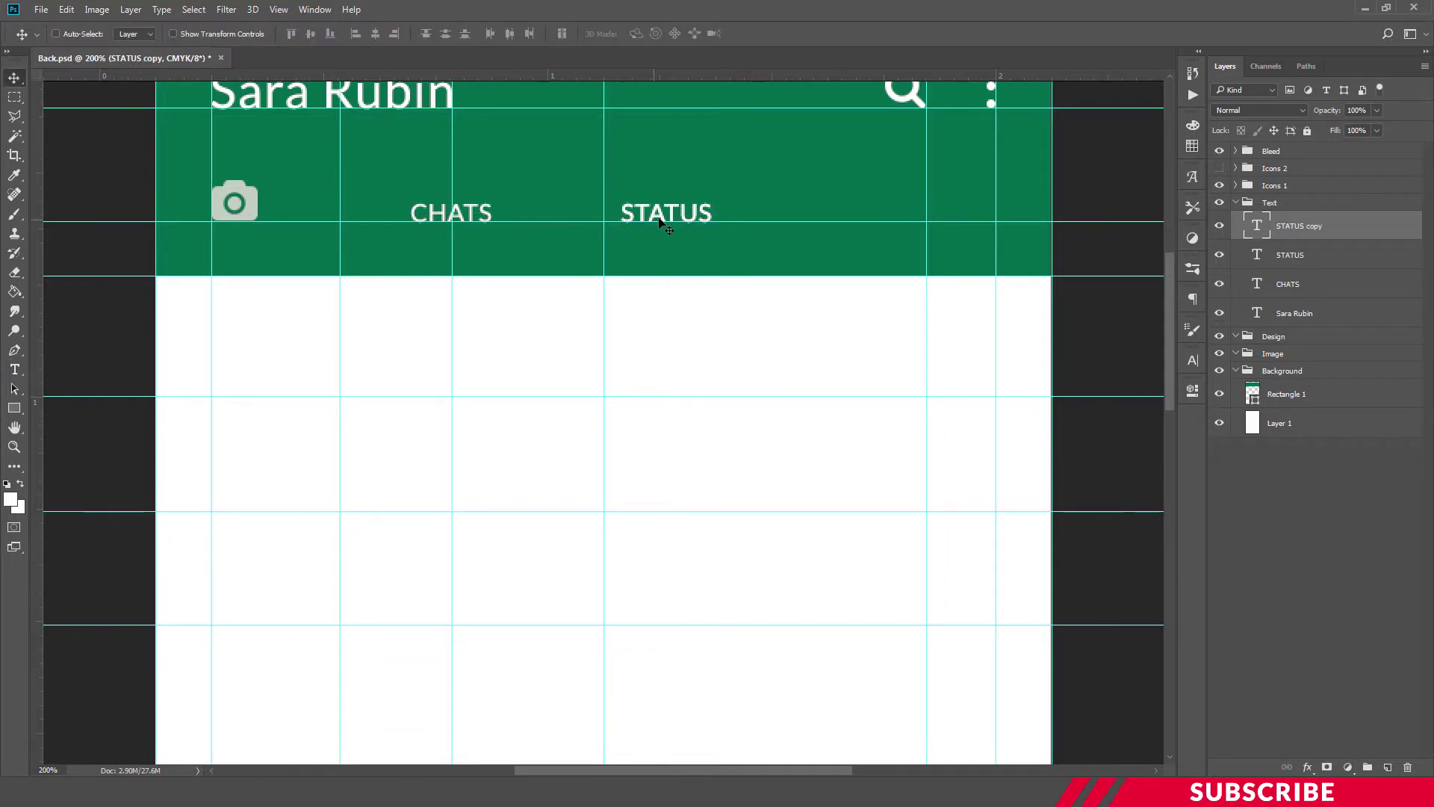
Copy STATUS further right as an all-caps CALLS label, then hide guides to preview the header
left_click_drag(689, 214, 867, 219)
key("t")
double_click(872, 211)
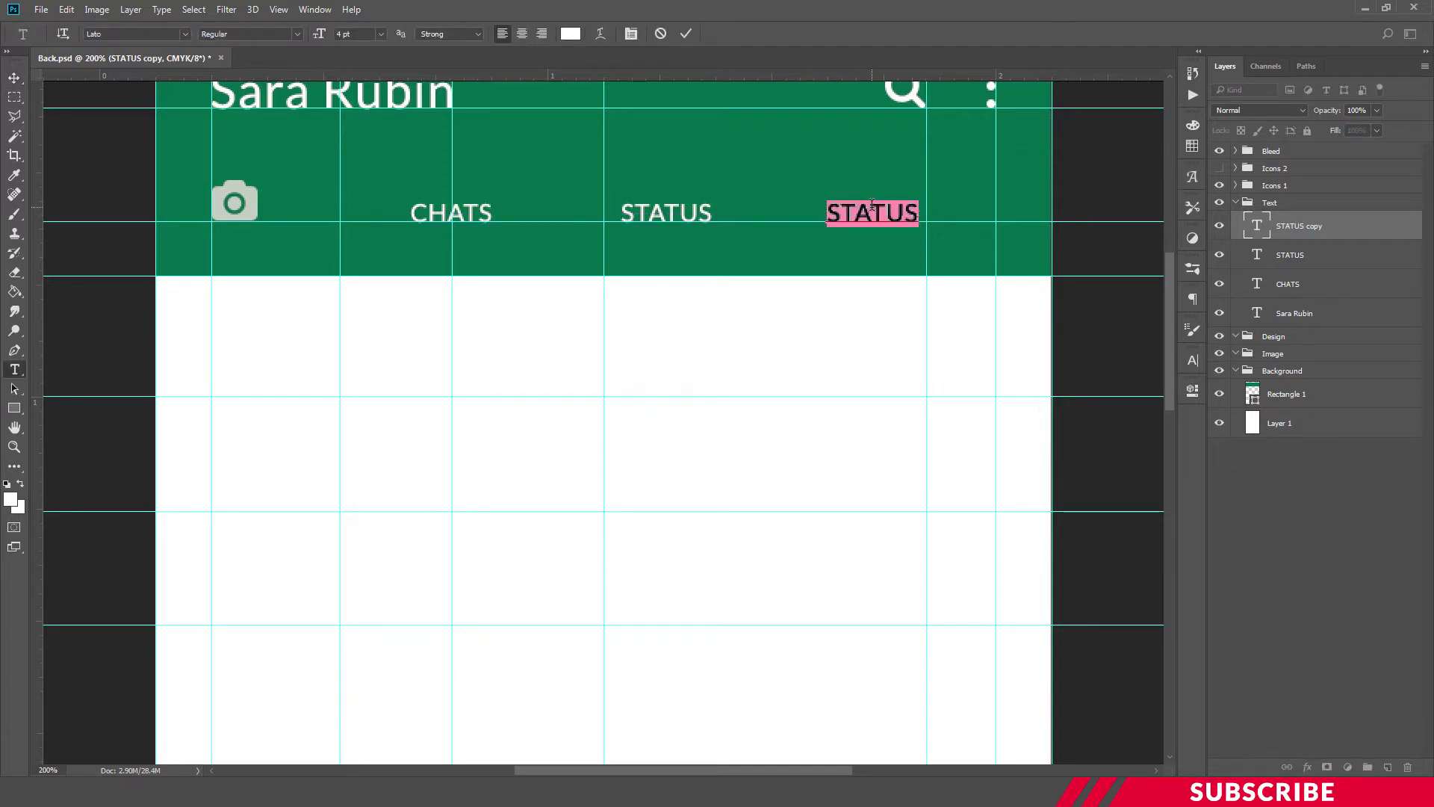
type("Calls")
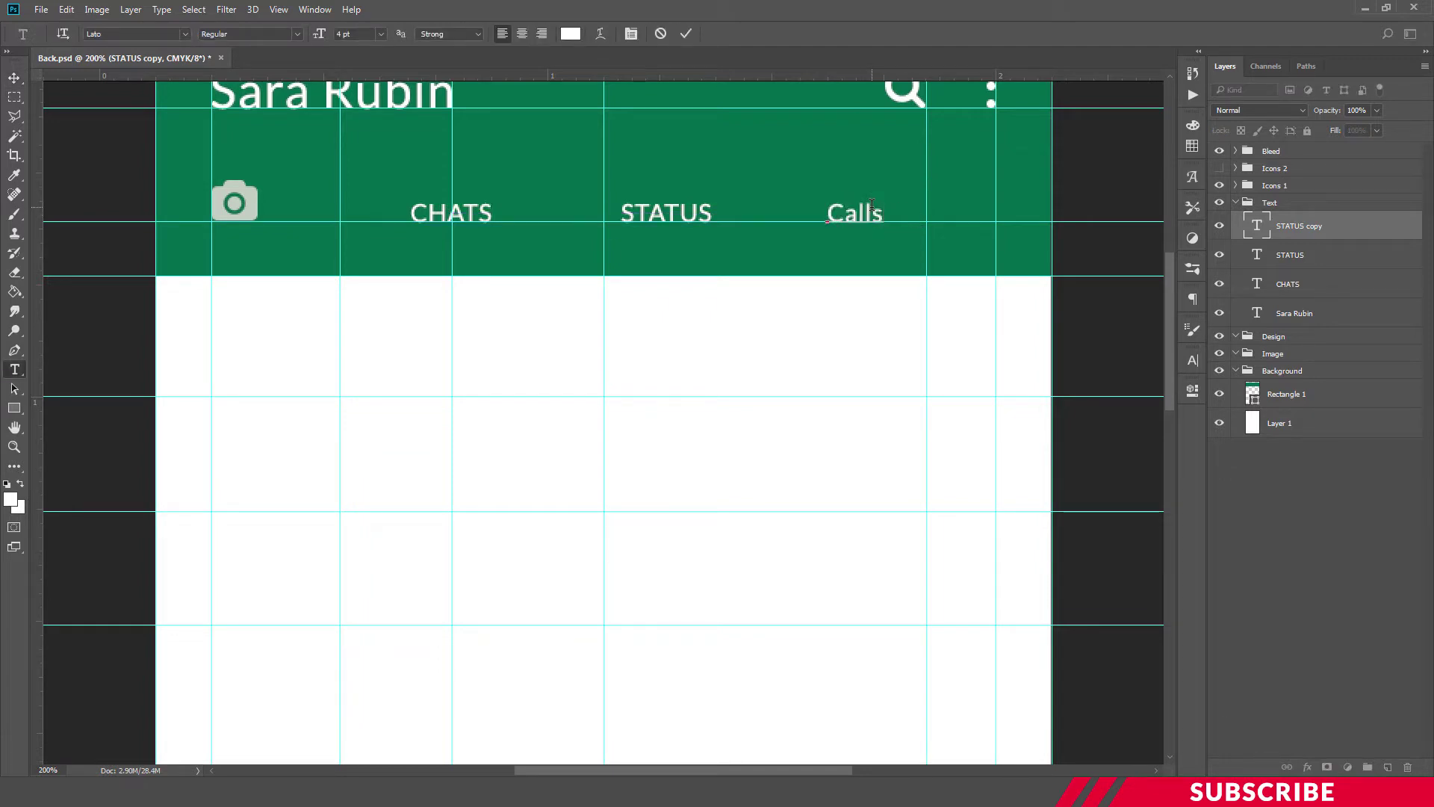
double_click(872, 205)
left_click(872, 205)
key("ctrl+shift+k")
key("ctrl+Return")
key("v")
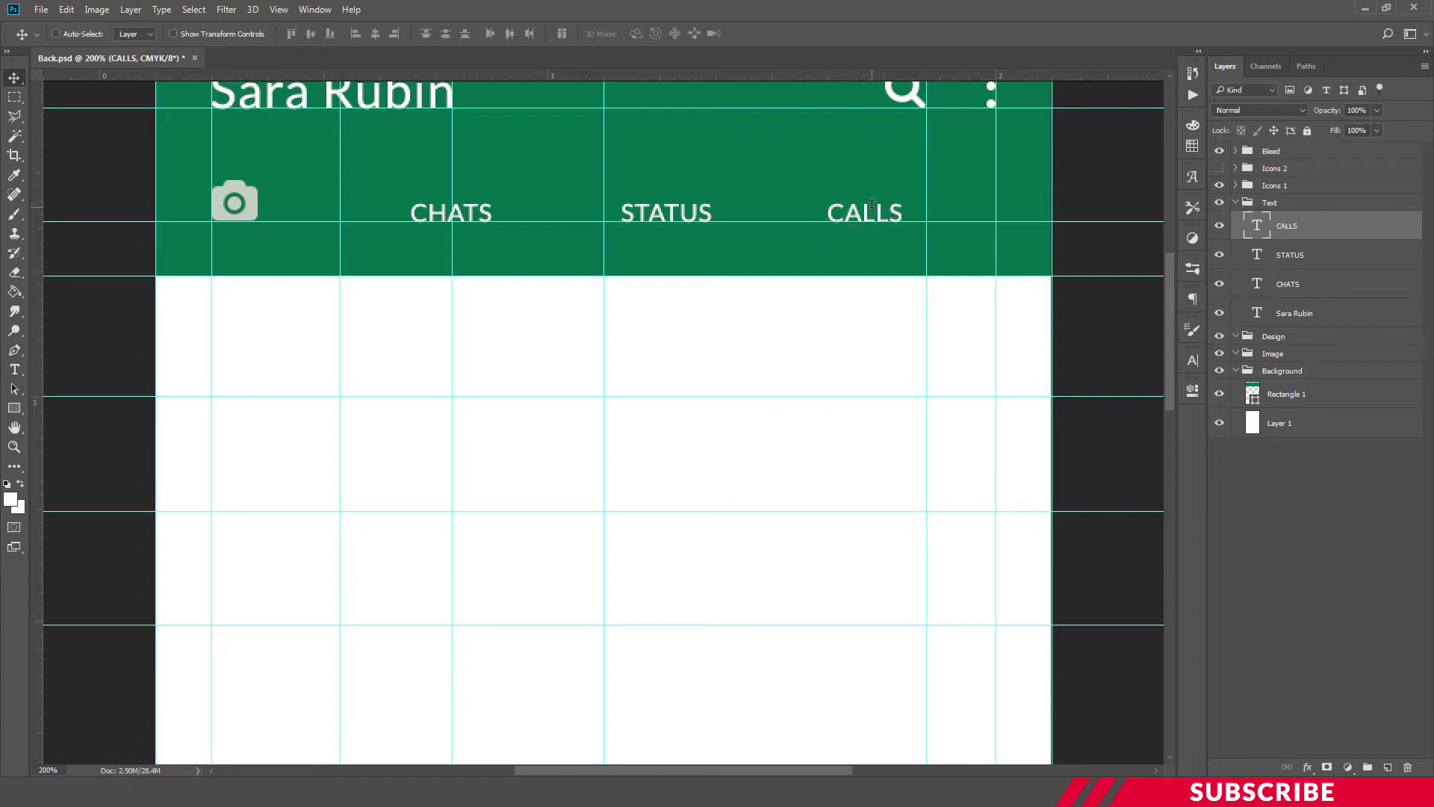
left_click_drag(878, 213, 890, 212)
key("ctrl")
key("ctrl+minus")
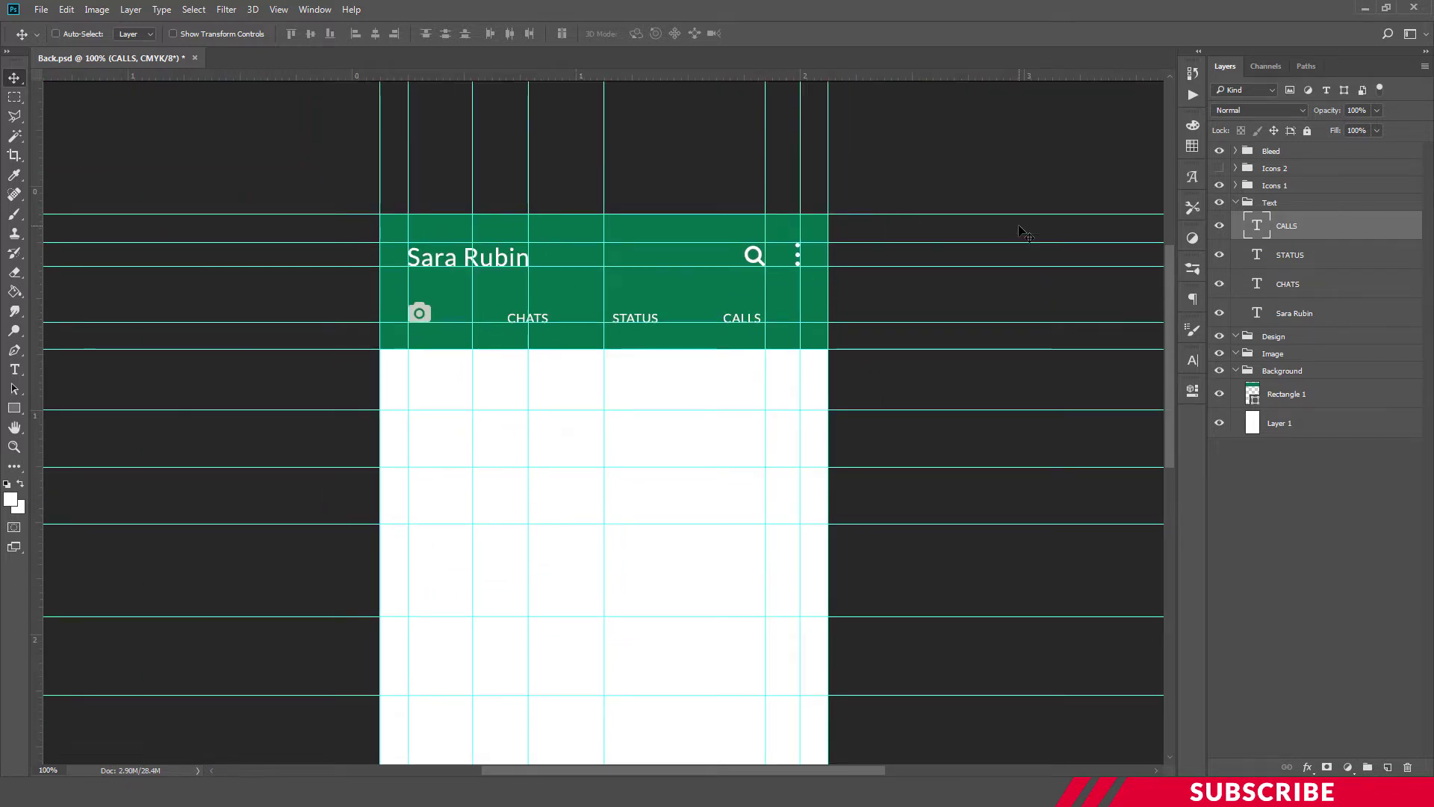
key("ctrl+semicolon")
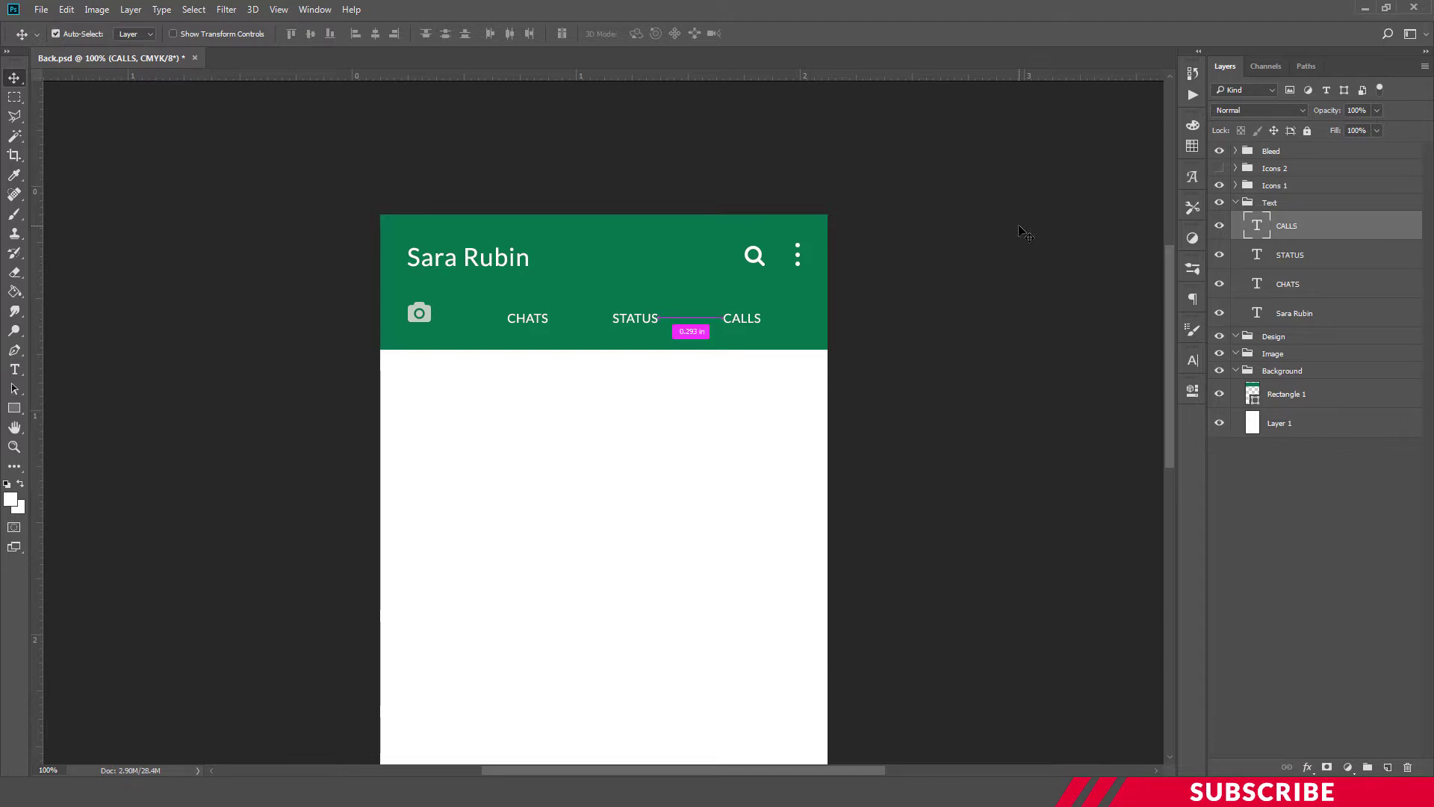
Add a new empty layer above CALLS and set the foreground colour to black
key("ctrl+semicolon")
key("ctrl+minus")
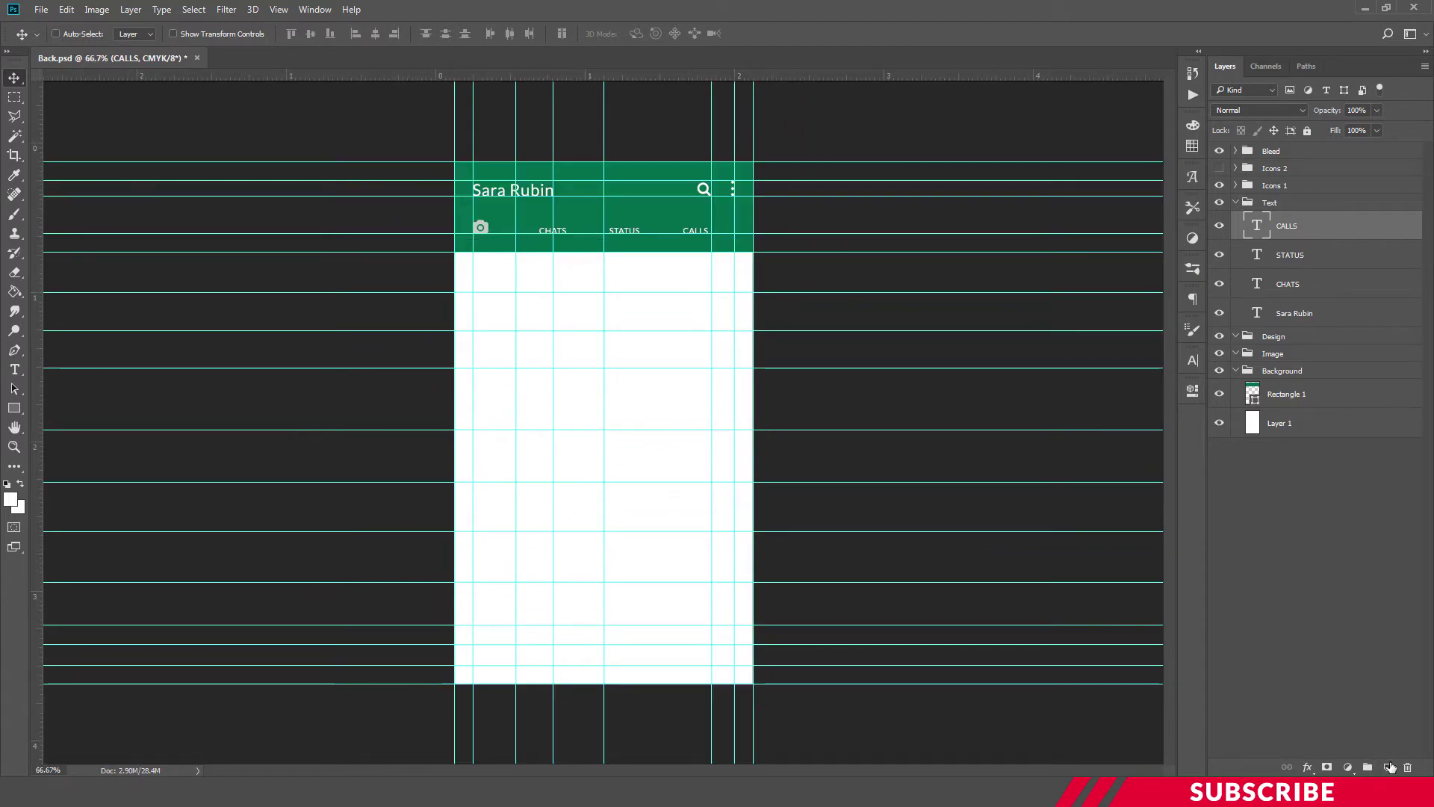
left_click(1389, 767)
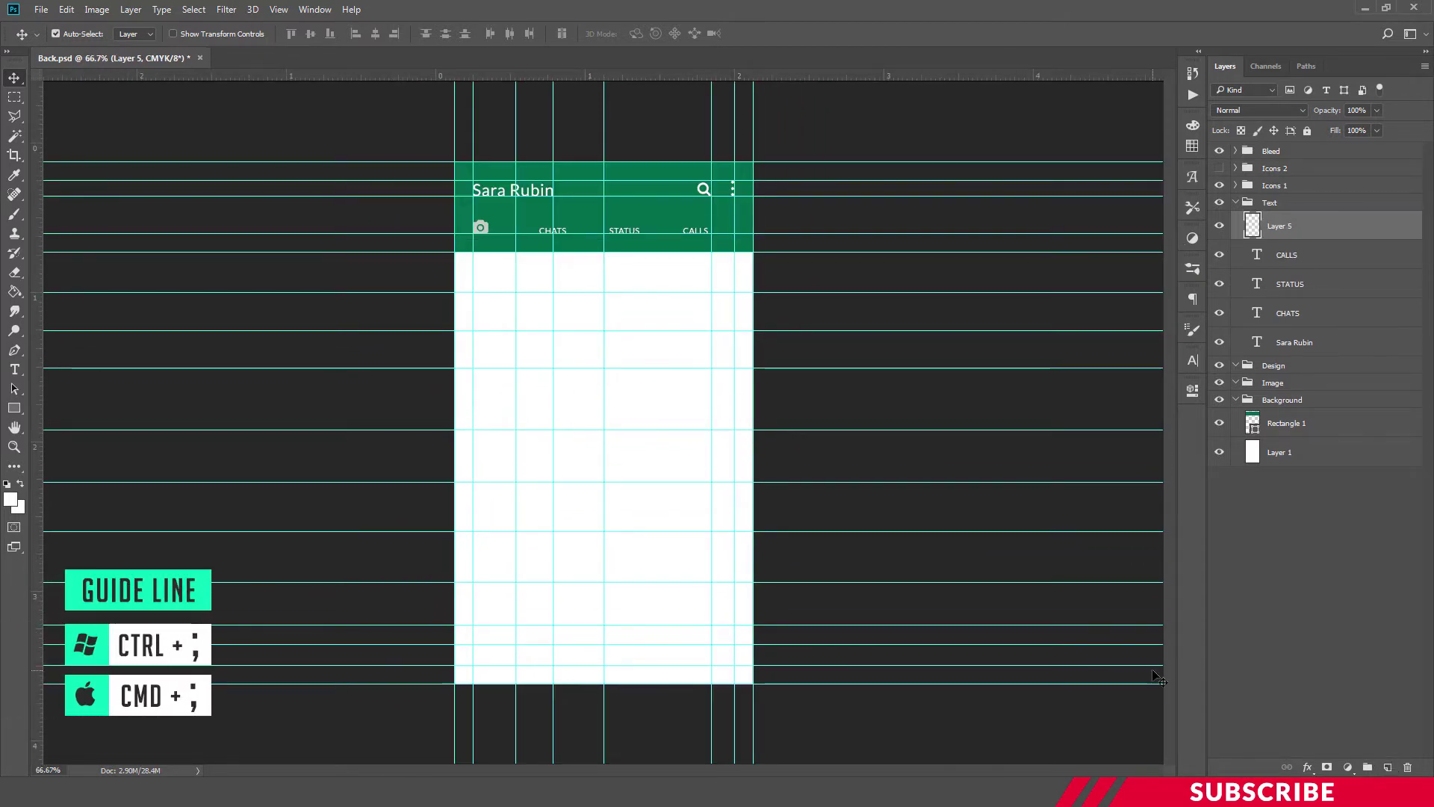
key("ctrl+plus")
key("ctrl+plus")
left_click(10, 499)
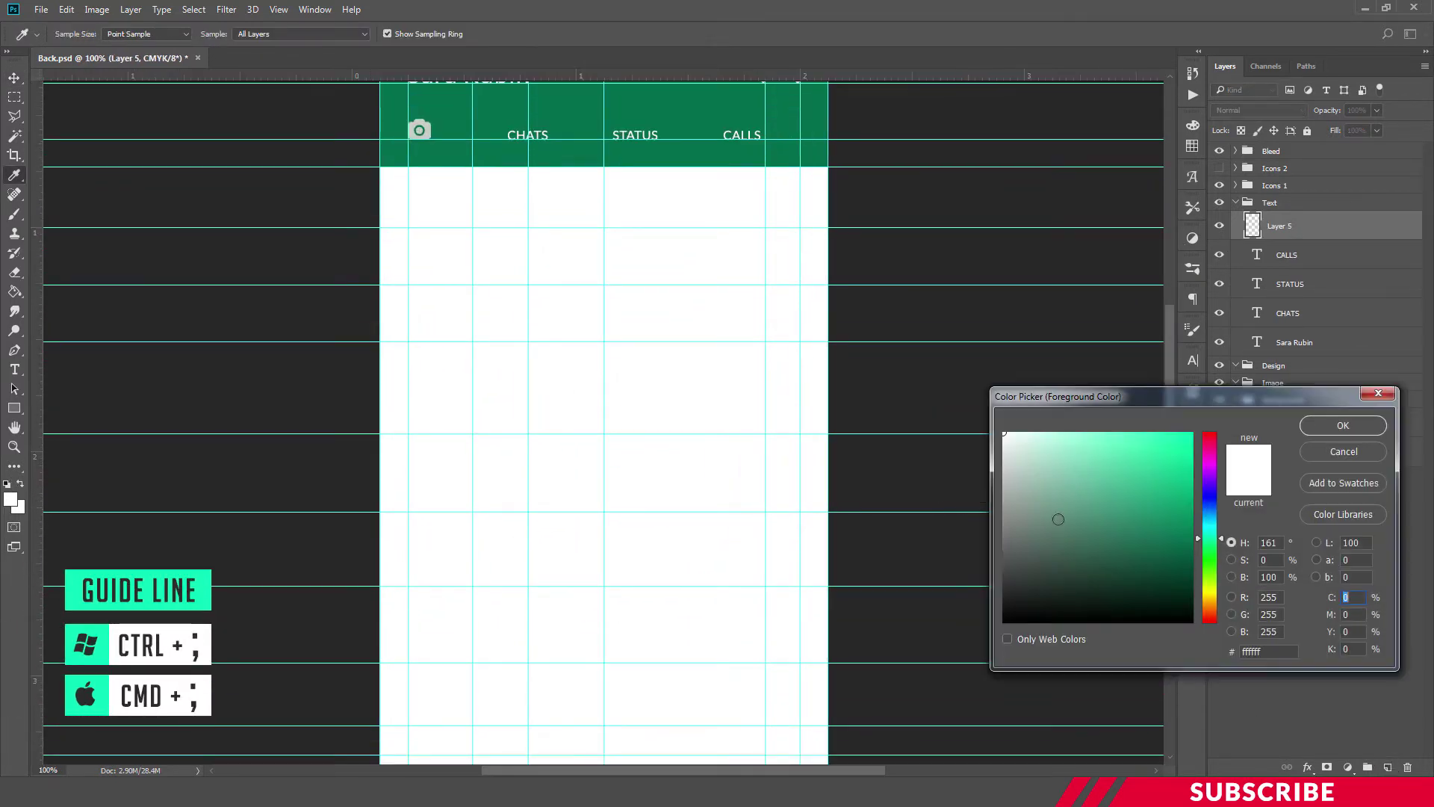
left_click_drag(1062, 523, 975, 642)
left_click(1373, 428)
key("v")
Type the person's name below the header and set it to 9 pt
key("t")
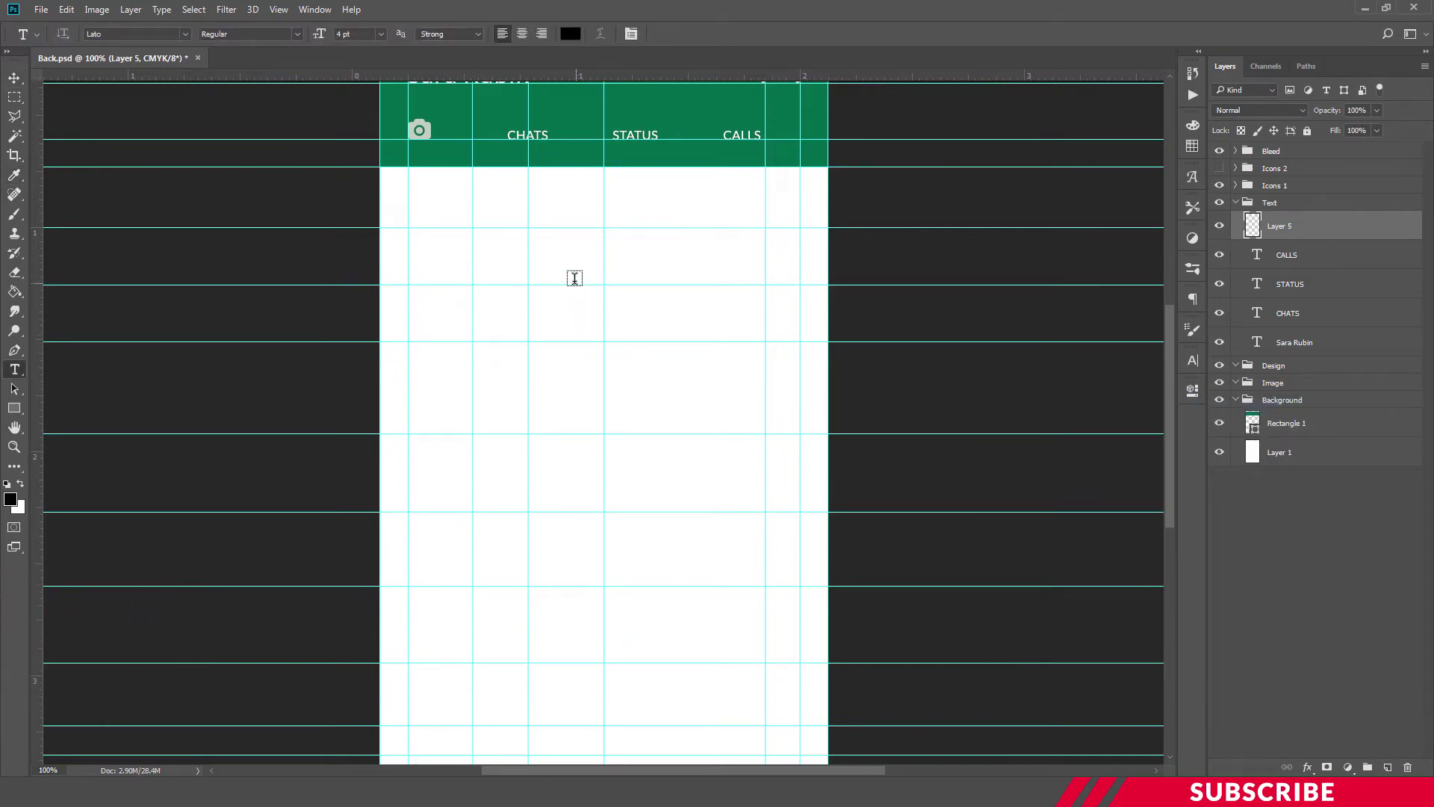
left_click(565, 272)
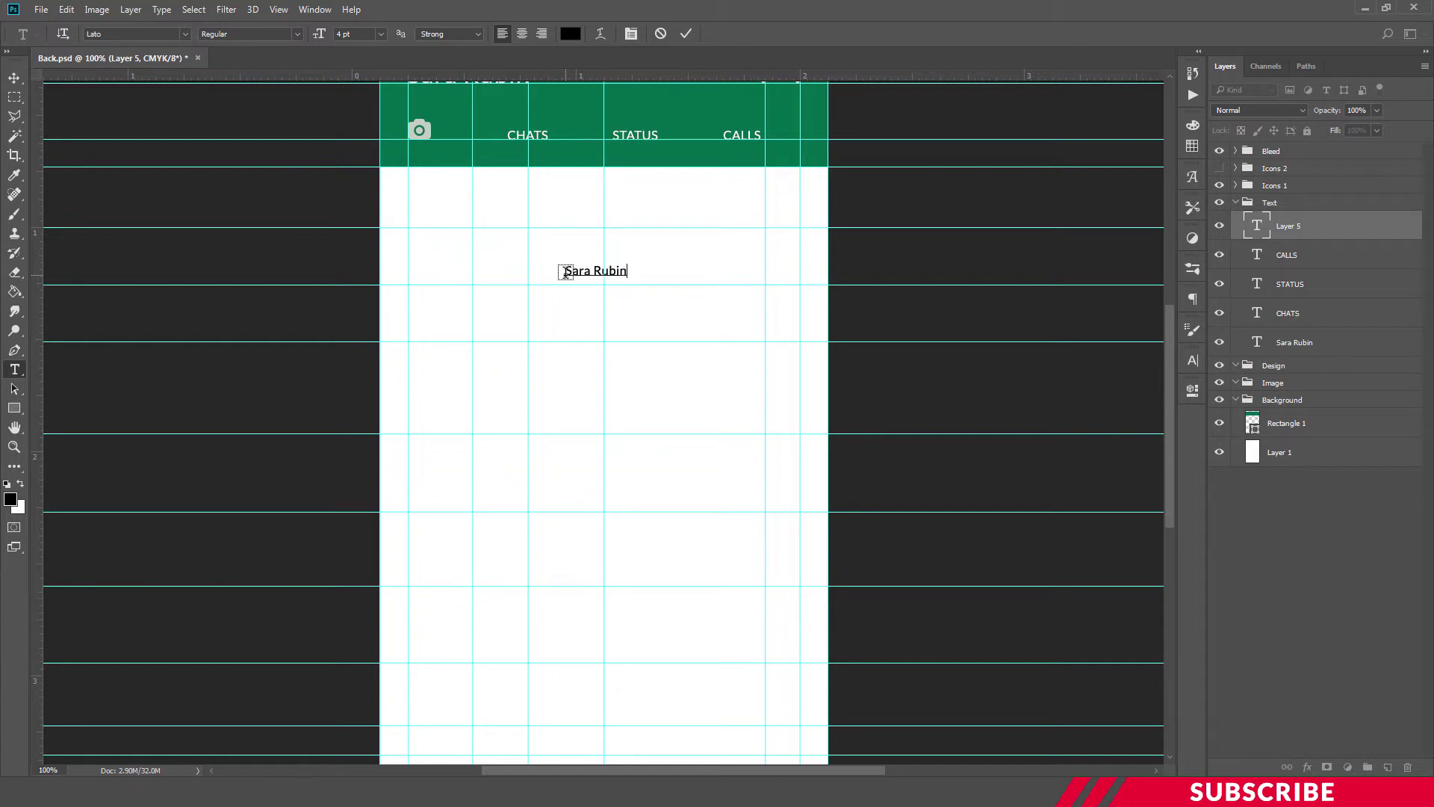
key("ctrl+a")
left_click(351, 34)
type("9")
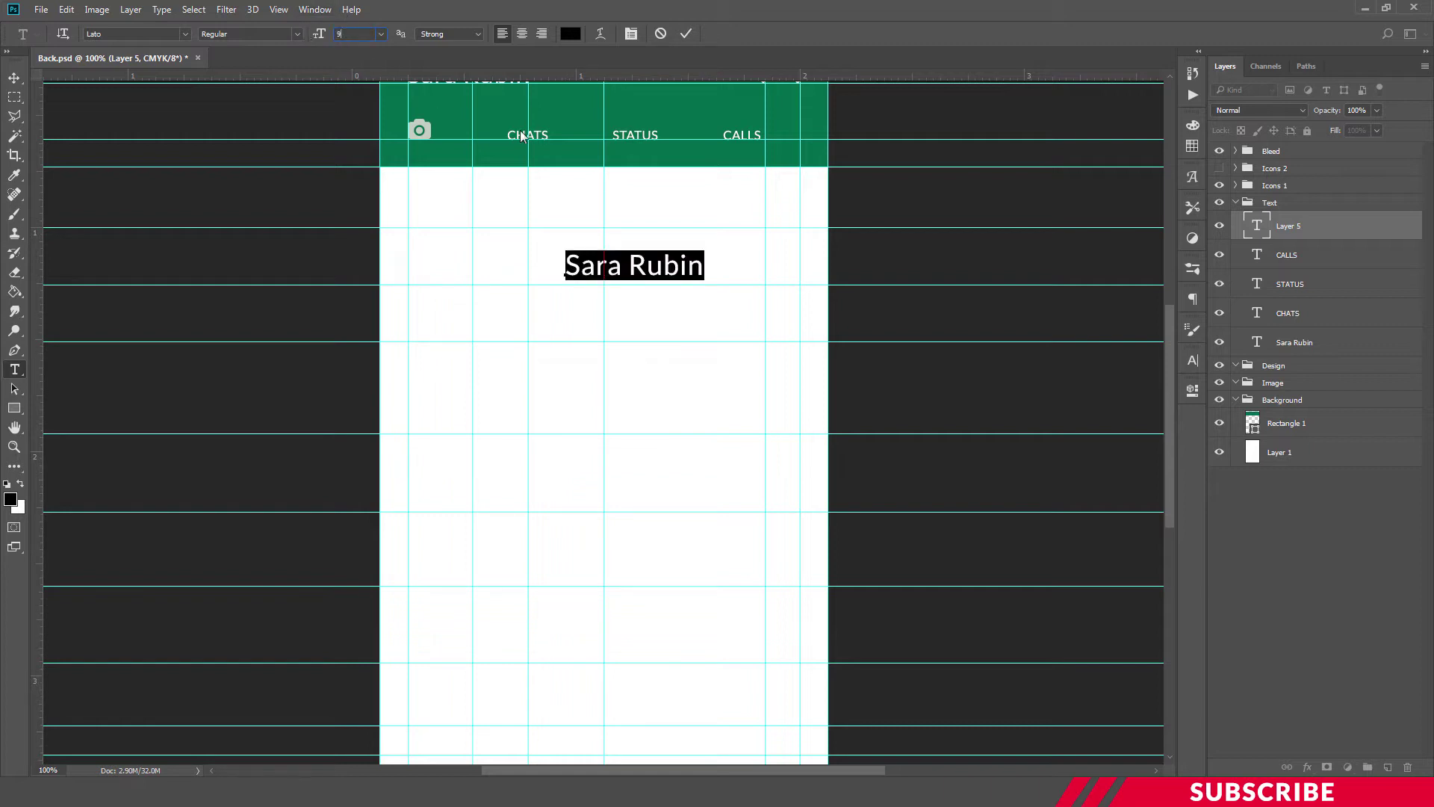
left_click(691, 263)
key("ctrl+Return")
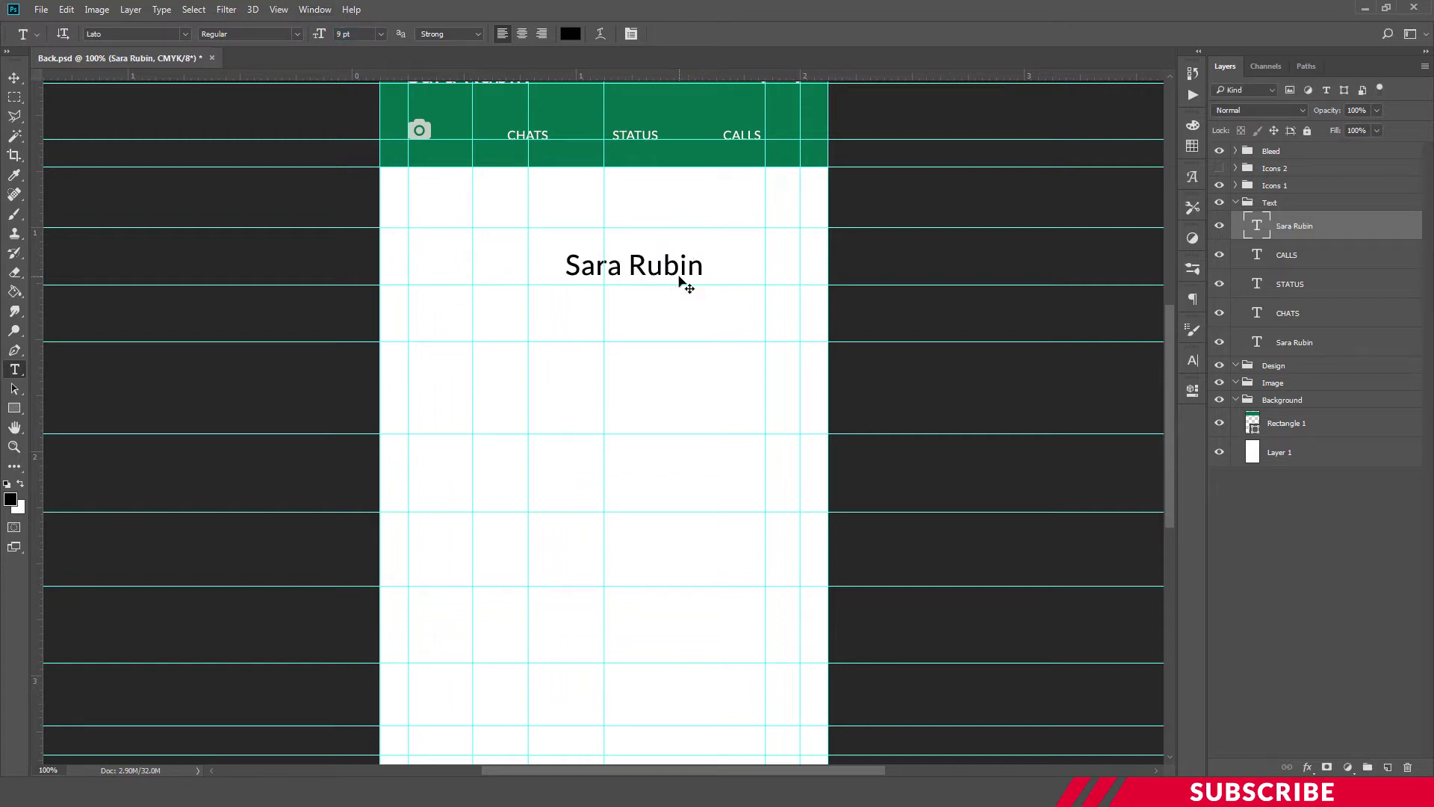
key("ctrl+t")
Centre the name on the page's centre guide, nudge it into place, and drag a copy just below
left_click_drag(685, 277, 651, 278)
key("Down")
key("Down")
key("Down")
key("Down")
key("Down")
key("Down")
key("Down")
key("Down")
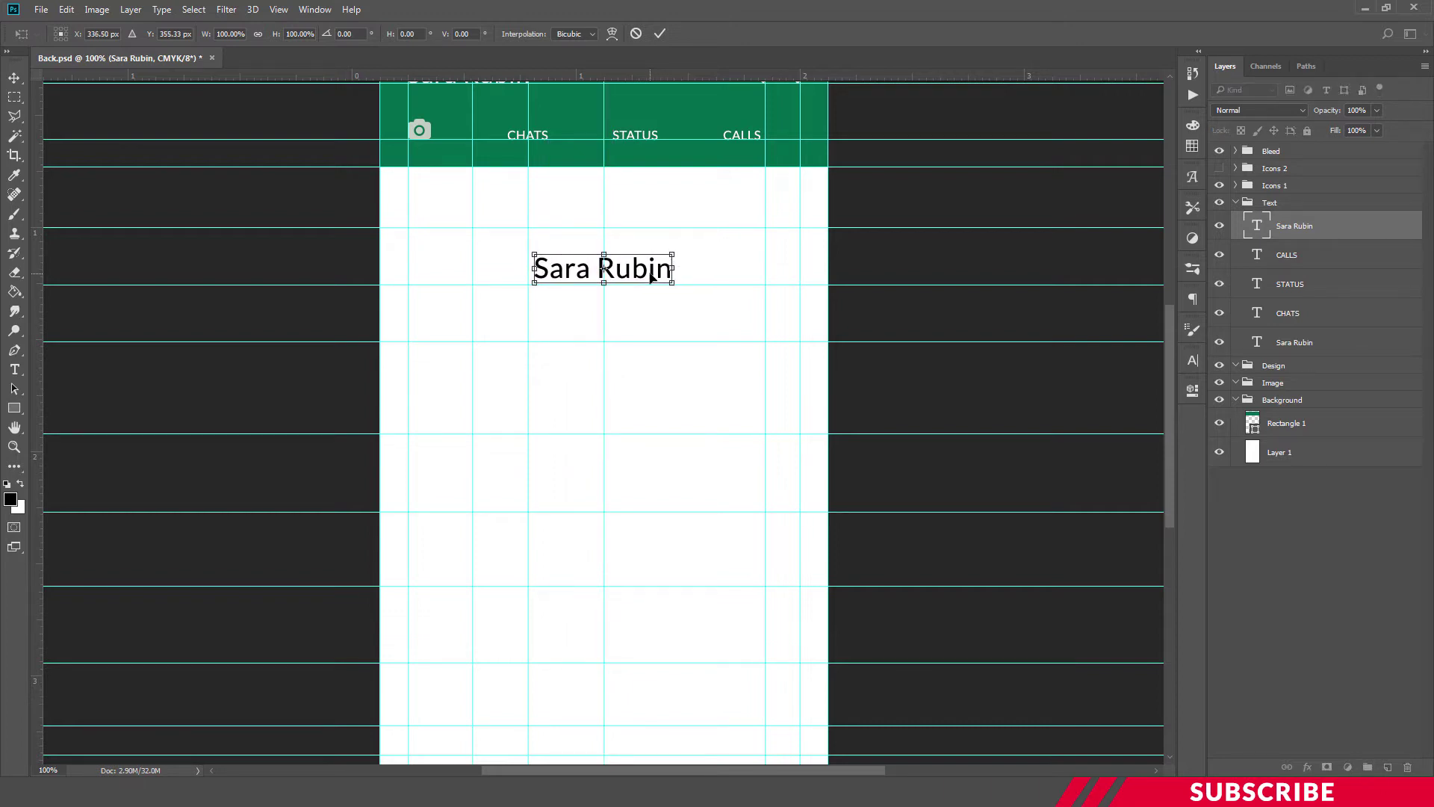
key("Left")
key("Down")
key("Down")
key("Down")
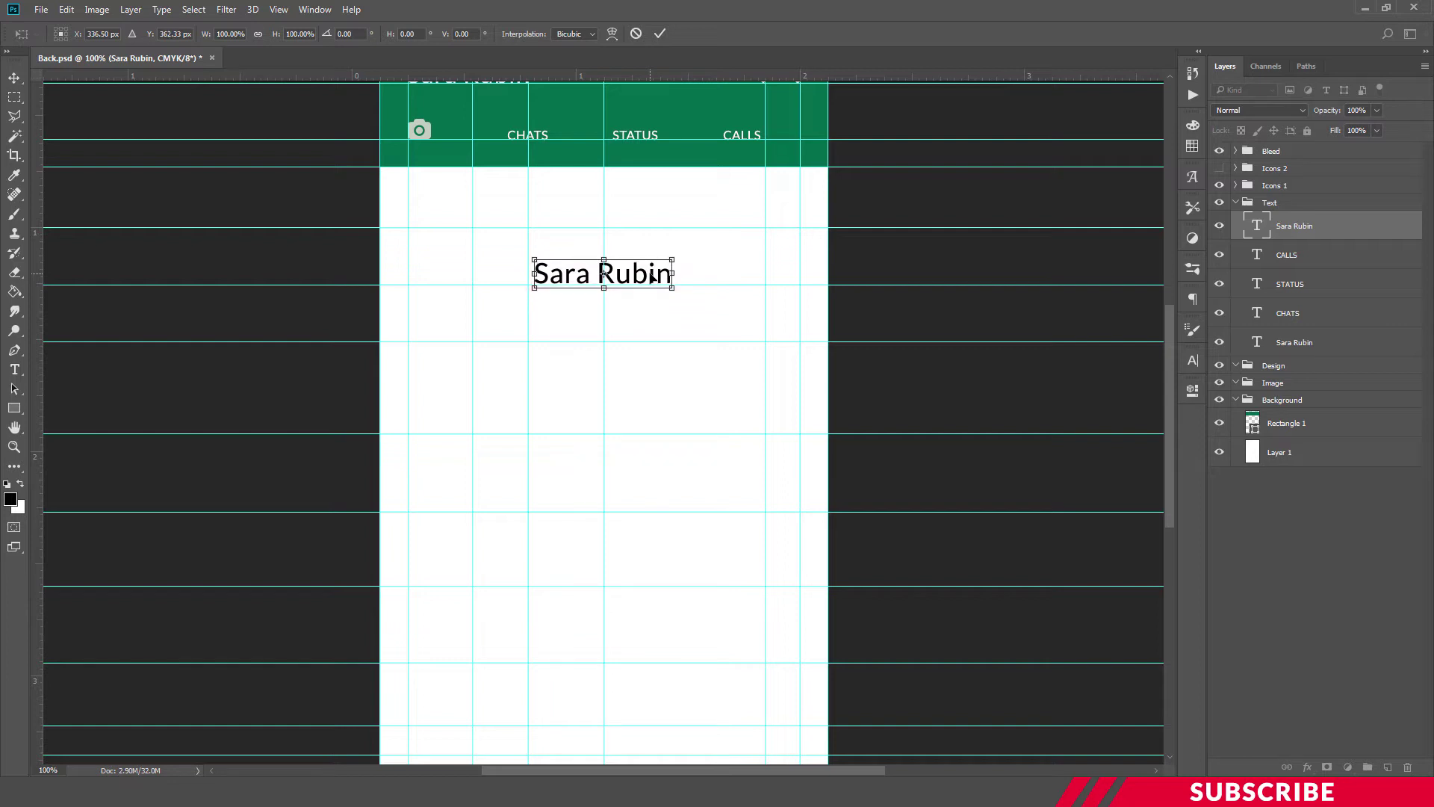
key("Down")
key("Return")
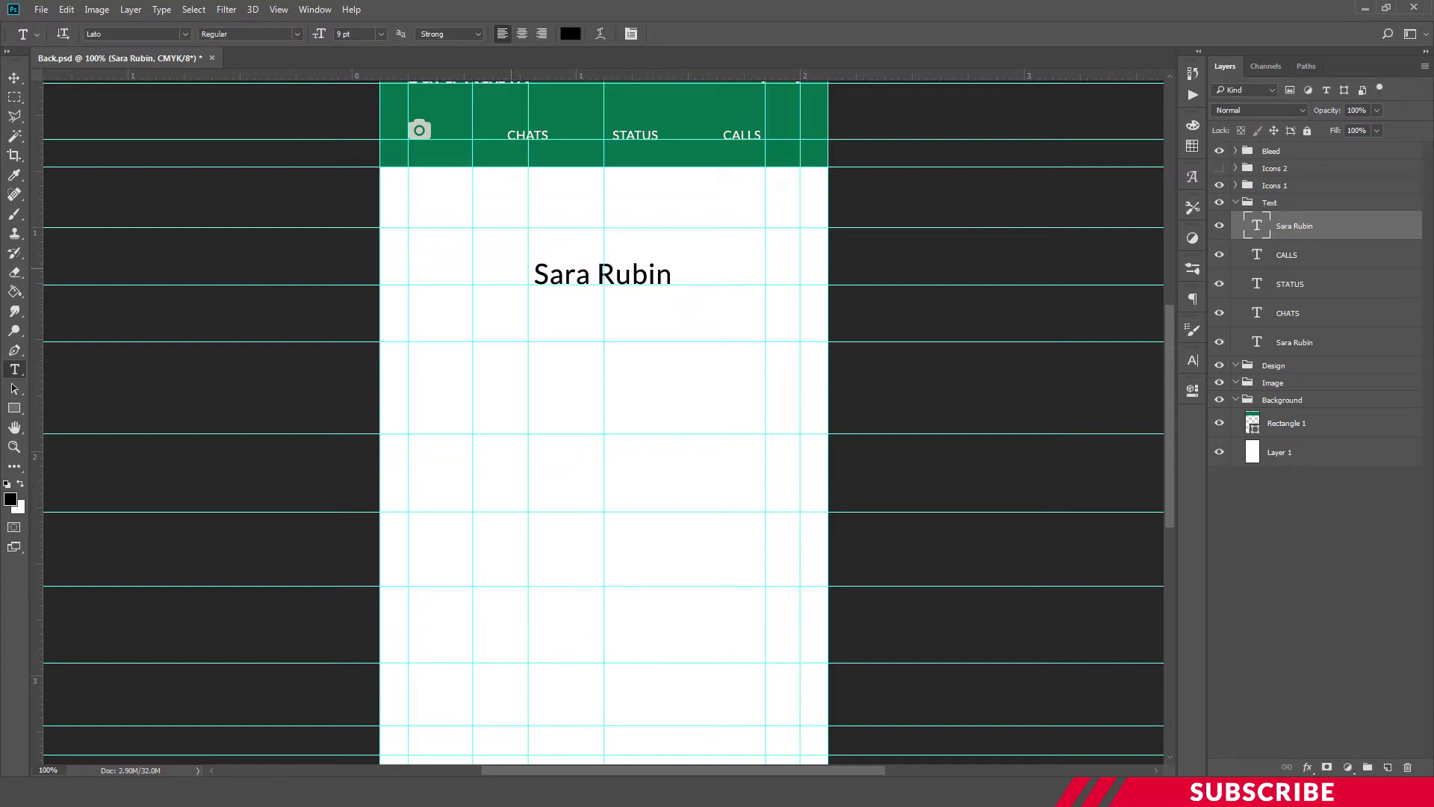
left_click(15, 78)
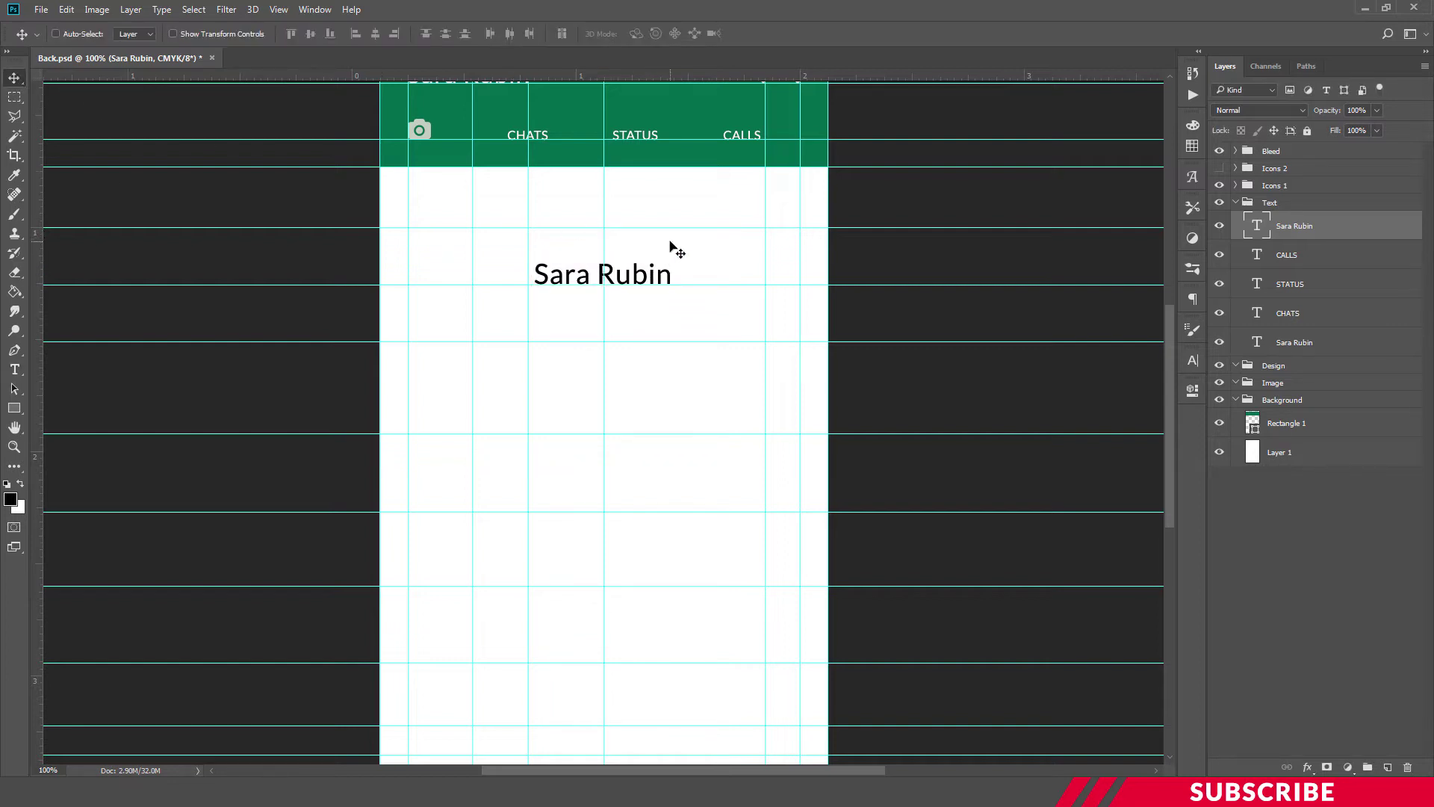
key("Down")
key("Up")
key("Up")
key("Up")
key("Up")
key("Up")
key("Up")
key("Up")
key("Up")
key("Up")
key("Up")
key("Up")
key("Up")
key("Up")
key("Up")
key("Up")
key("Up")
key("Up")
key("Up")
key("Up")
key("Up")
key("Up")
key("Up")
key("Up")
key("Up")
key("Up")
key("Up")
key("Up")
key("Up")
key("Up")
key("Up")
key("Up")
key("Up")
key("Up")
key("Up")
key("Up")
key("Up")
key("Up")
key("Up")
key("Up")
key("Up")
key("Up")
key("Up")
key("Up")
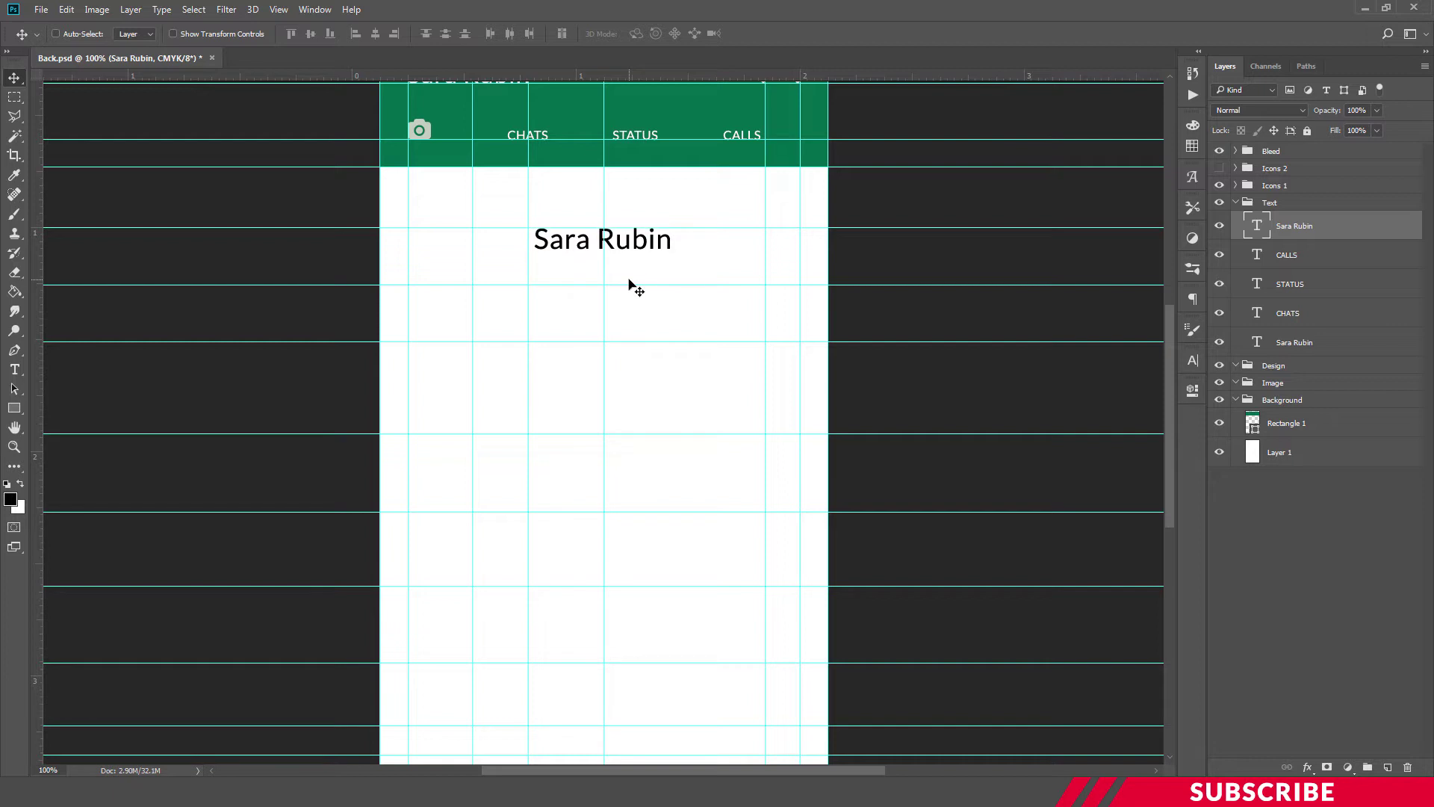
key("ctrl")
left_click_drag(625, 243, 624, 273)
Retype the copied name as 'Designer' at 8 pt and centre it under the name
double_click(624, 273)
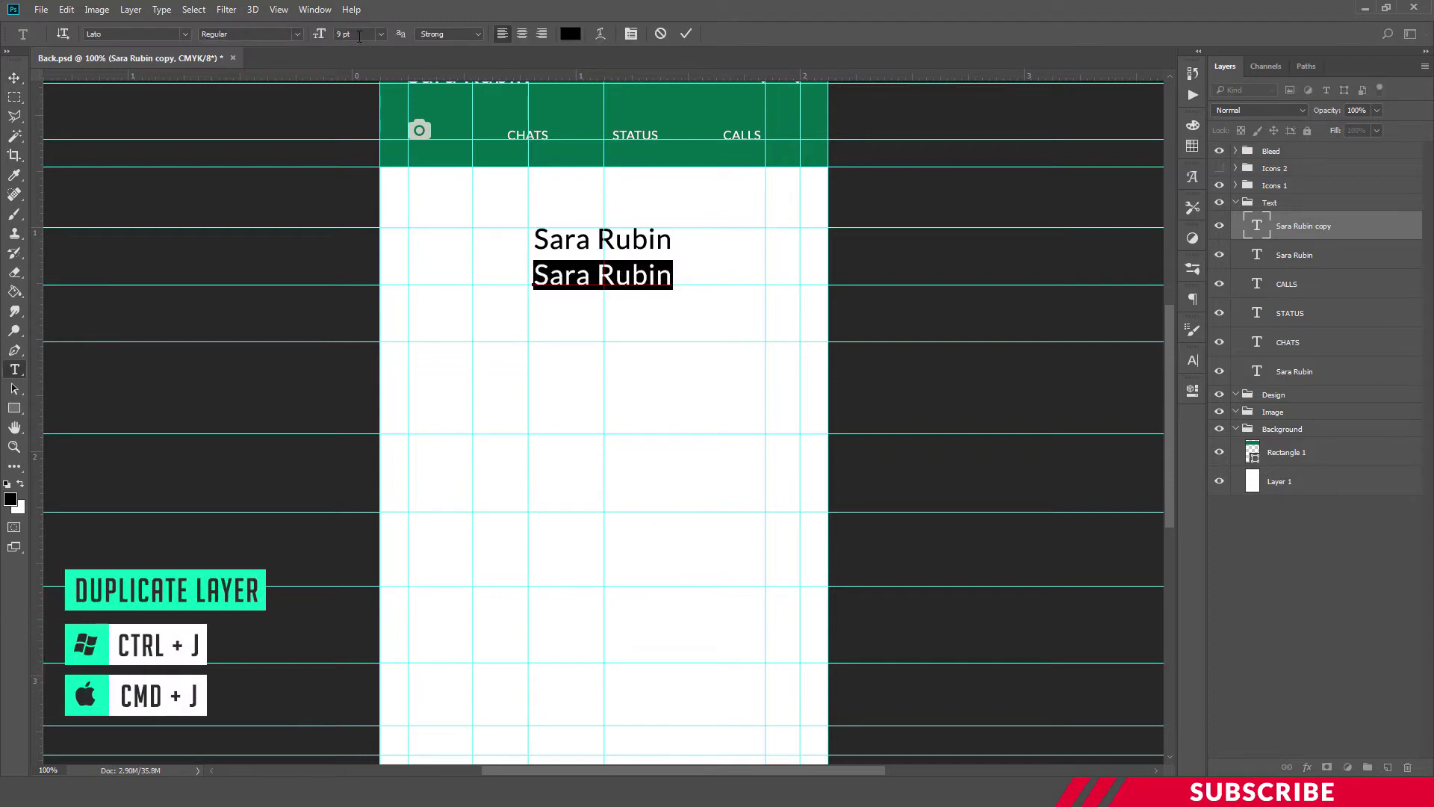
type("8")
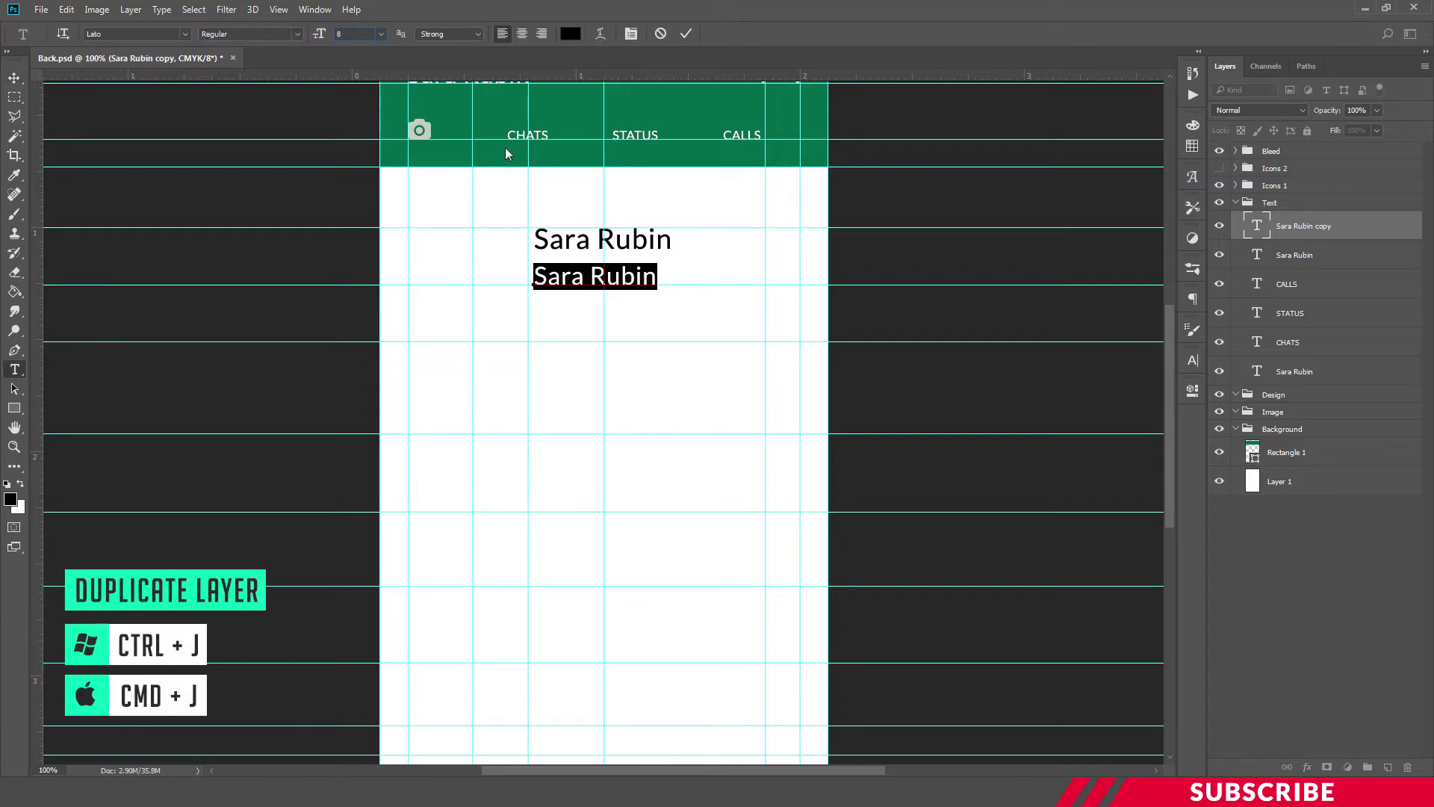
key("Return")
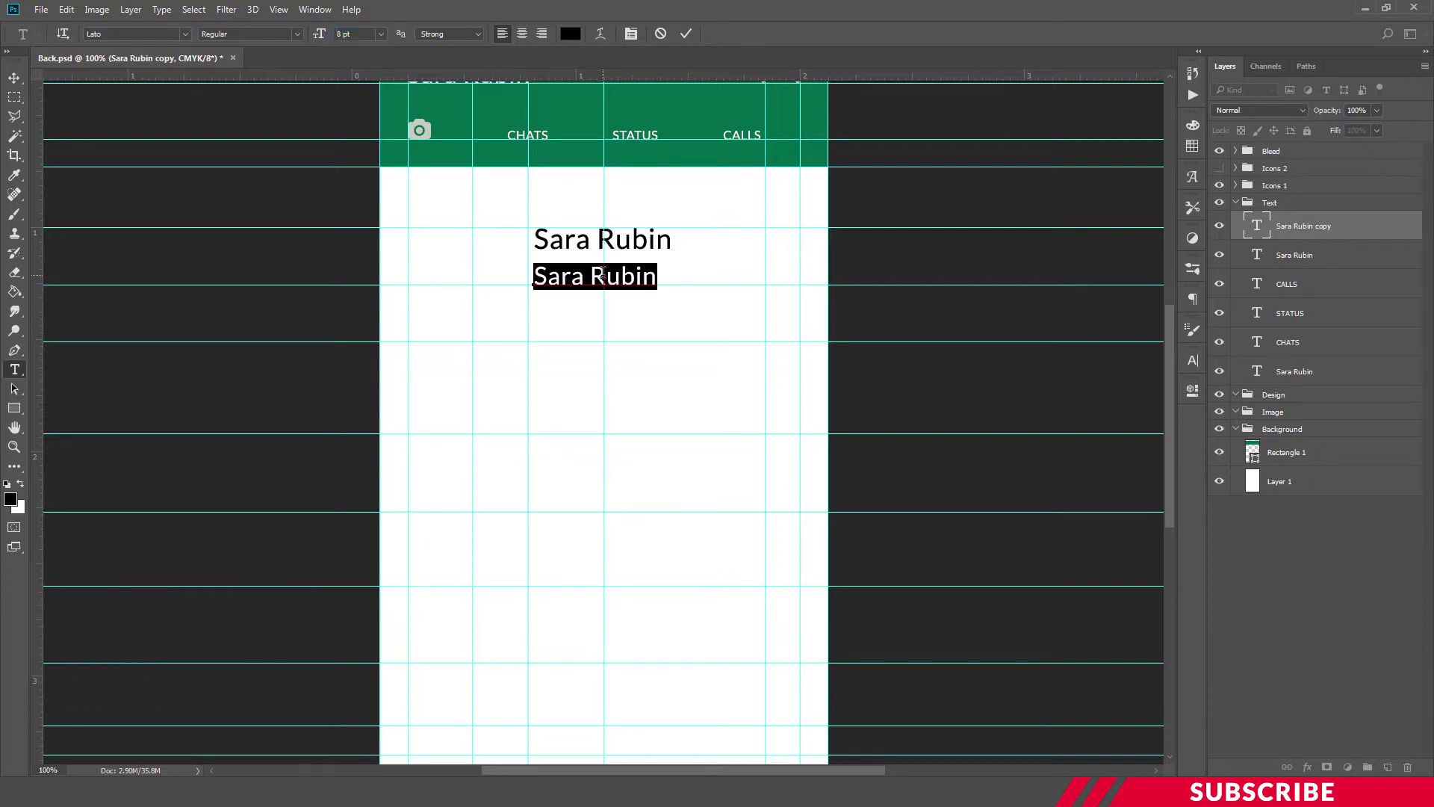
type("Designer")
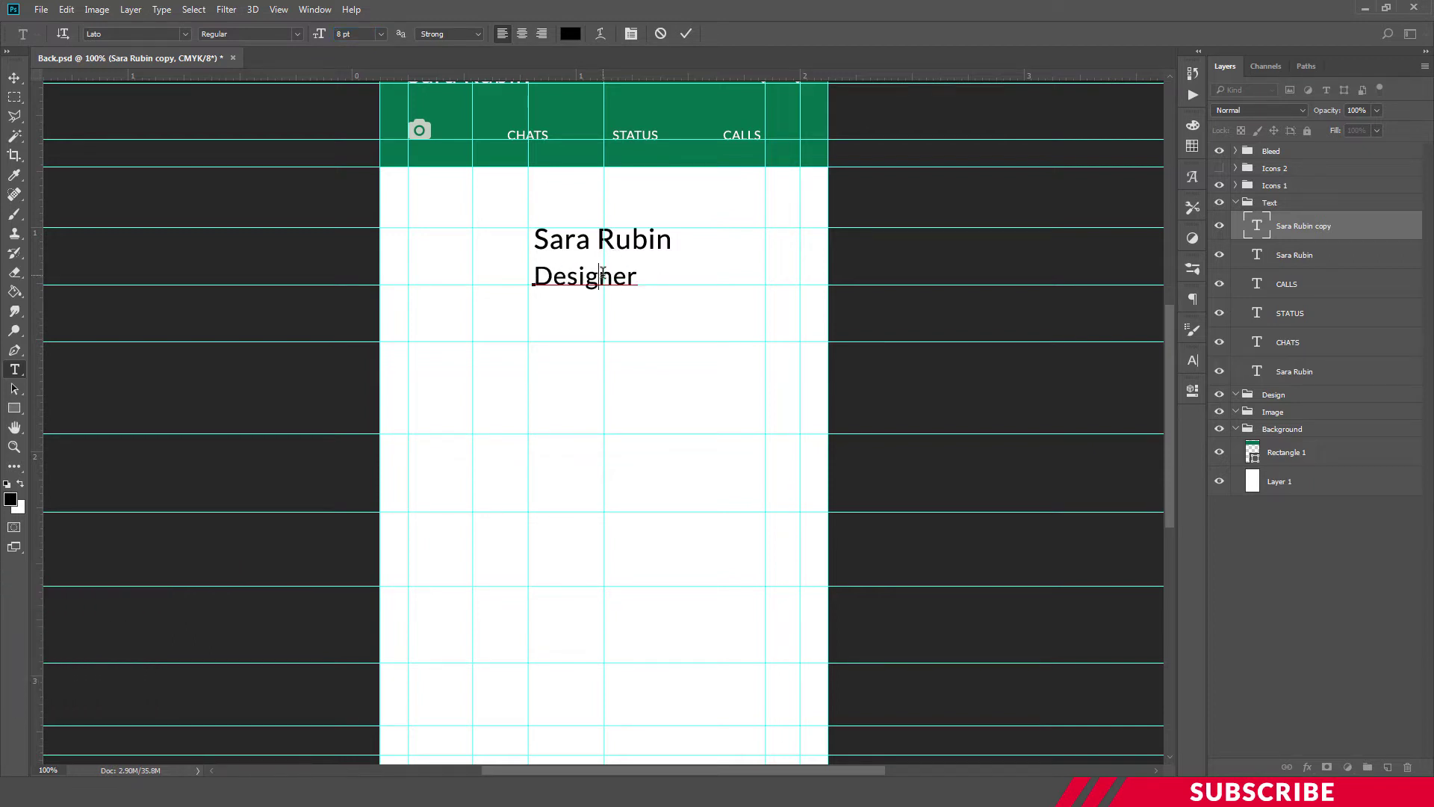
key("ctrl+Return")
key("ctrl+t")
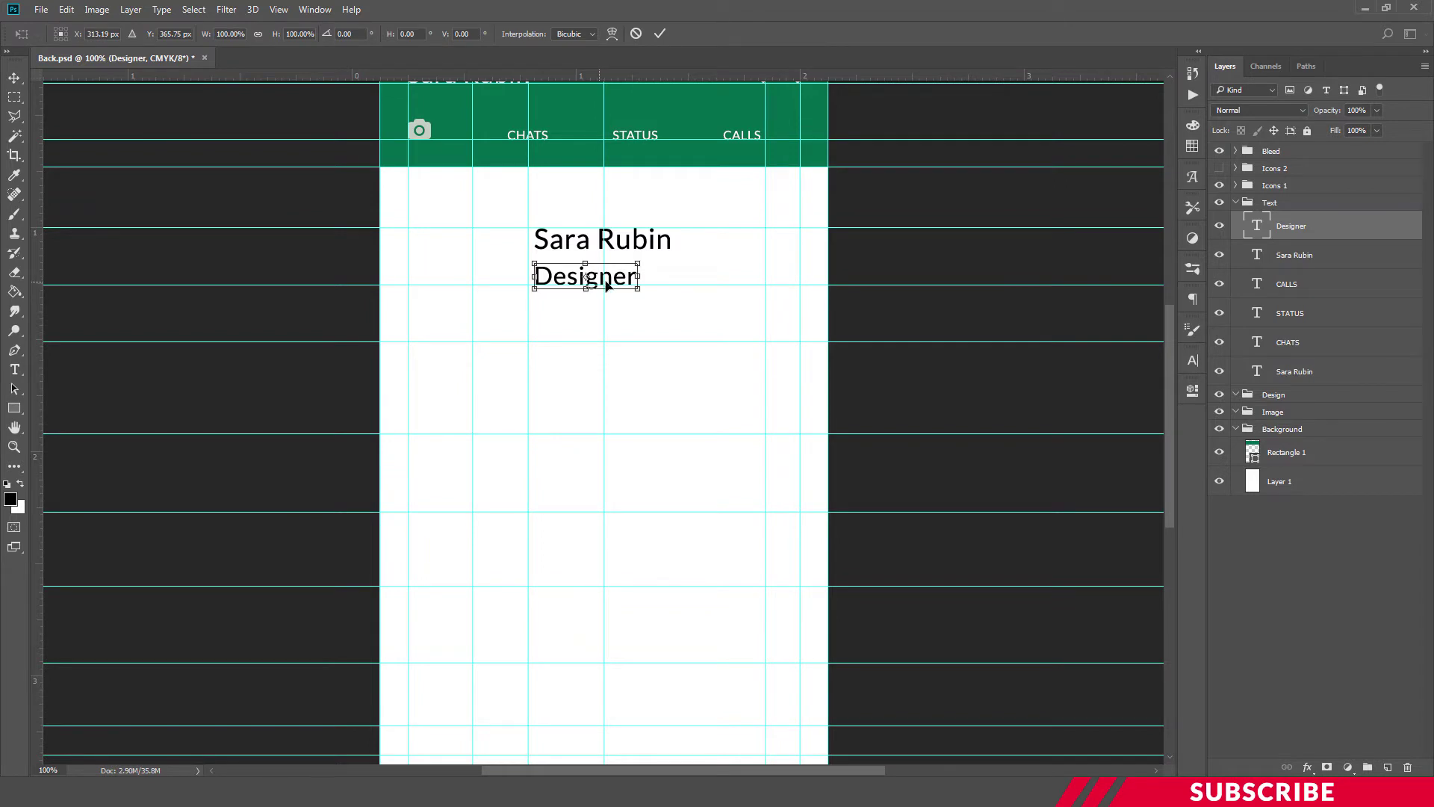
left_click_drag(617, 280, 633, 280)
key("Right")
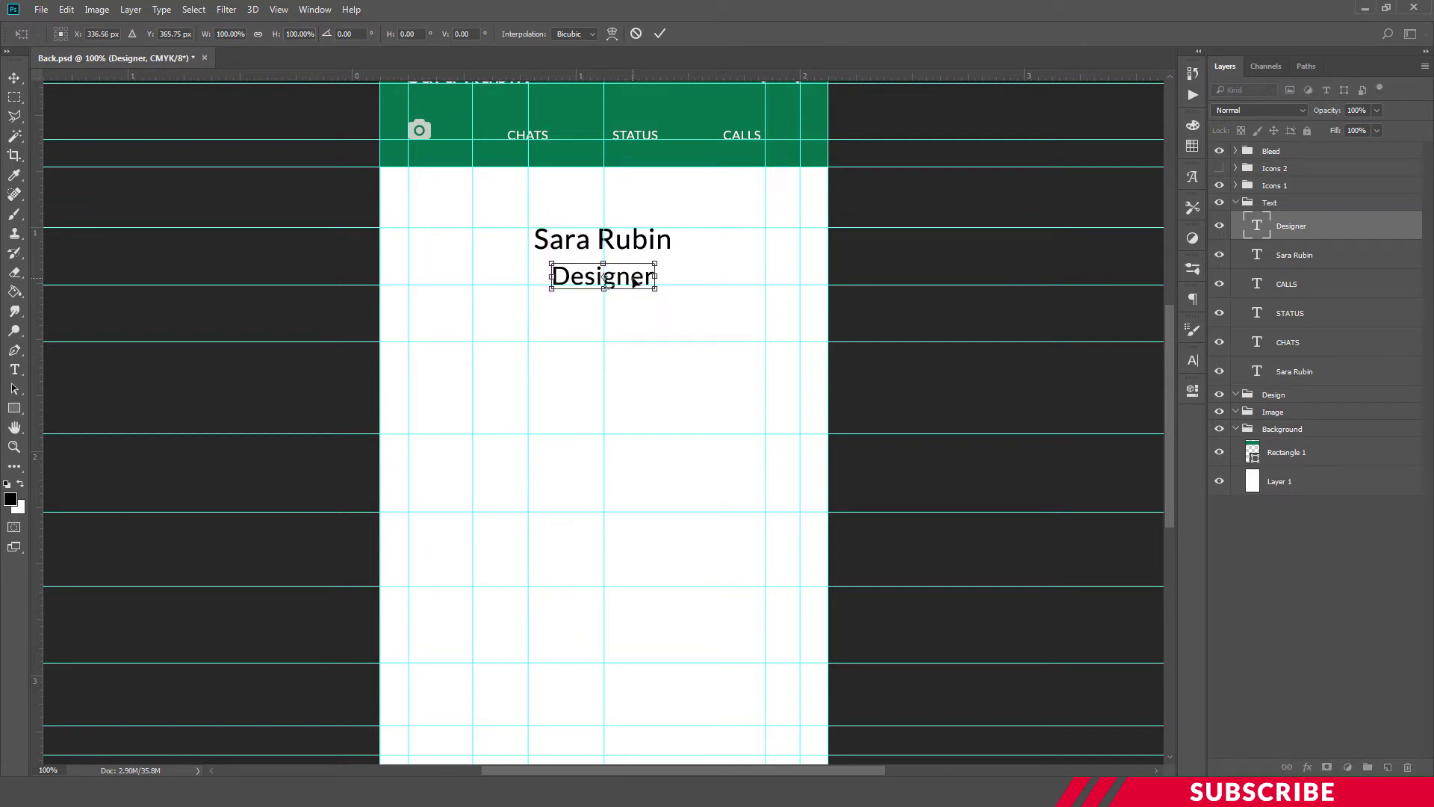
key("Return")
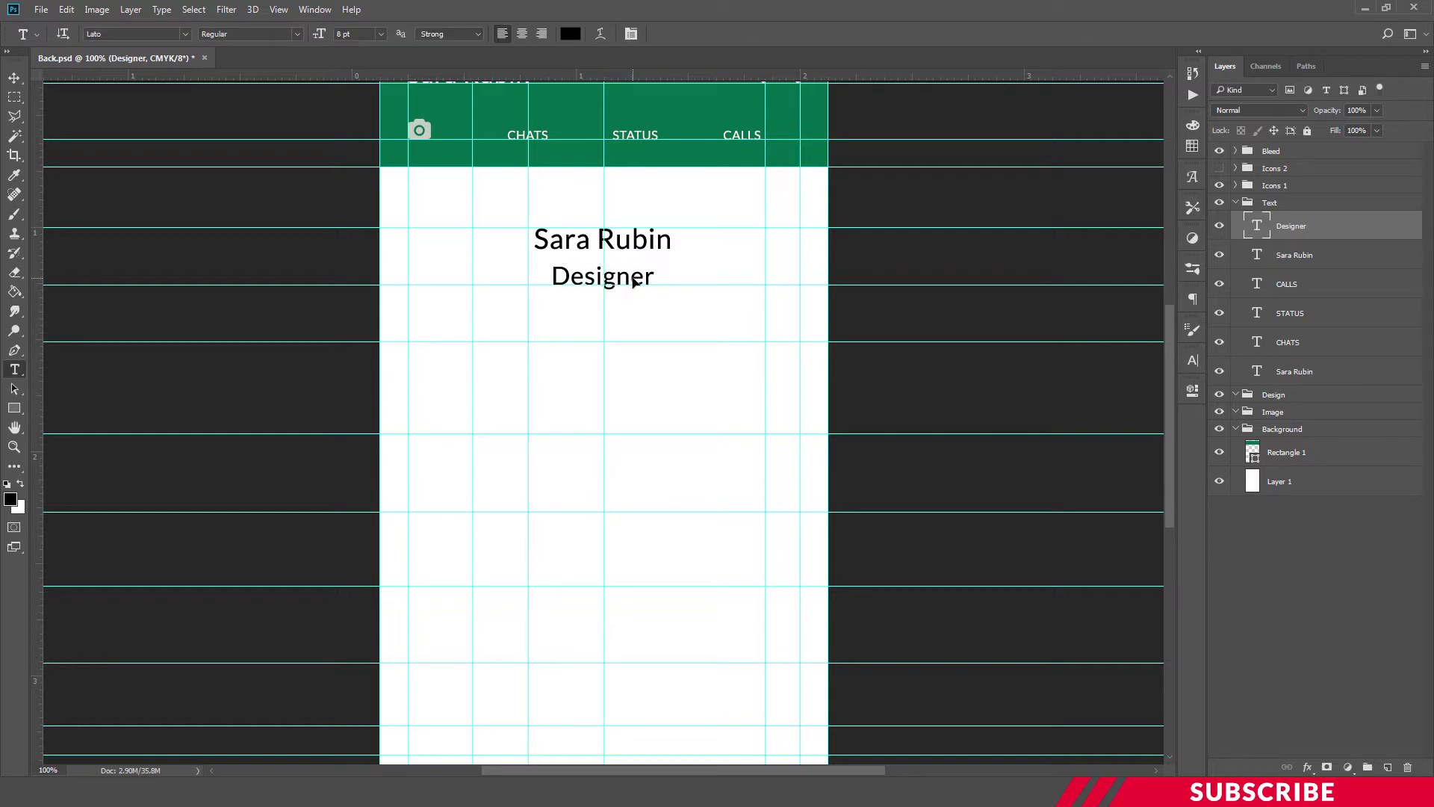
left_click(17, 88)
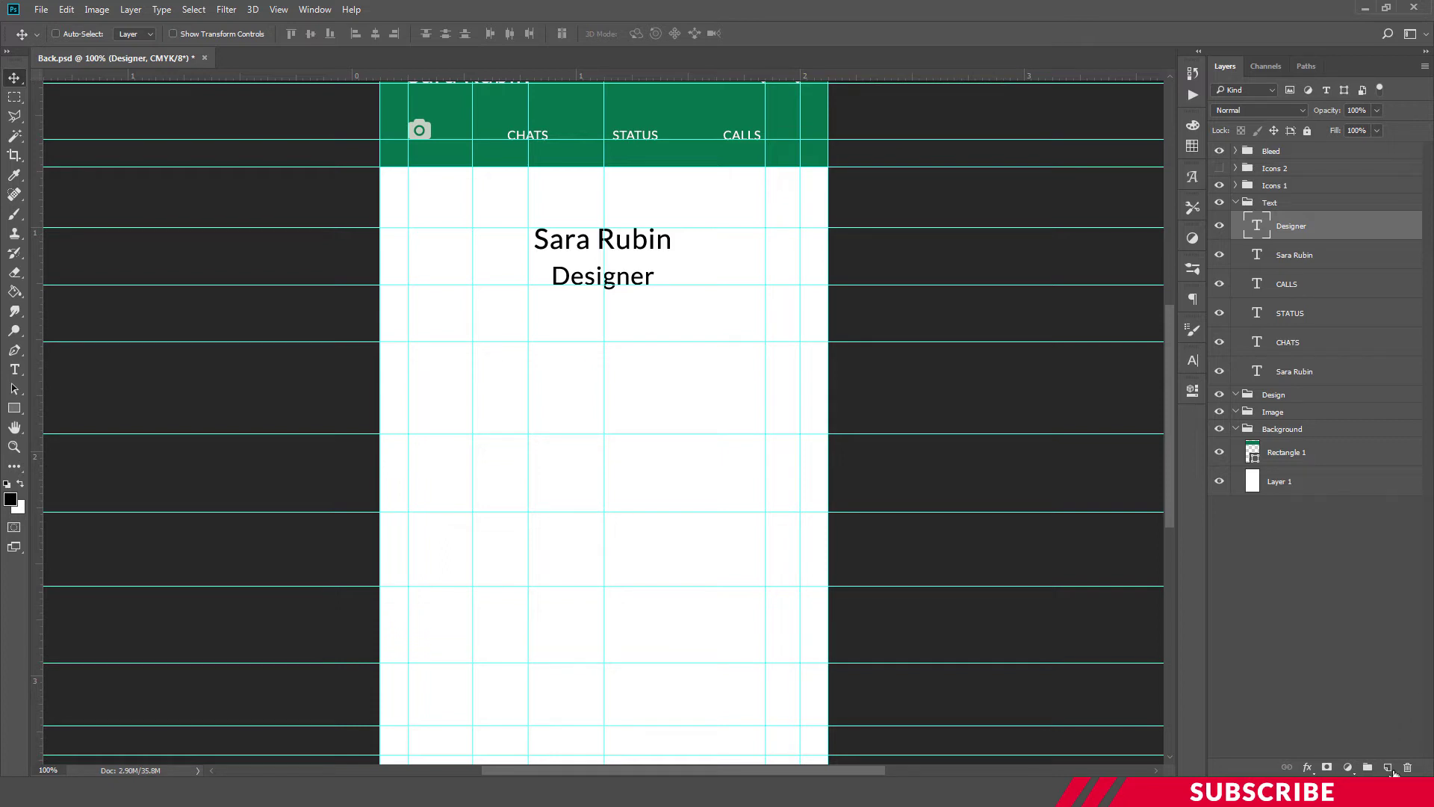
Duplicate the Designer layer below the title and retype it as the phone number
key("ctrl+j")
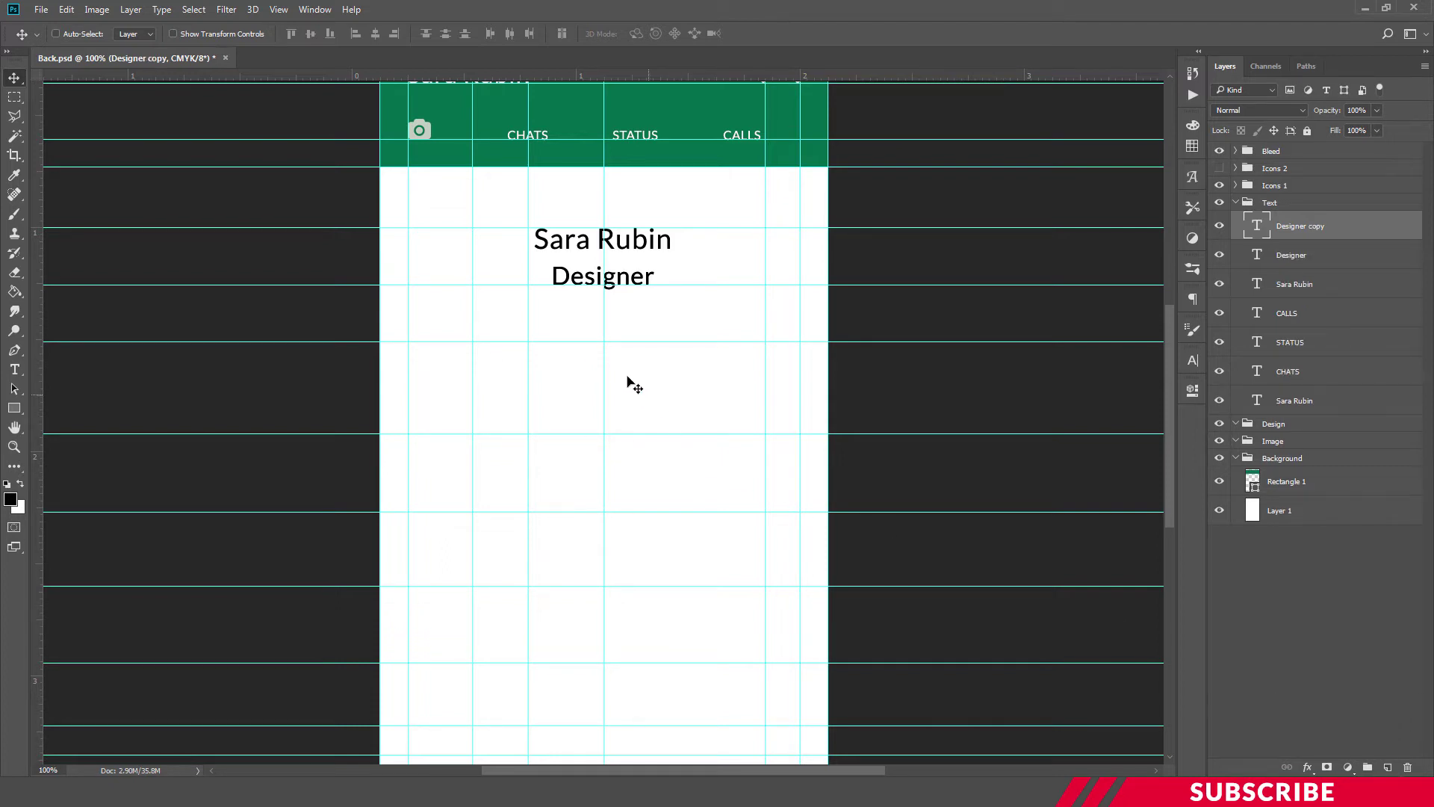
left_click_drag(622, 293, 624, 373)
key("t")
double_click(625, 348)
key("BackSpace")
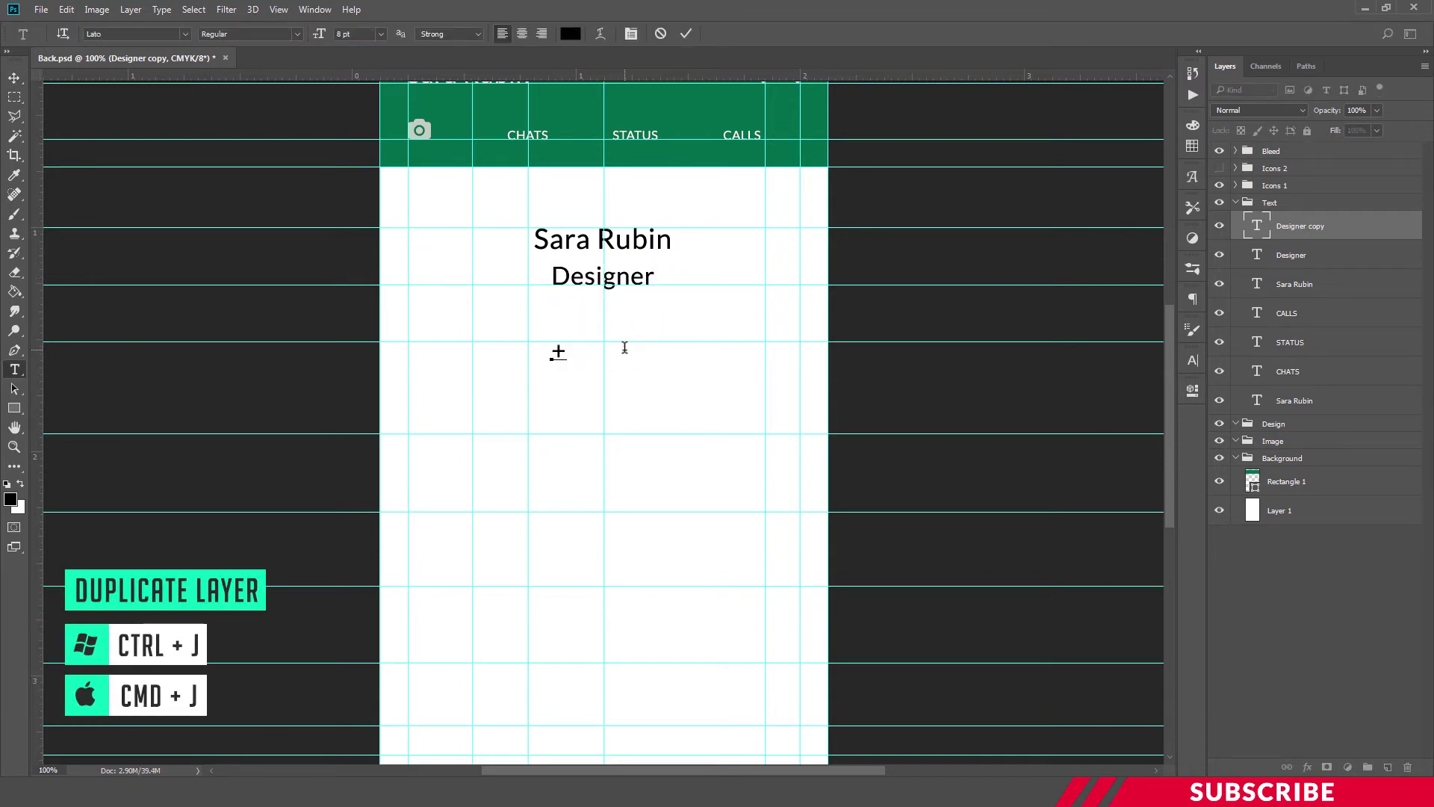
type("+435 ")
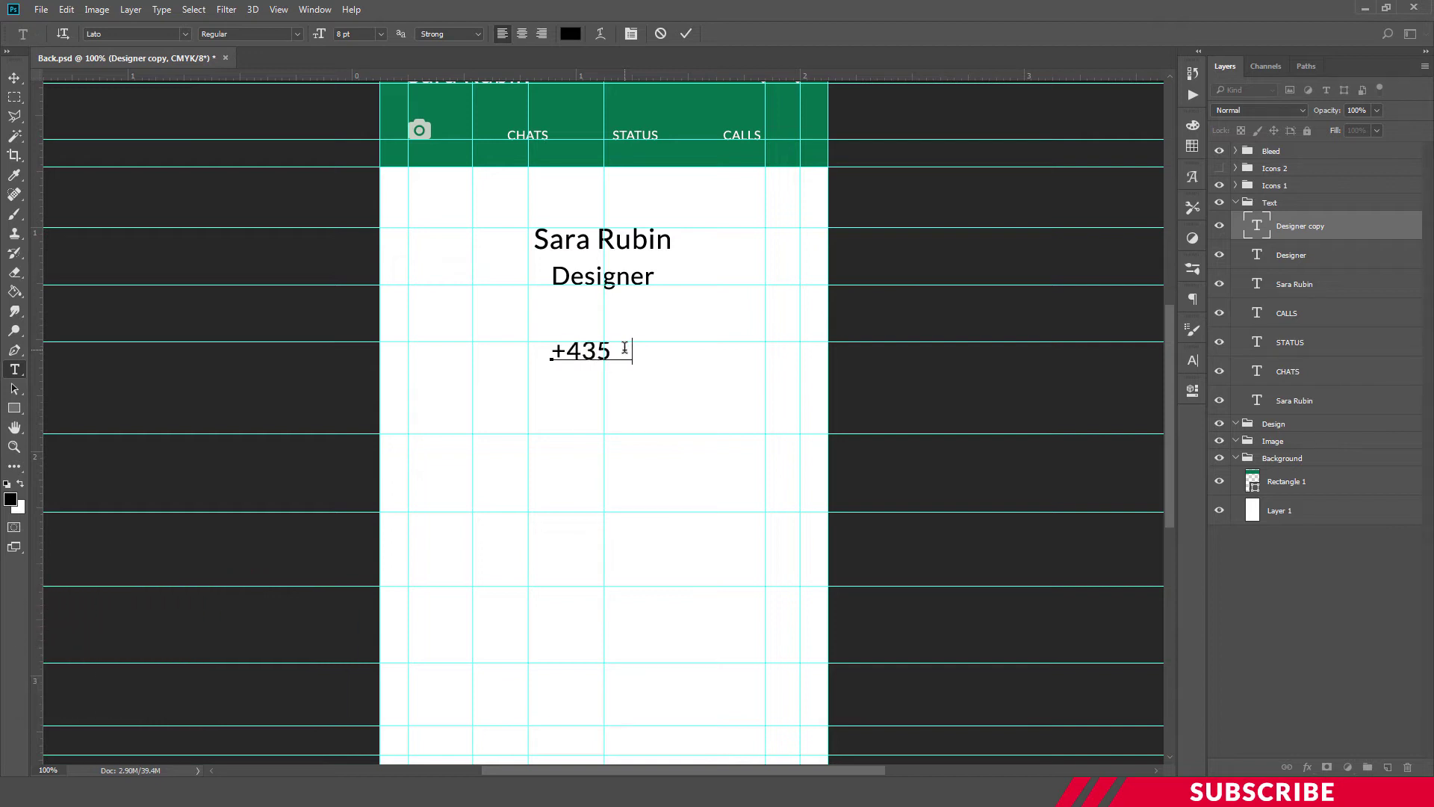
type("874 984")
key("ctrl+Return")
key("ctrl+j")
double_click(636, 417)
left_click_drag(640, 346, 636, 495)
type("Yourid@mail.com")
key("ctrl+shift+c")
key("ctrl+Return")
double_click(636, 494)
type("www.website.com")
key("ctrl+Return")
Add the facebook.com/page line and shift the contact lines right into alignment
key("ctrl+j")
left_click_drag(659, 498, 626, 568)
double_click(625, 568)
type("facebook.com/page")
key("ctrl+Return")
key("v")
left_click(570, 514, "ctrl")
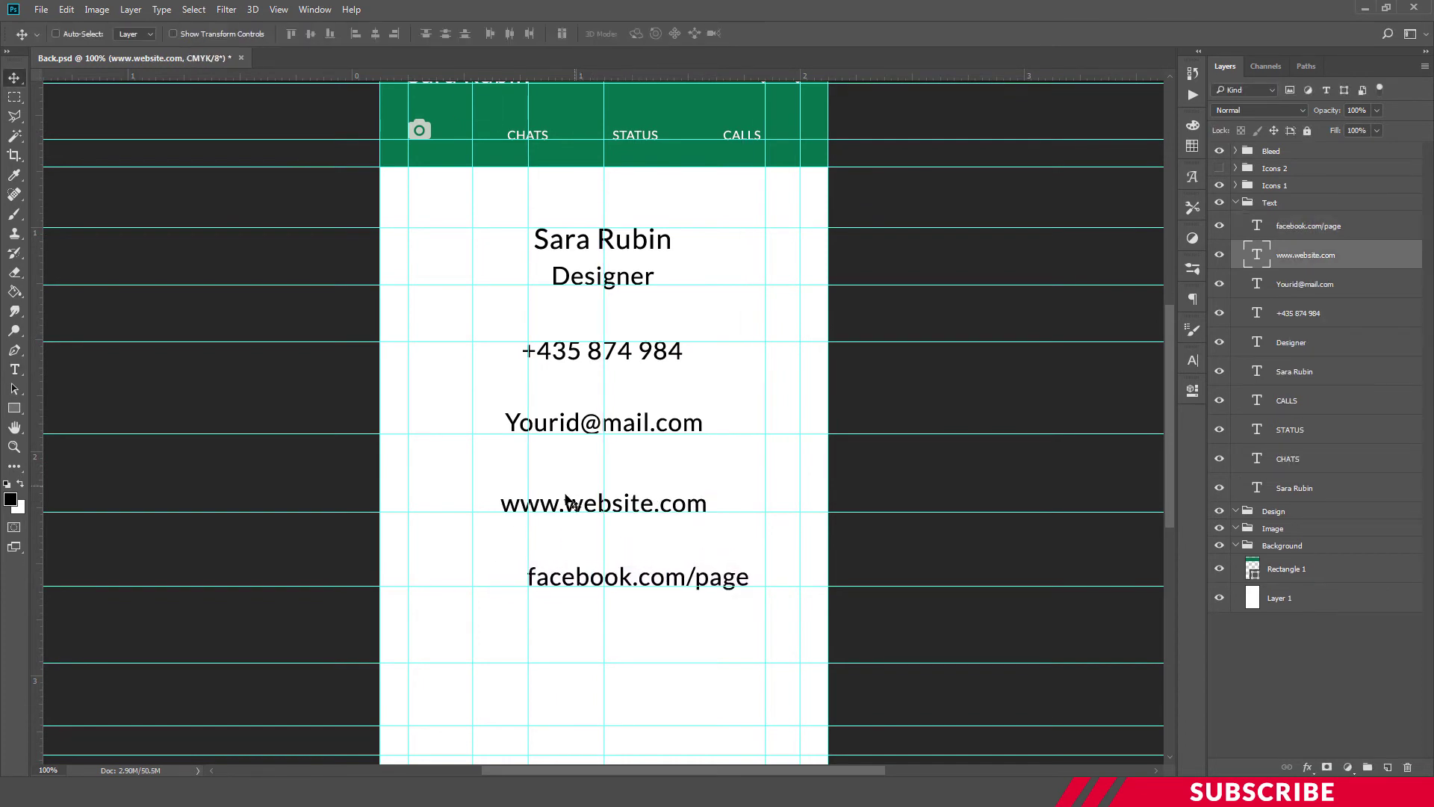
left_click_drag(570, 514, 599, 514)
left_click_drag(568, 423, 593, 423)
left_click_drag(560, 353, 565, 352)
left_click_drag(599, 580, 598, 657)
double_click(599, 656)
type("@twitterID")
scroll(582, 543, "down", 2)
type("v")
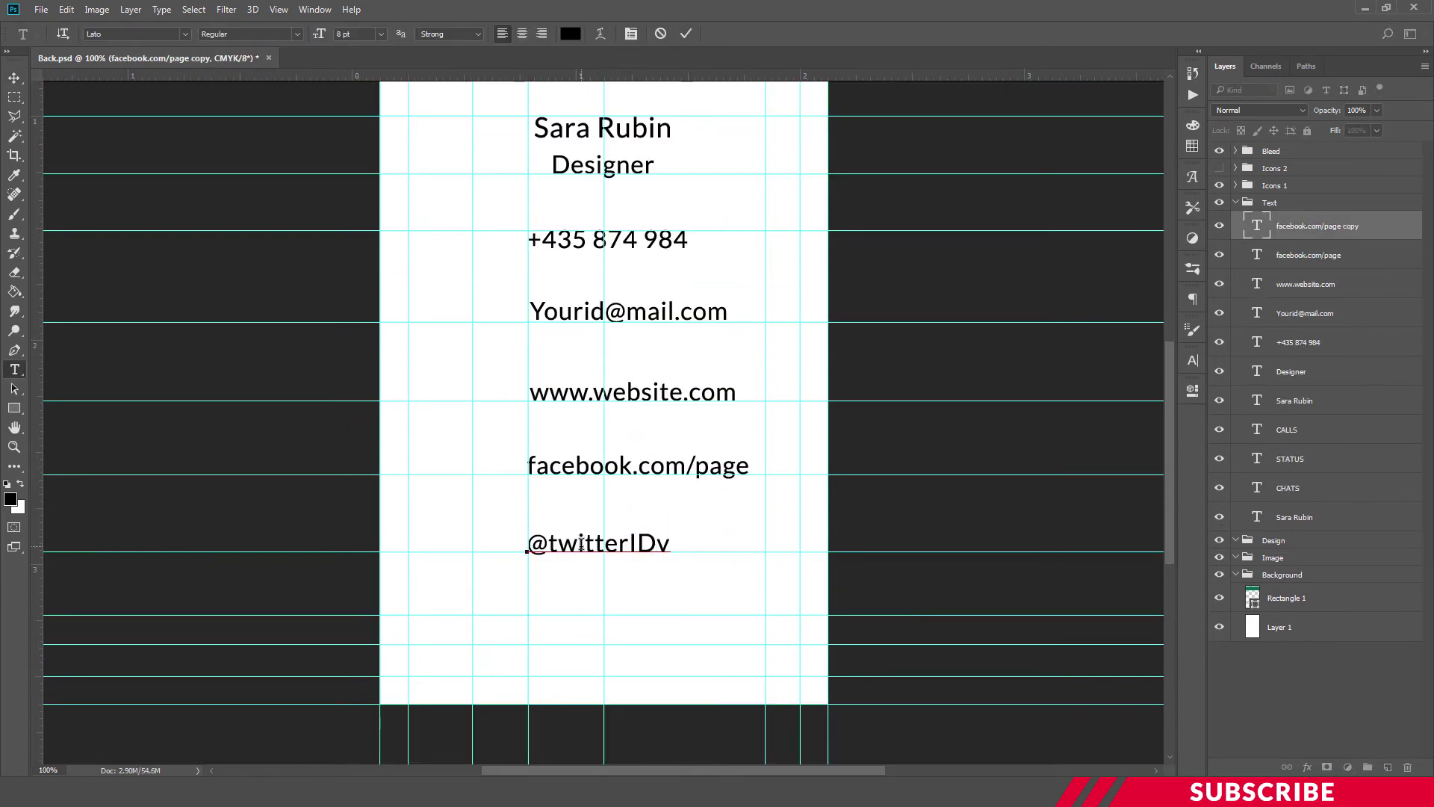
key("BackSpace")
key("ctrl+Return")
key("v")
left_click_drag(582, 544, 582, 605)
key("ctrl+z")
Add the two-line address below the Twitter handle and check the whole card
left_click_drag(664, 545, 663, 607)
double_click(588, 606)
type("24,")
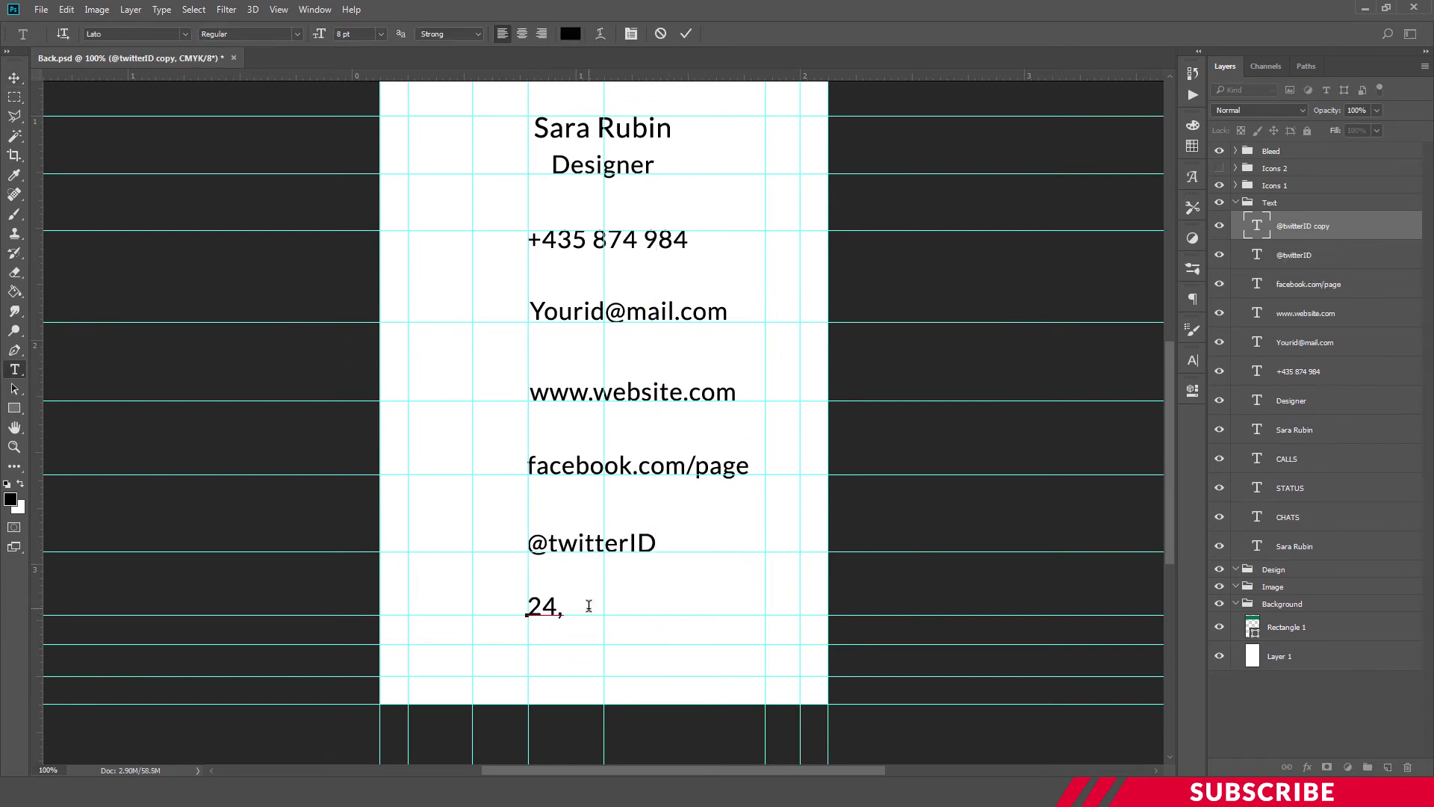
type(" starvilla, street,")
key("Return")
type("France")
key("ctrl+Return")
key("v")
key("ctrl+minus")
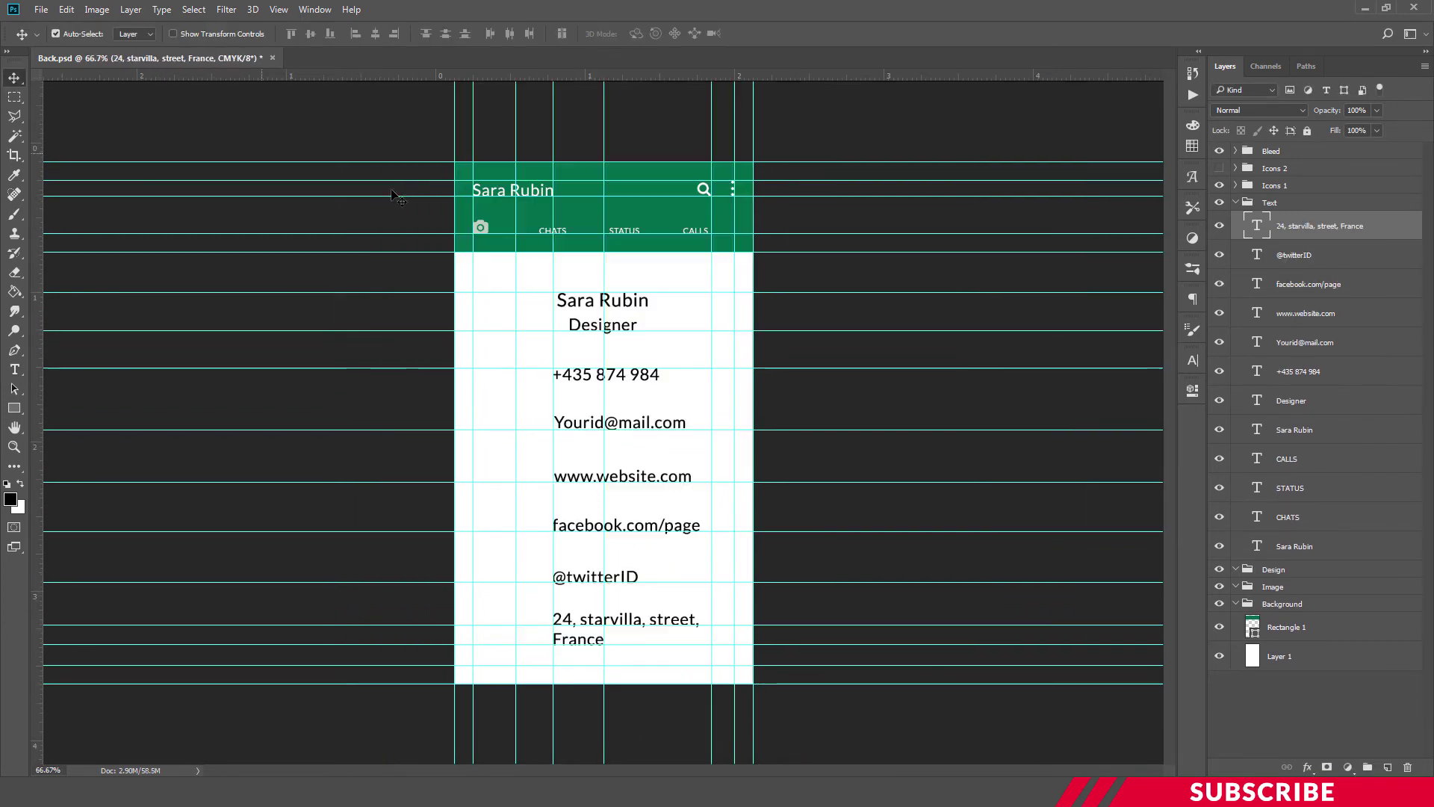
key("ctrl+plus")
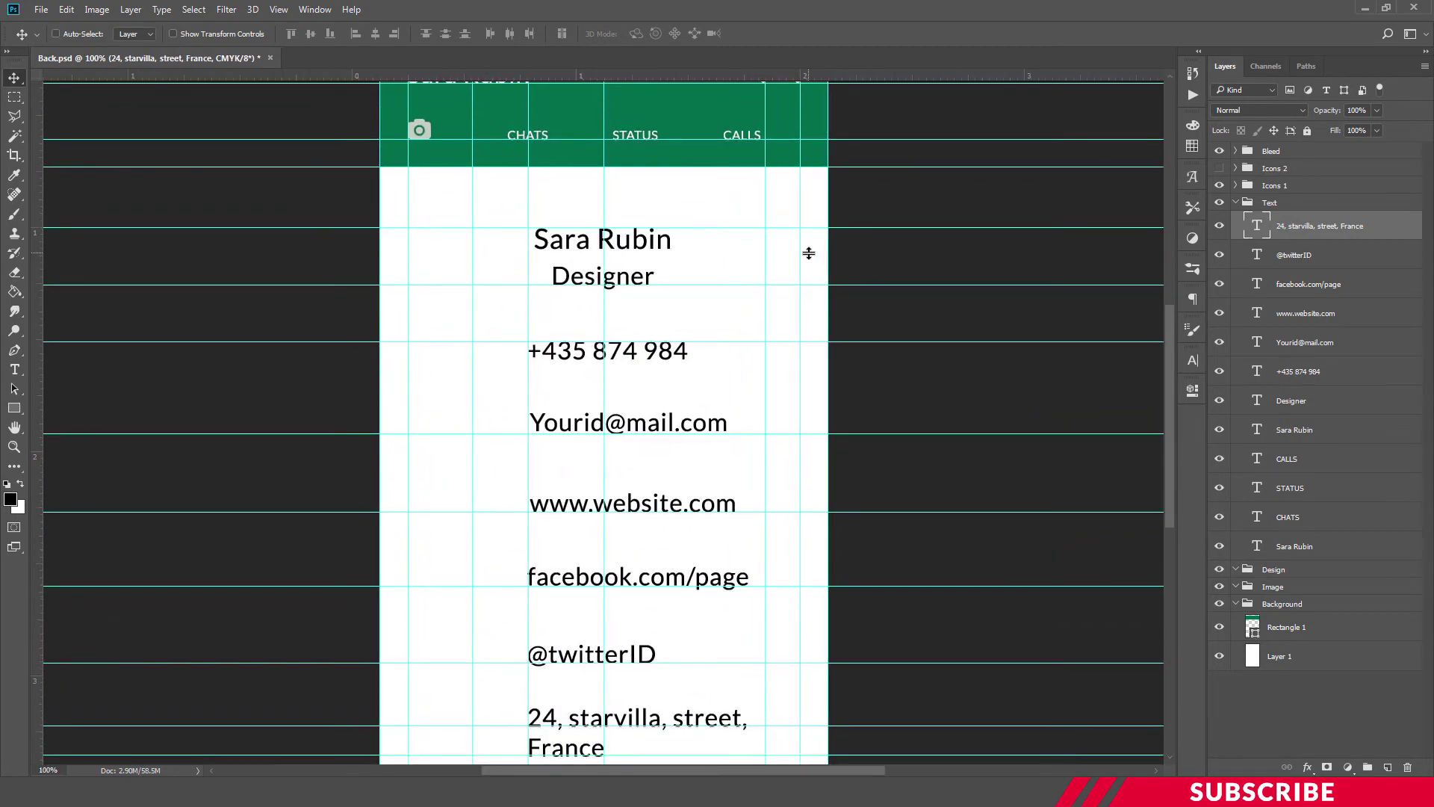
key("ctrl+minus")
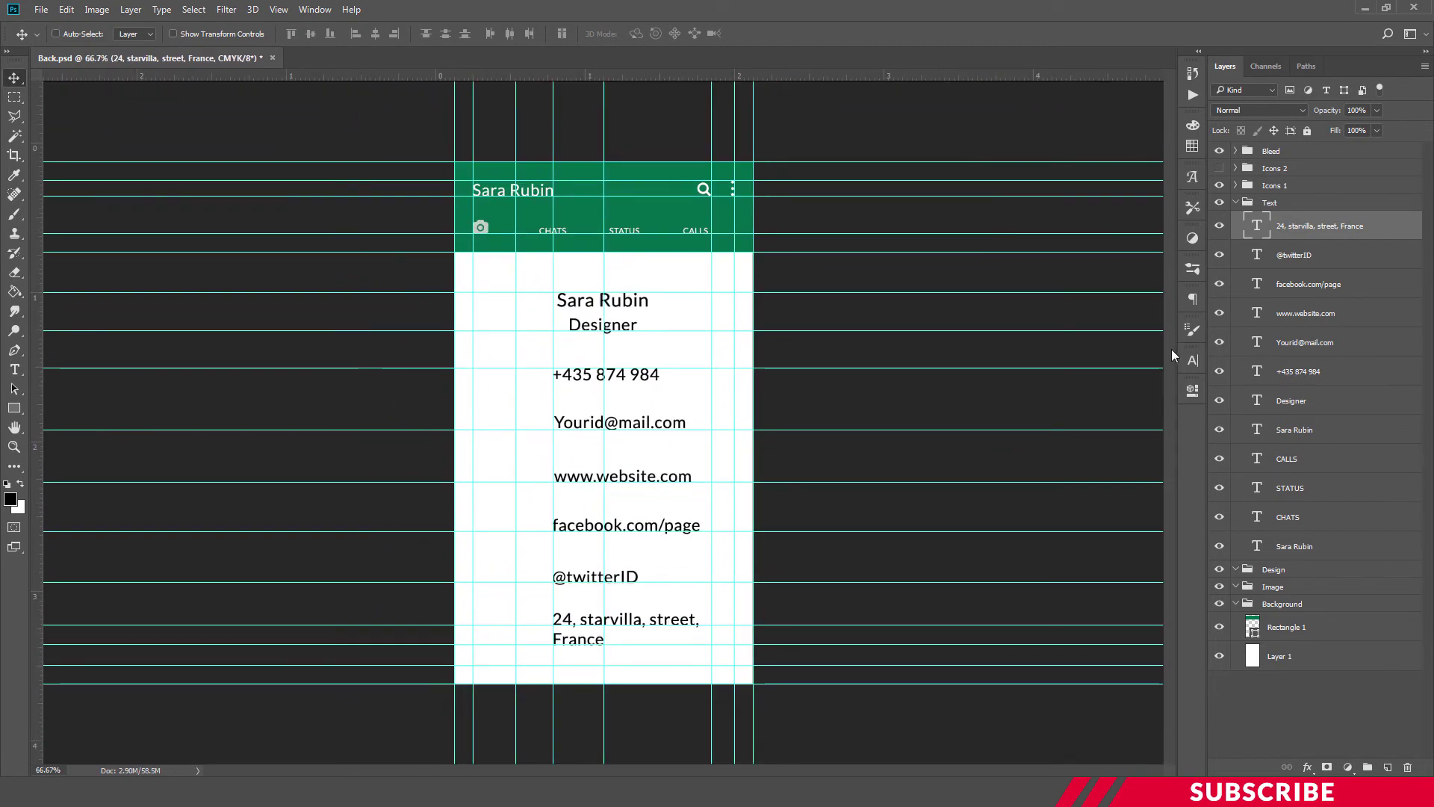
key("ctrl+plus")
key("ctrl+plus")
Make the Icons 2 group visible and expand it to list each icon layer
left_click(1219, 168)
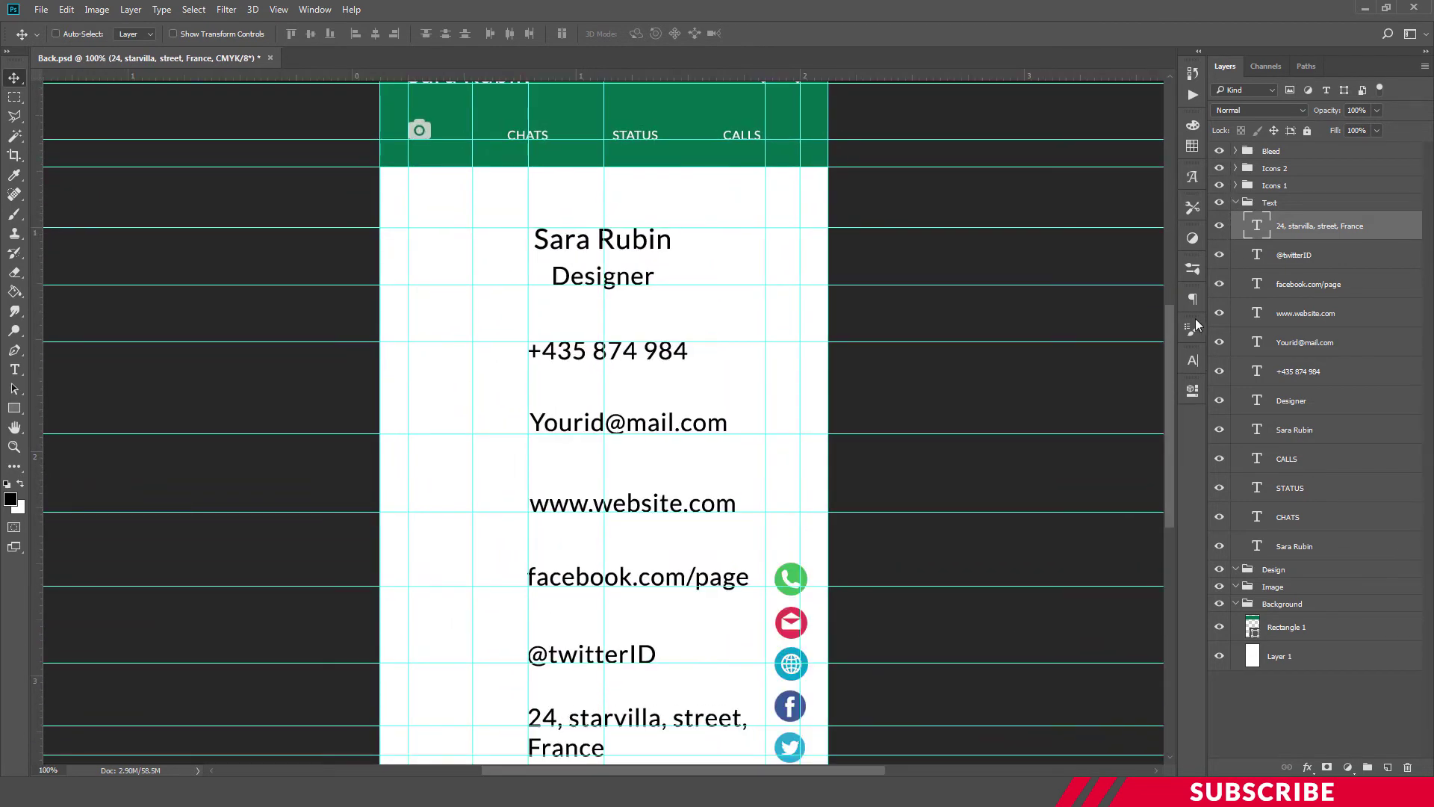
left_click_drag(1167, 333, 1173, 373)
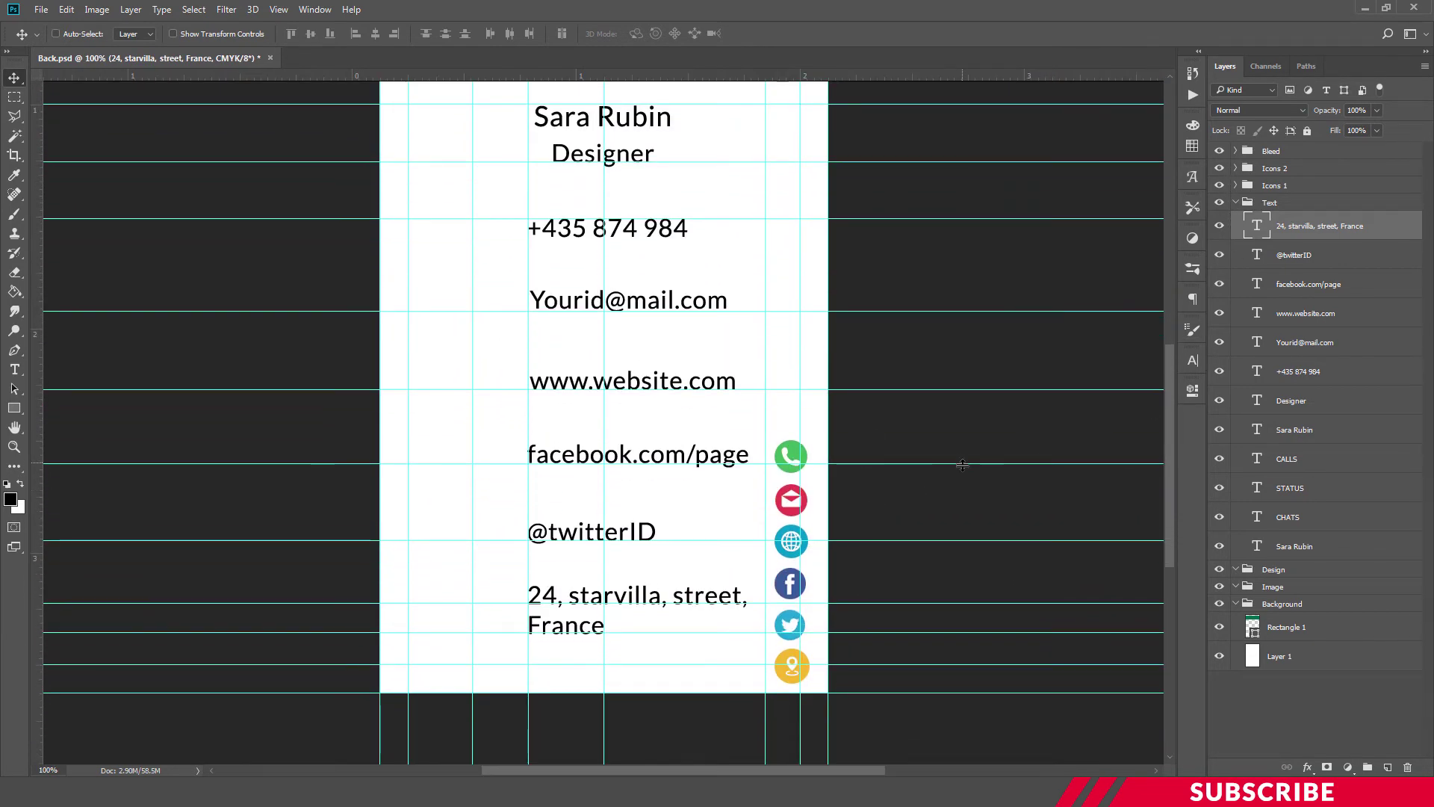
left_click(1236, 168)
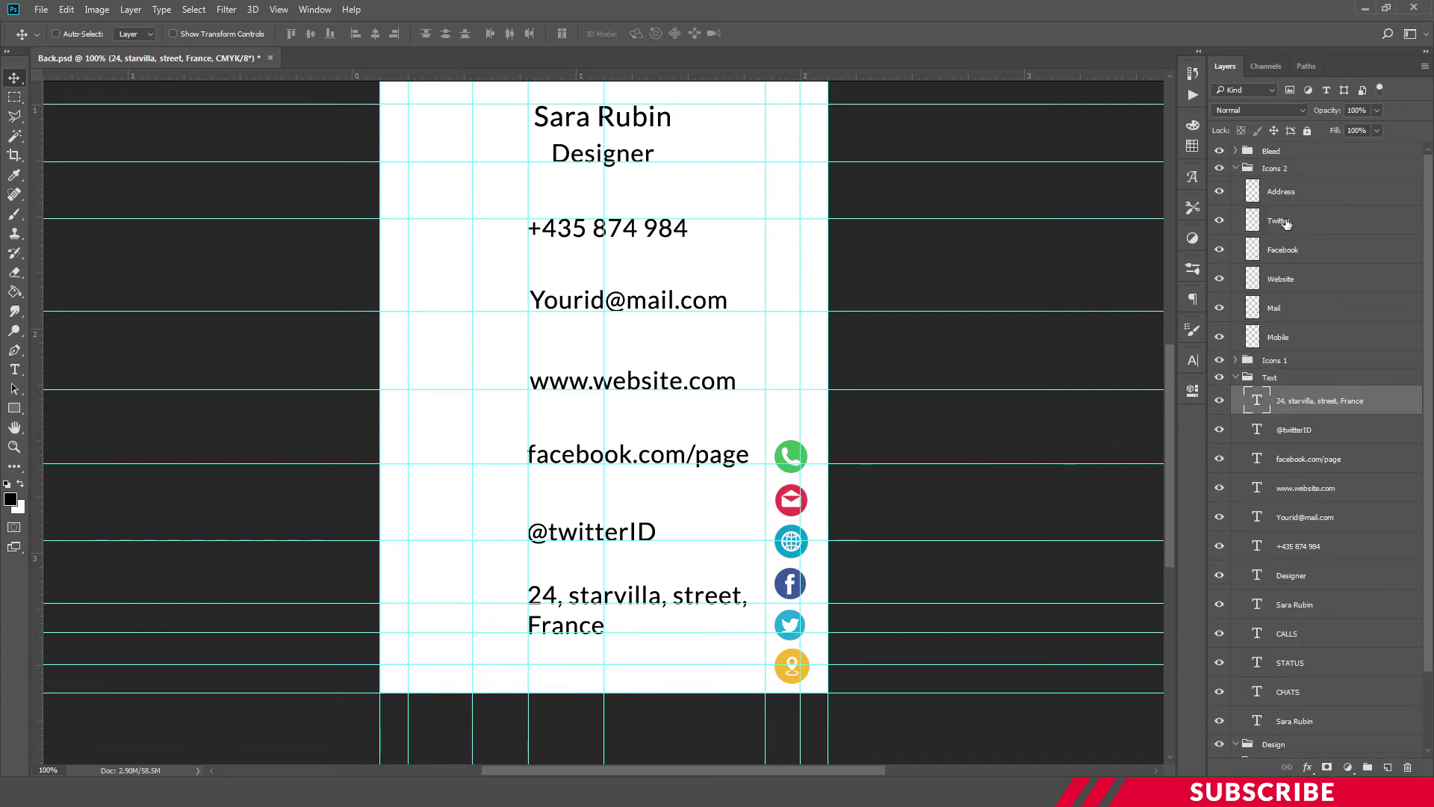
key("ctrl+minus")
left_click(1319, 196)
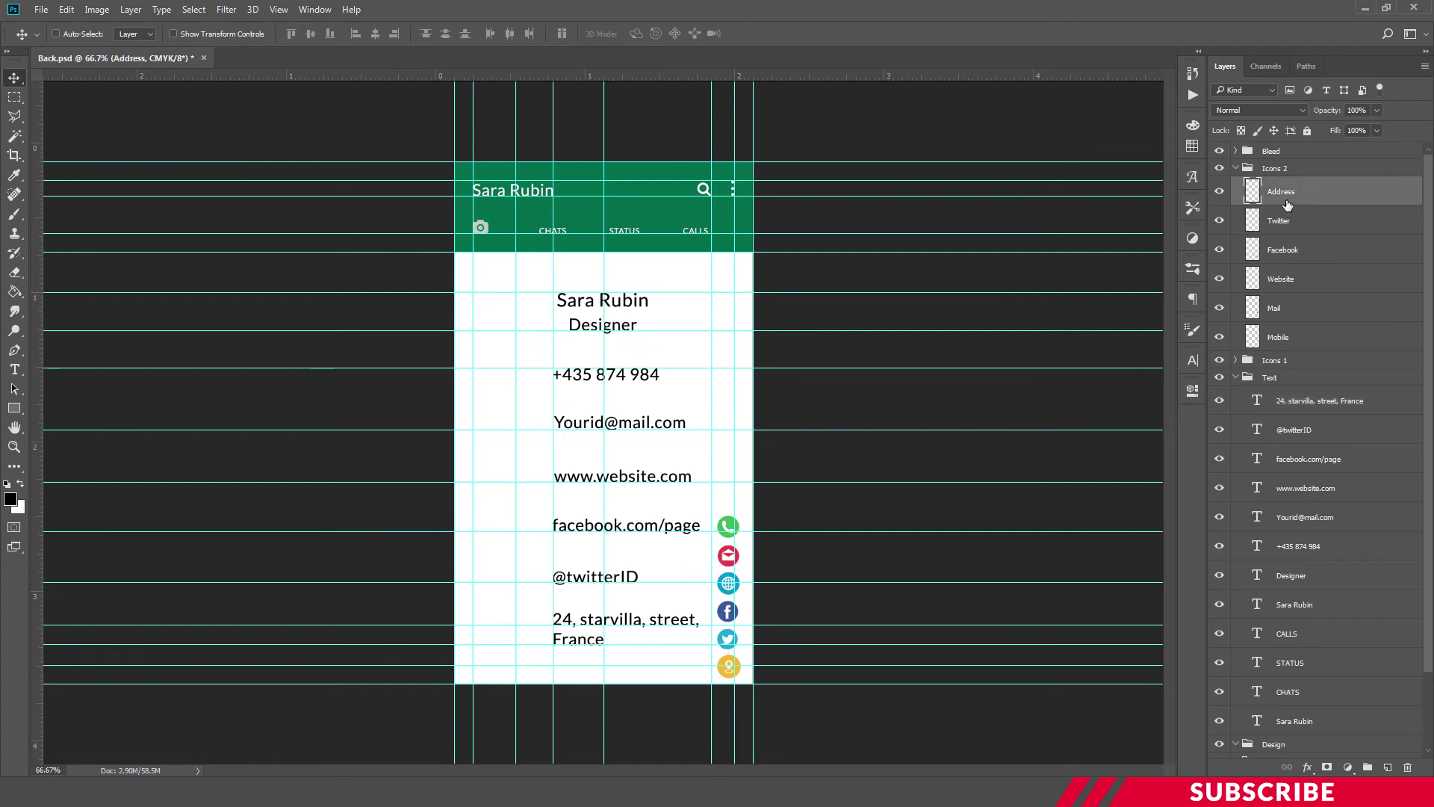
Place the green phone icon beside the phone number line
left_click(1281, 343)
left_click_drag(728, 526, 485, 353)
key("ctrl+plus")
key("Right")
key("Down")
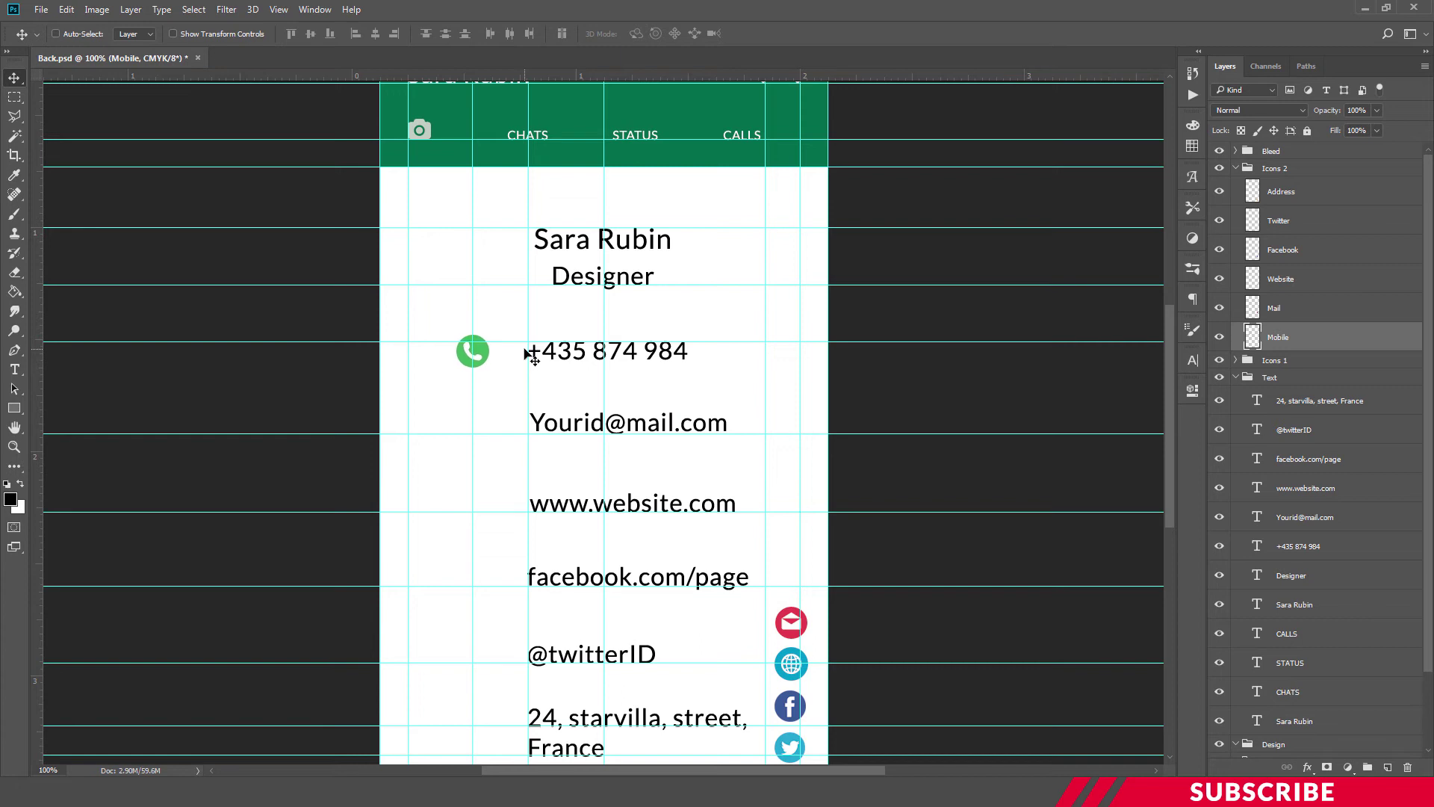
key("Down")
Place the red mail icon to the left of the e-mail line
left_click(1316, 314)
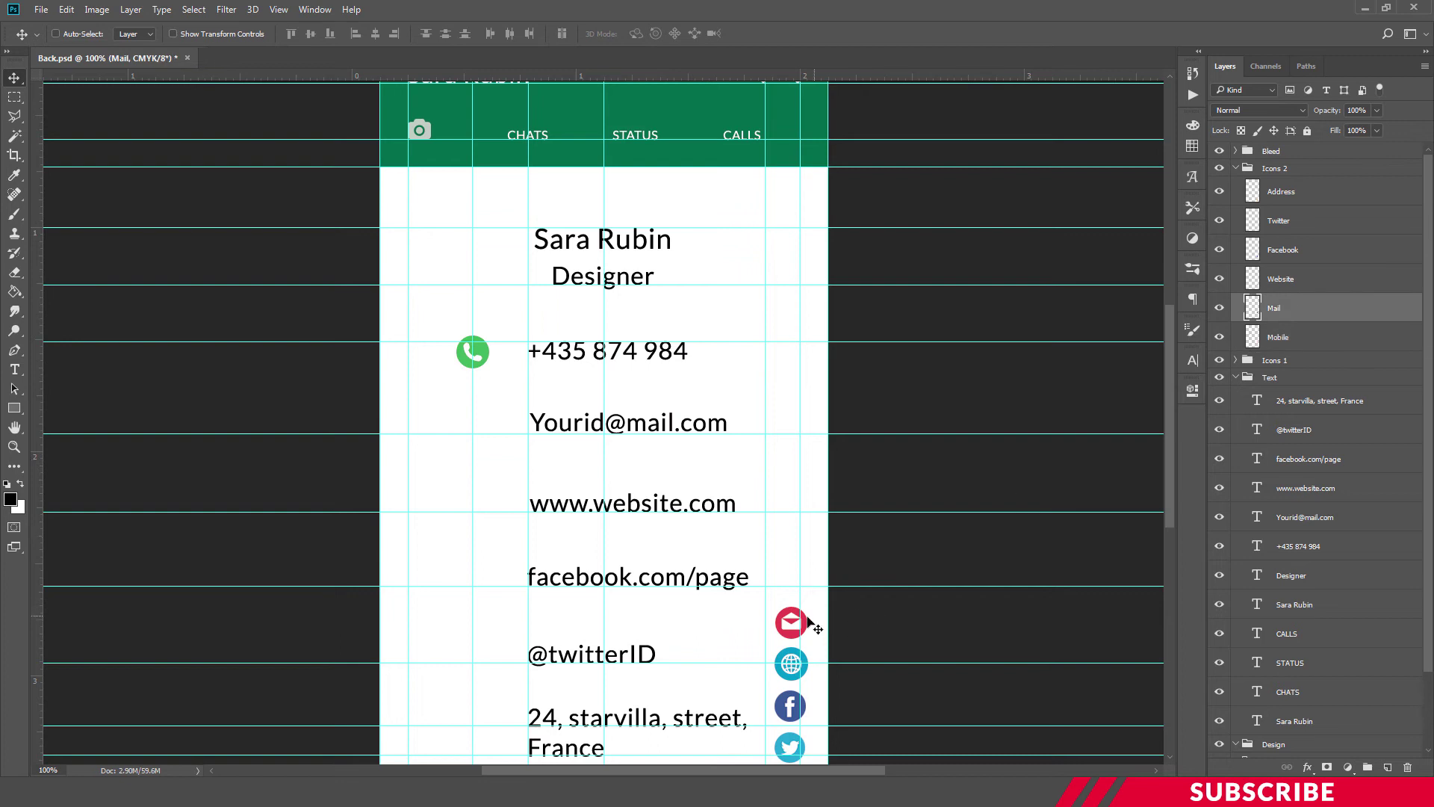
left_click_drag(794, 624, 480, 424)
key("Up")
key("Right")
key("Up")
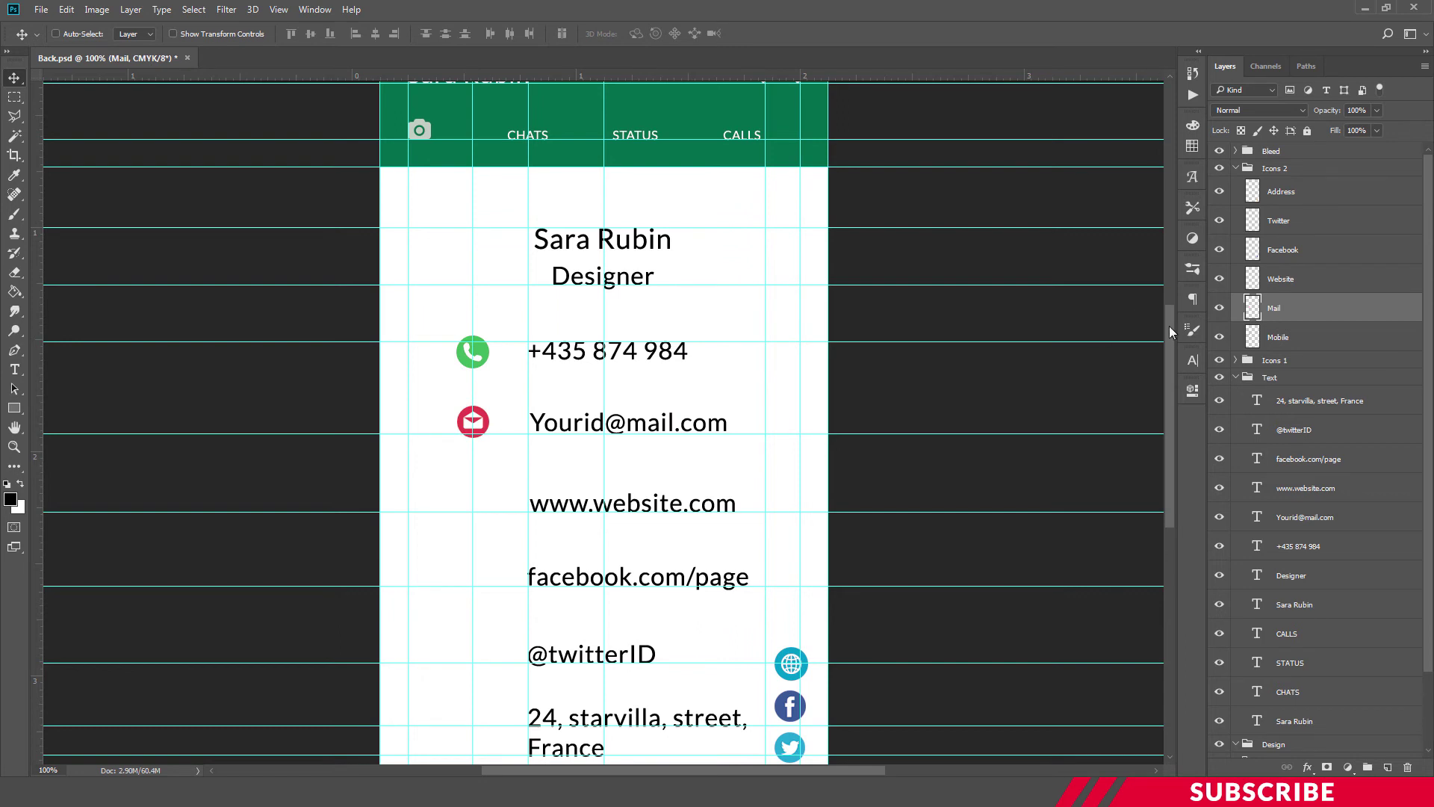
Place the globe icon beside the website line and the Facebook icon beside the Facebook line
left_click_drag(1169, 330, 1168, 343)
left_click(1306, 279)
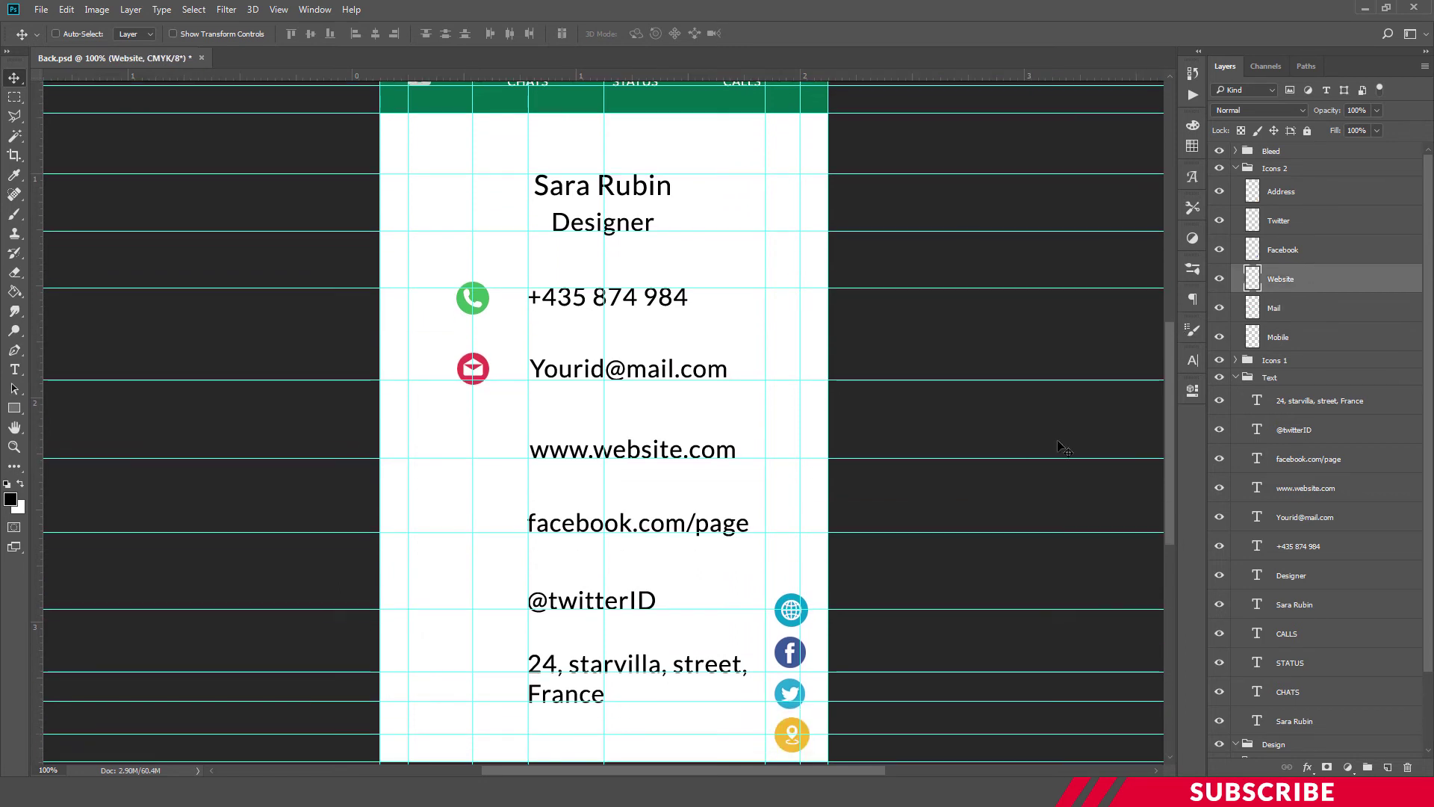
left_click_drag(794, 607, 475, 450)
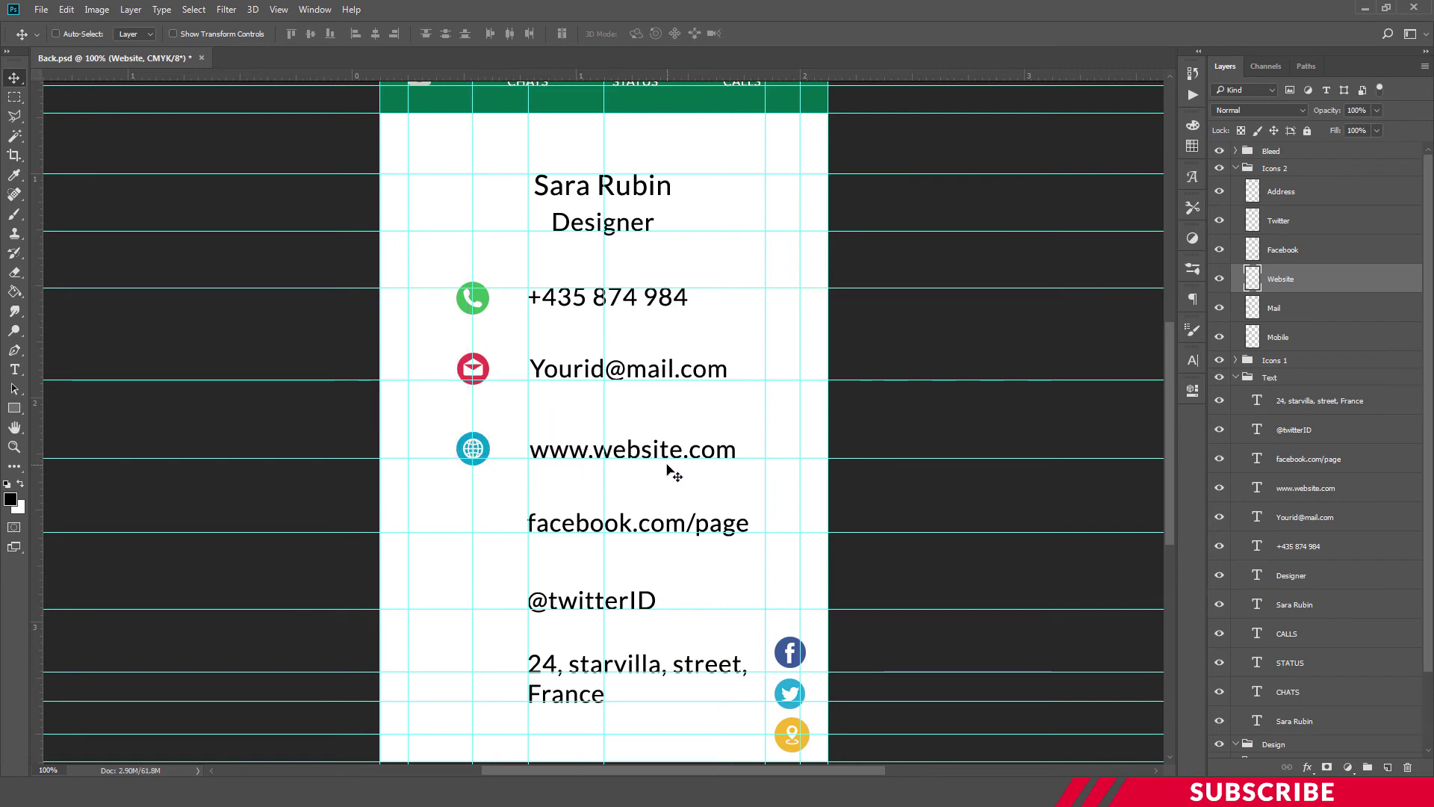
left_click(1287, 251)
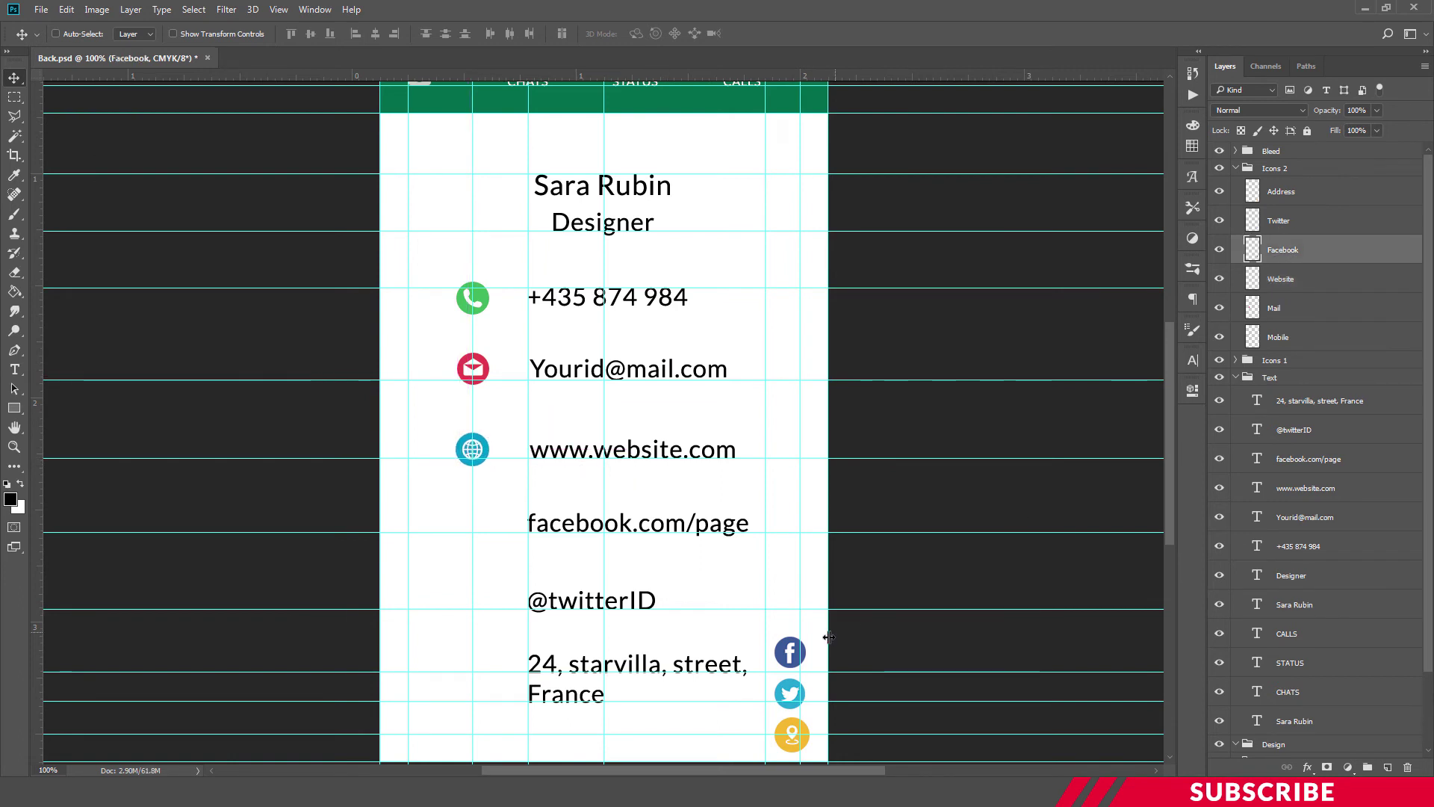
left_click_drag(791, 651, 472, 522)
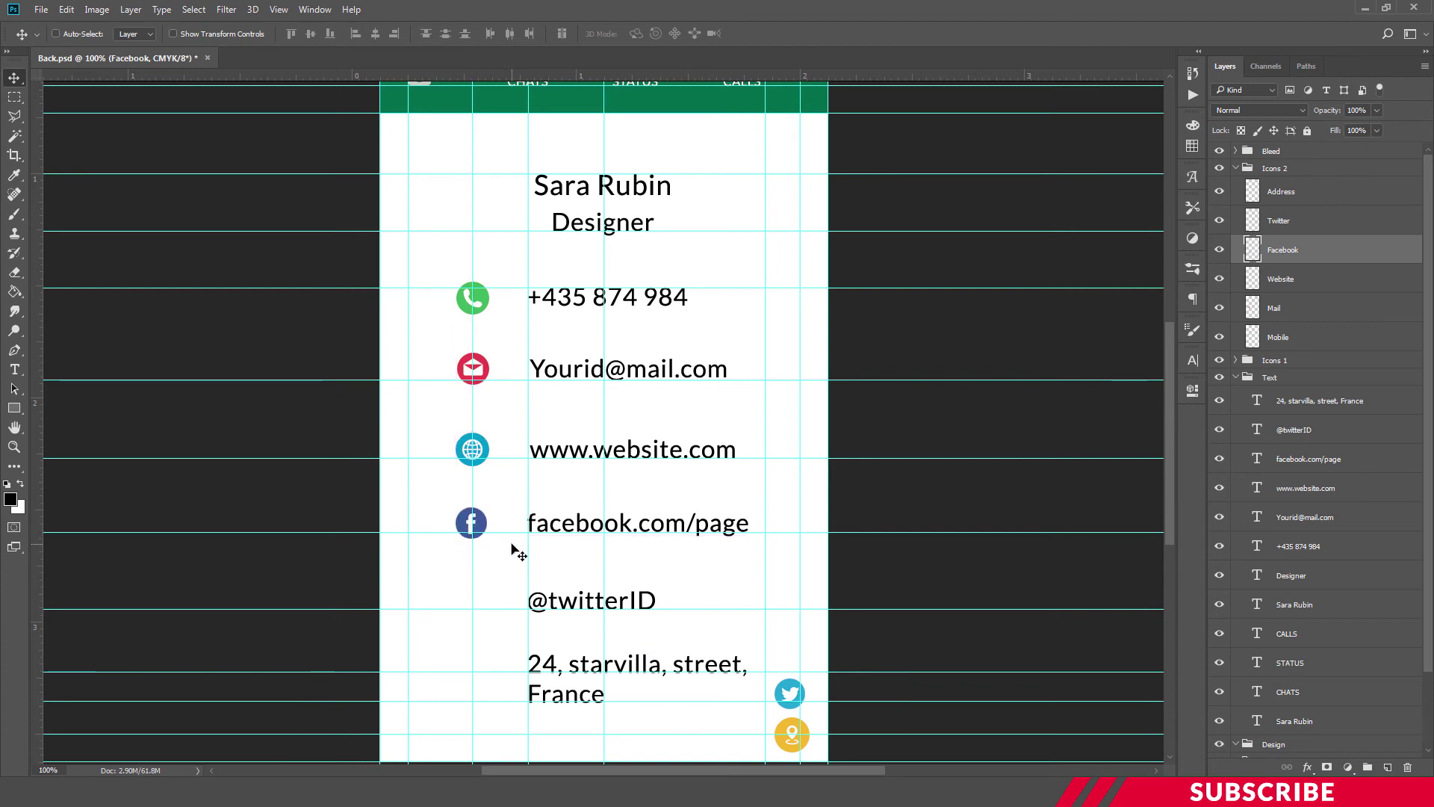
key("Right")
key("Down")
key("Down")
key("Right")
key("Right")
Place the Twitter icon beside the Twitter handle and the location icon beside the address
left_click(1297, 222)
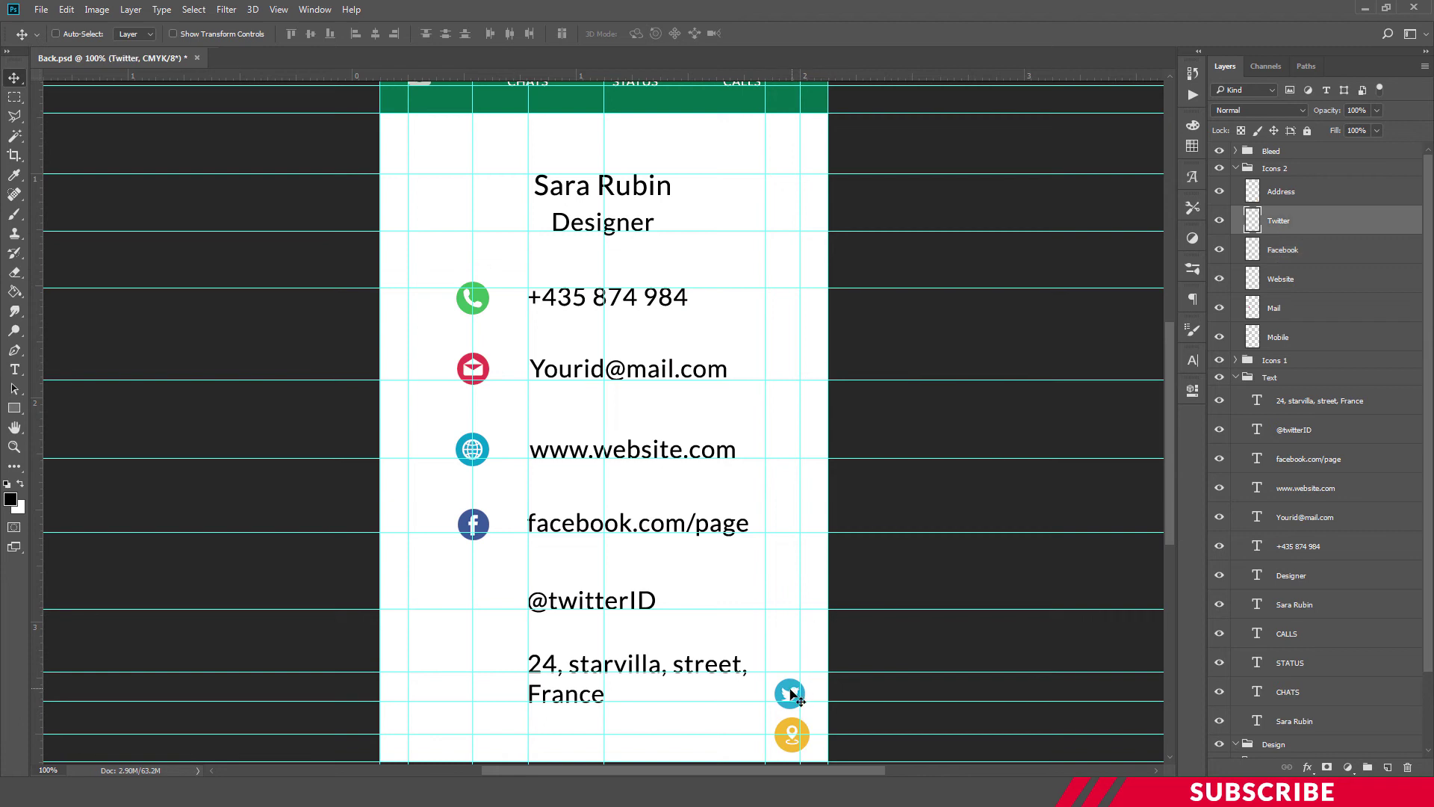
left_click_drag(780, 695, 464, 607)
key("Up")
key("Up")
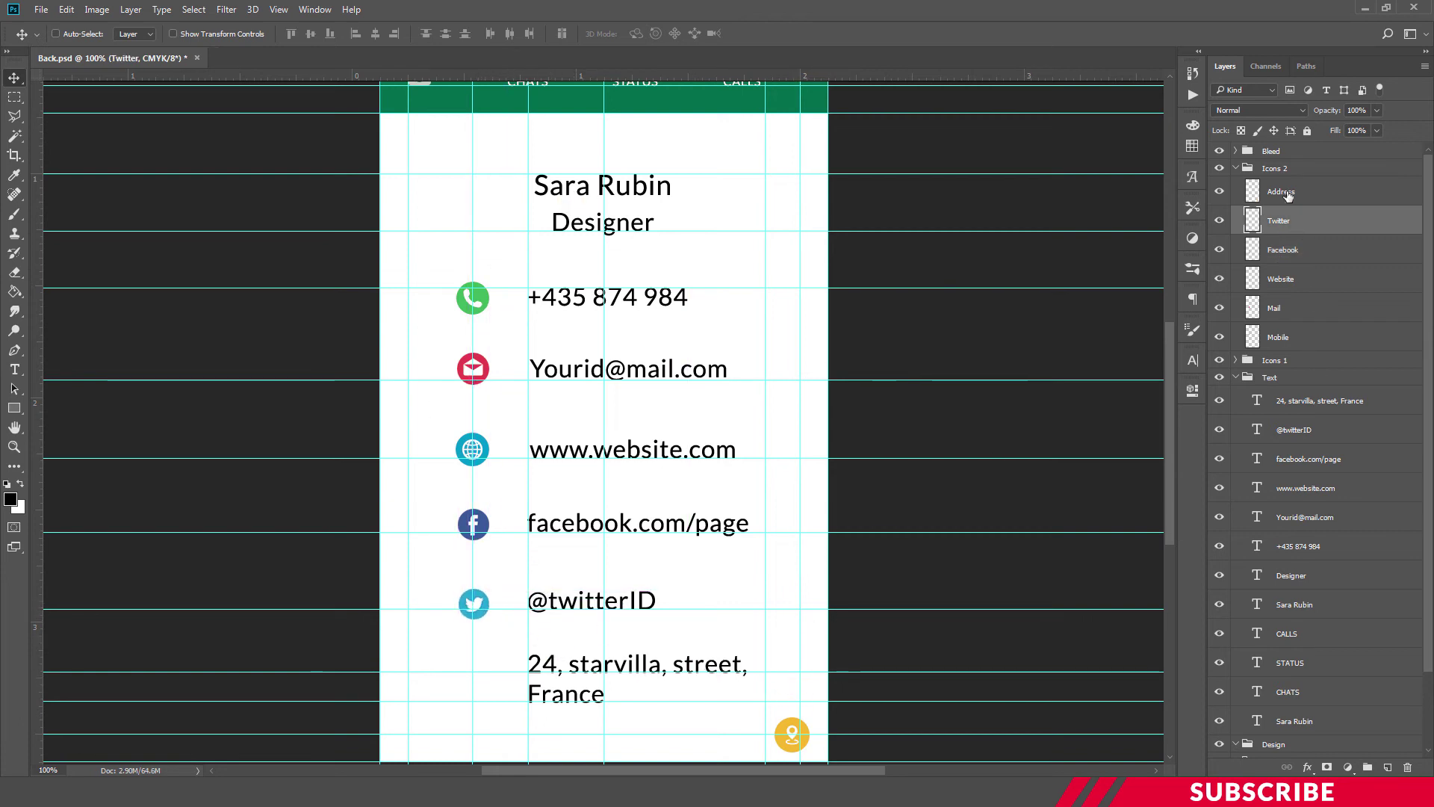
left_click(1286, 192)
left_click_drag(790, 736, 474, 674)
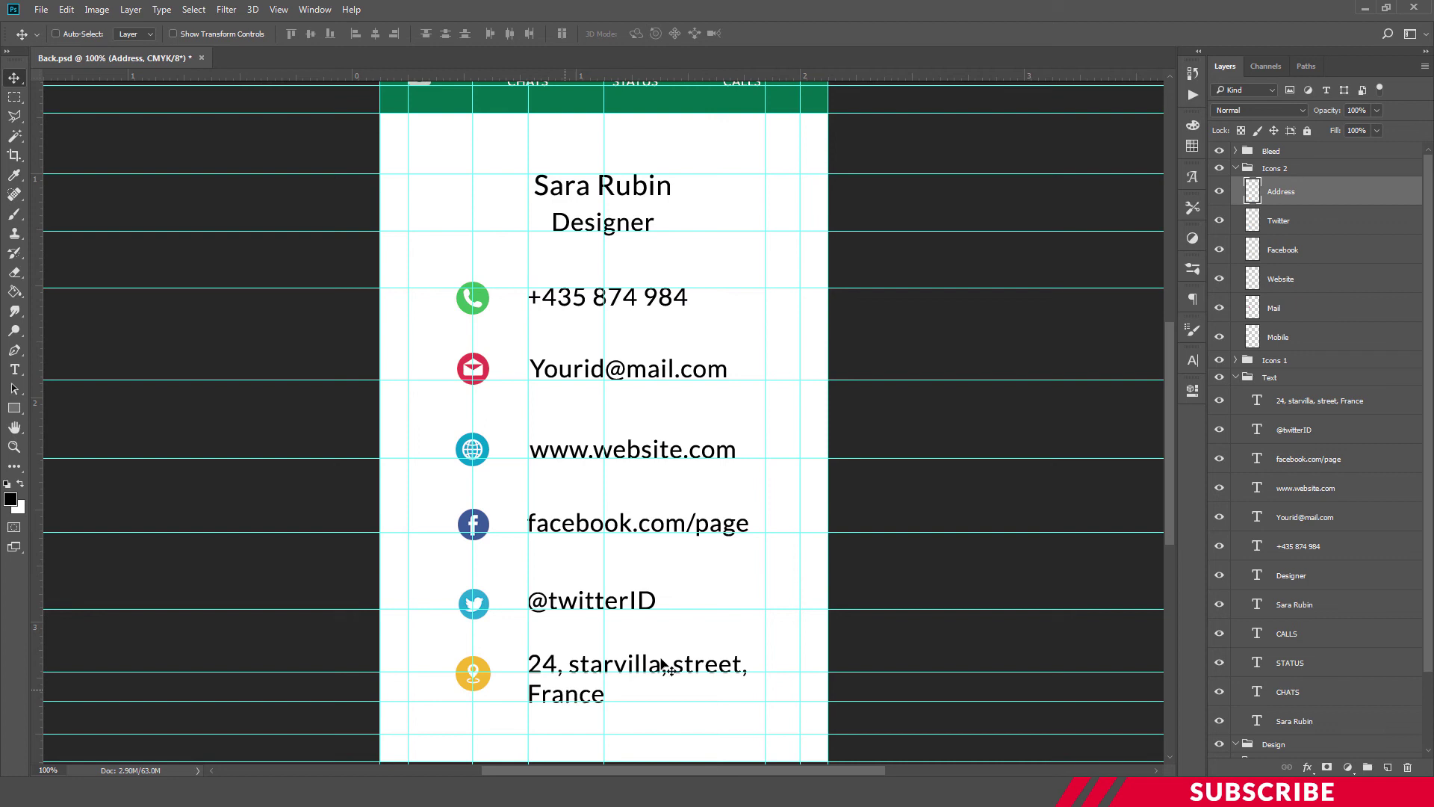
key("ctrl+minus")
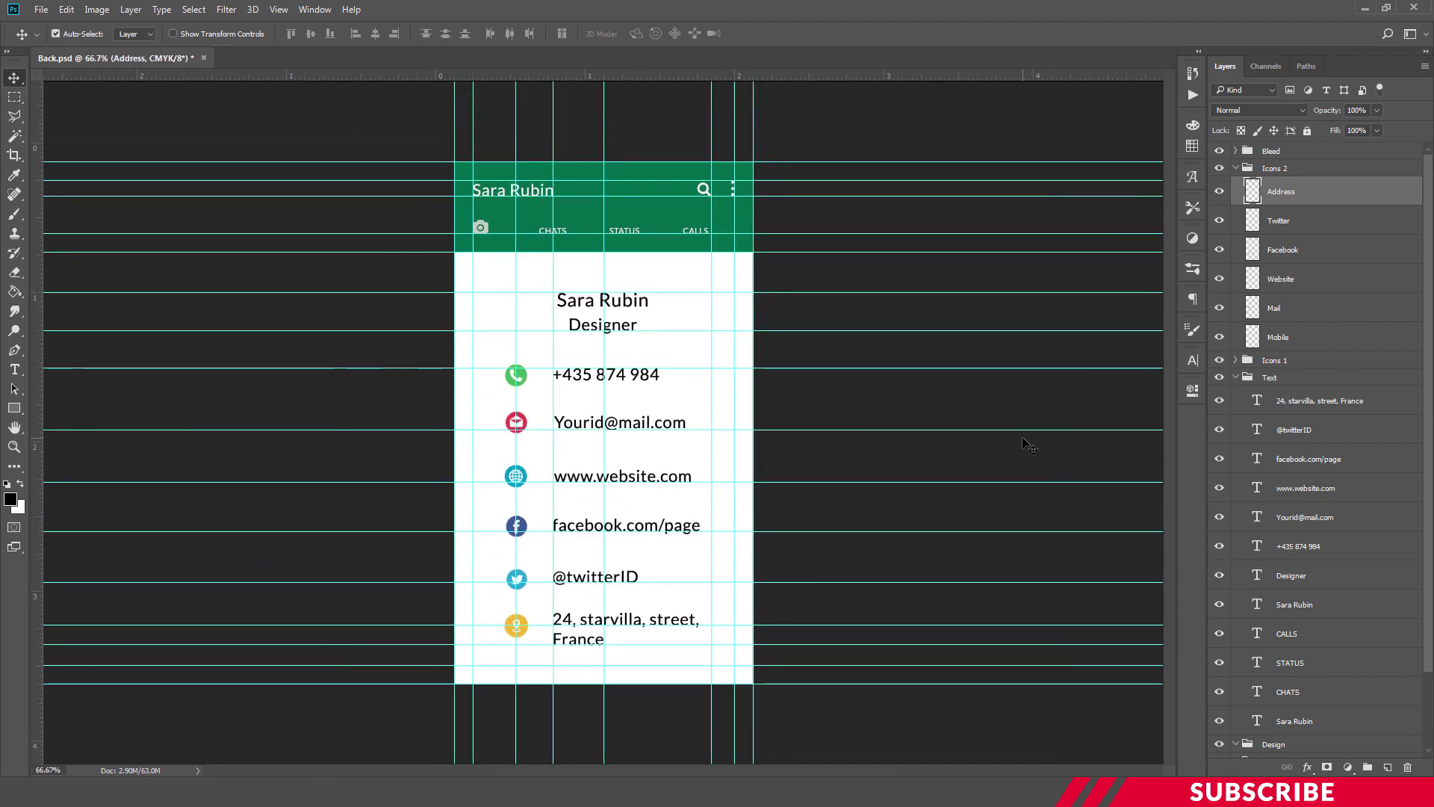
Hide all guides with Ctrl+; to view the finished card back cleanly
key("ctrl+semicolon")
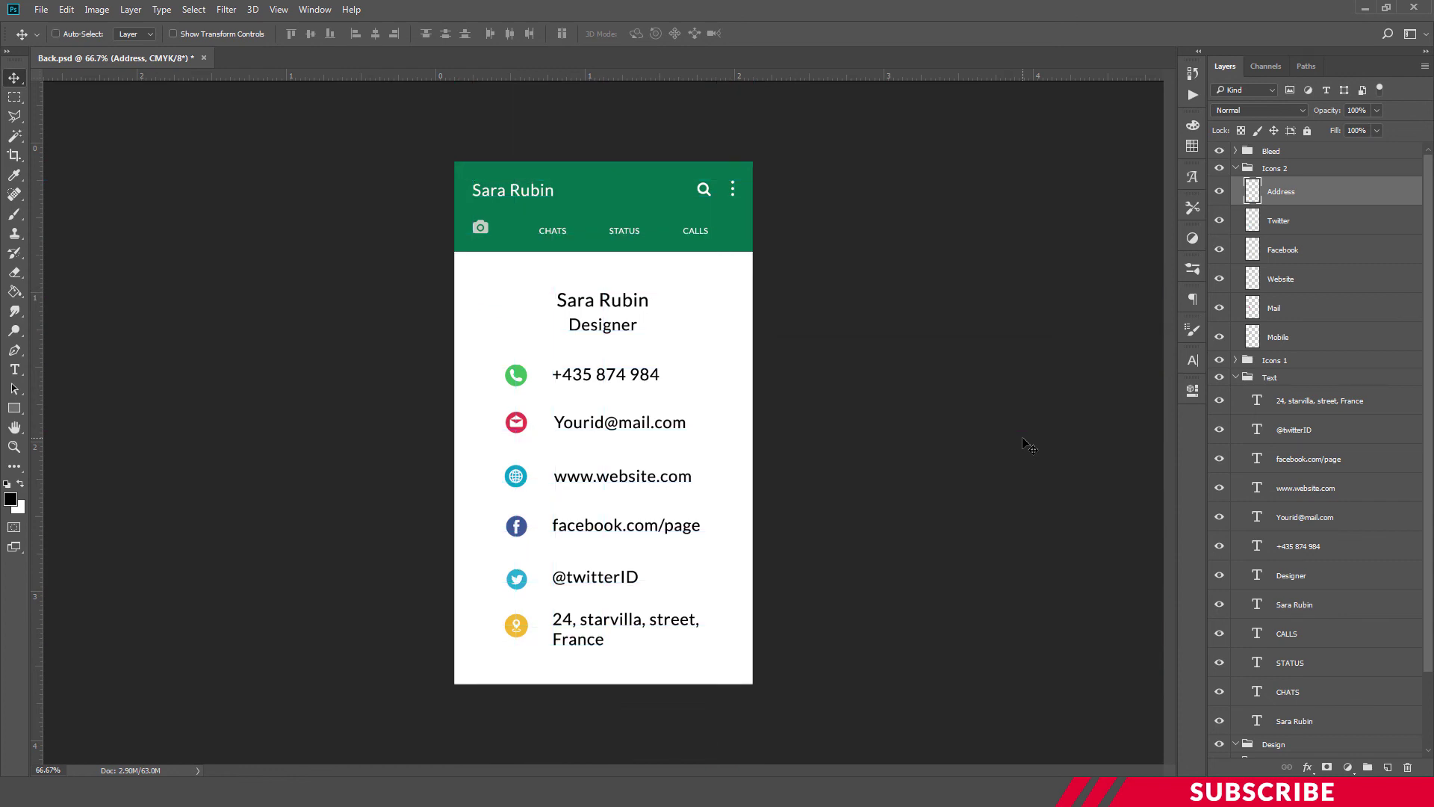